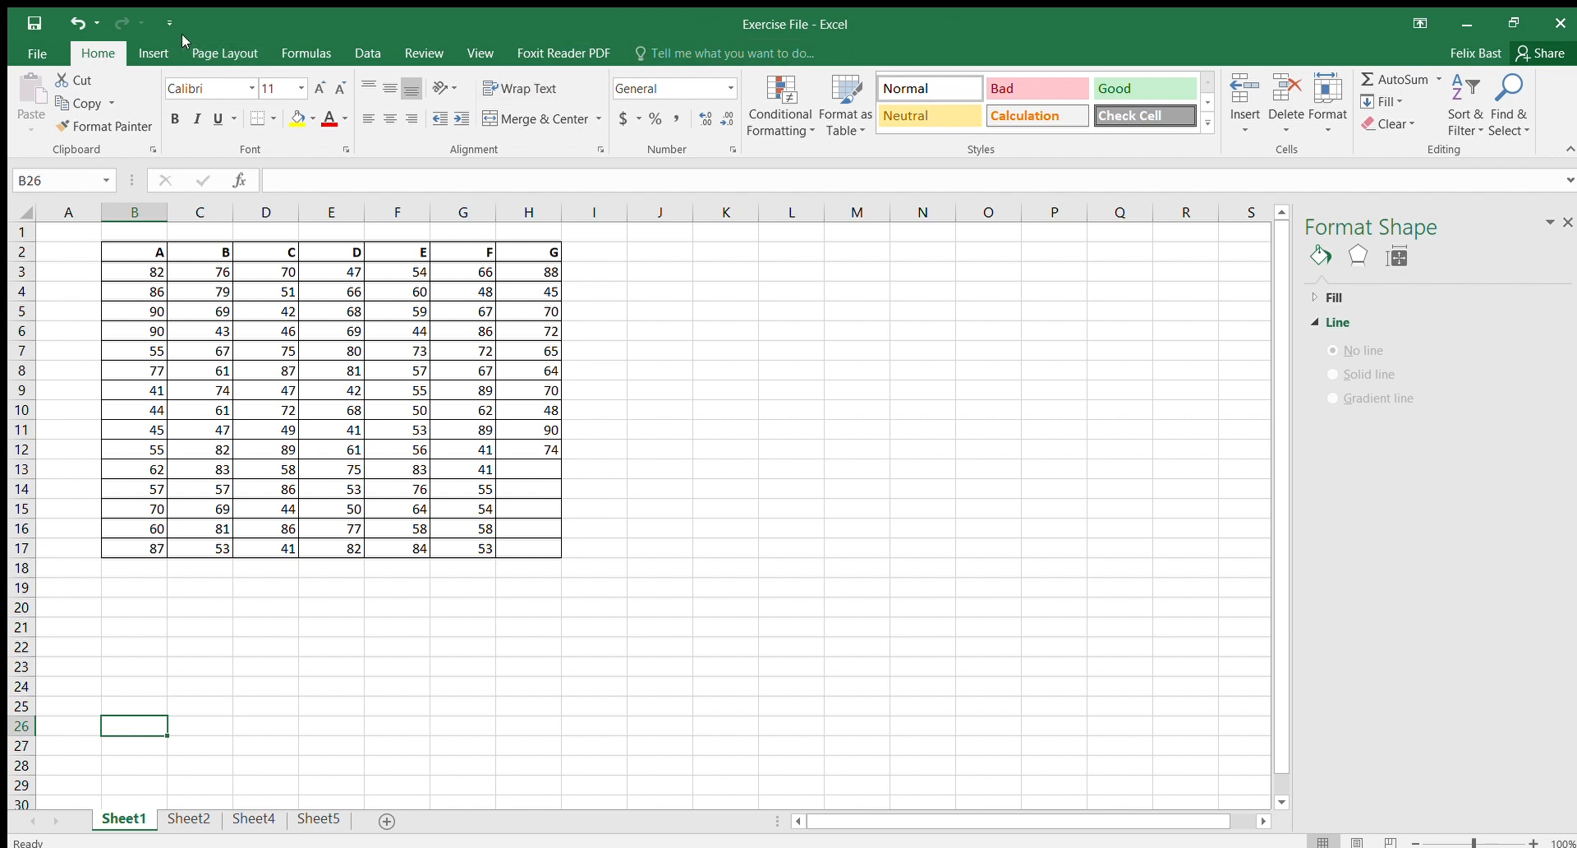
Step: Open the Excel options from the File backstage and return to the worksheet
{"action": "left_click", "coordinate": [38, 55]}
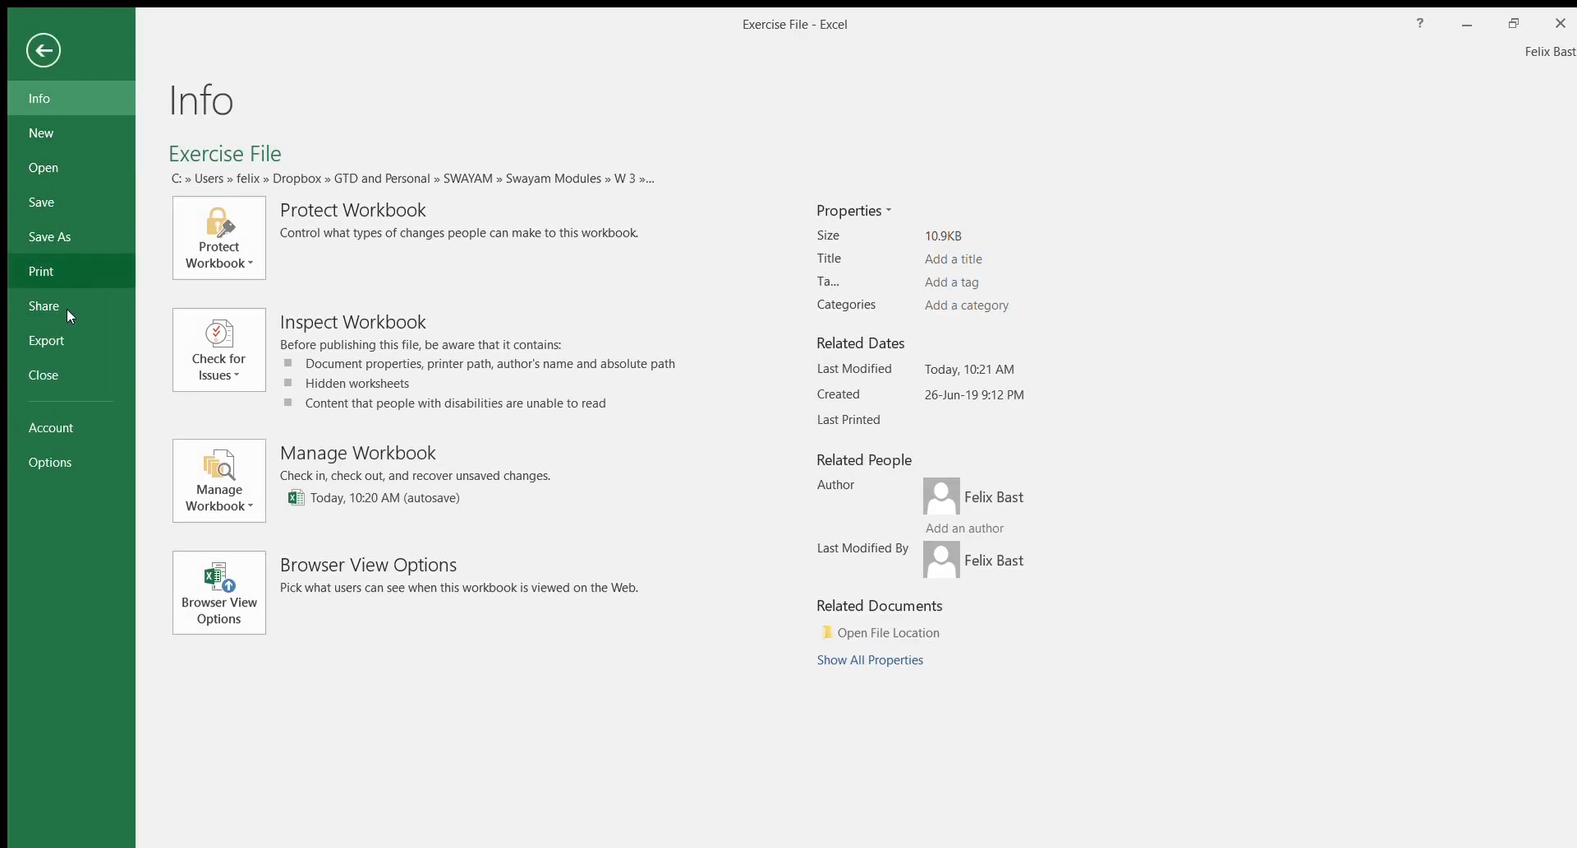
{"action": "left_click", "coordinate": [53, 461]}
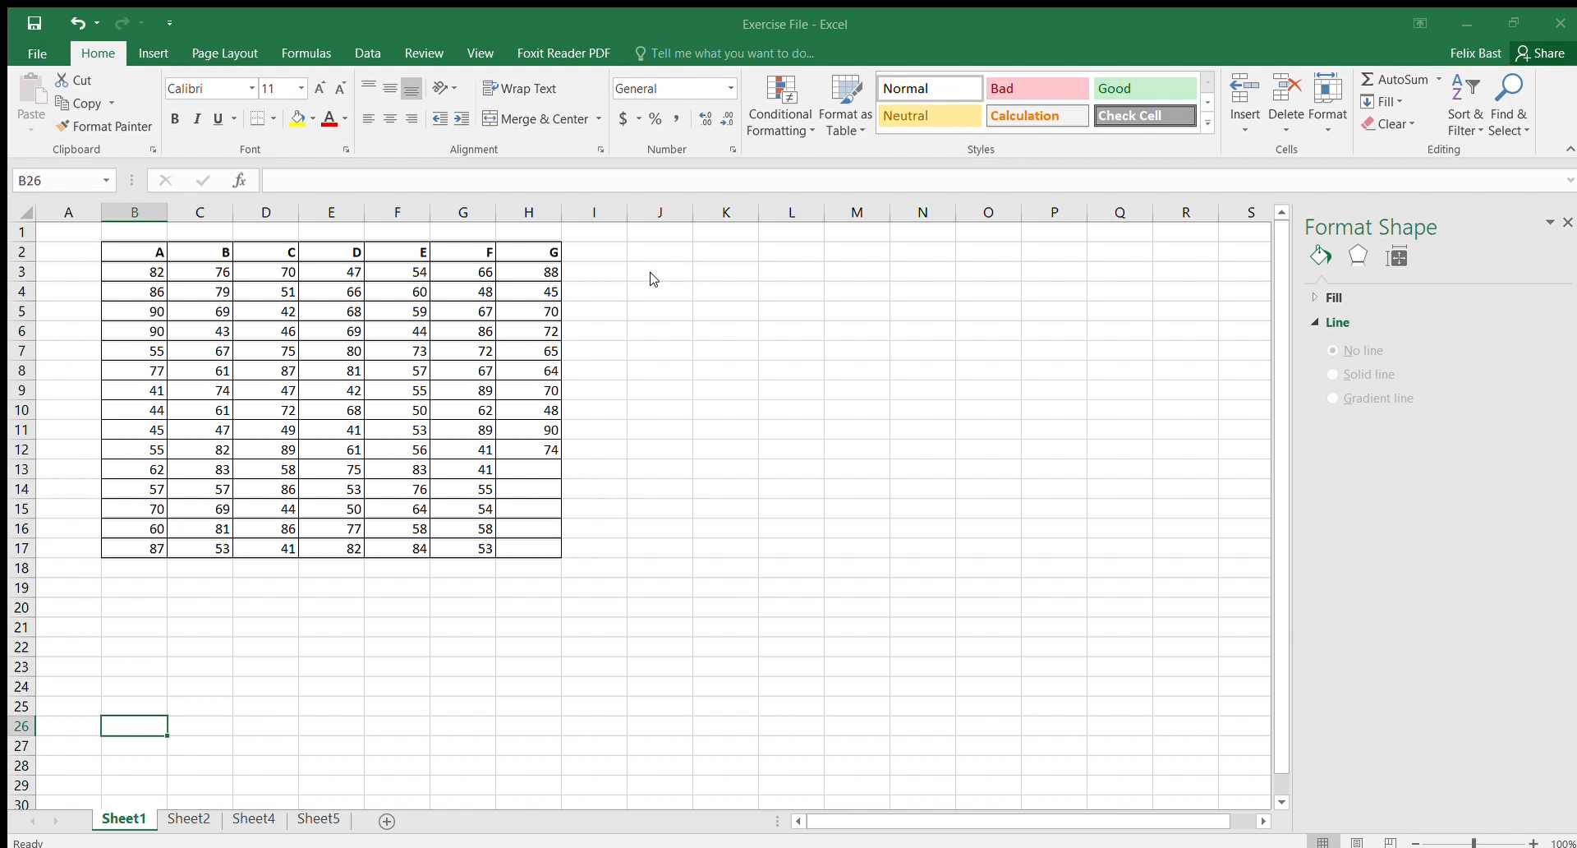
{"action": "left_click", "coordinate": [933, 271]}
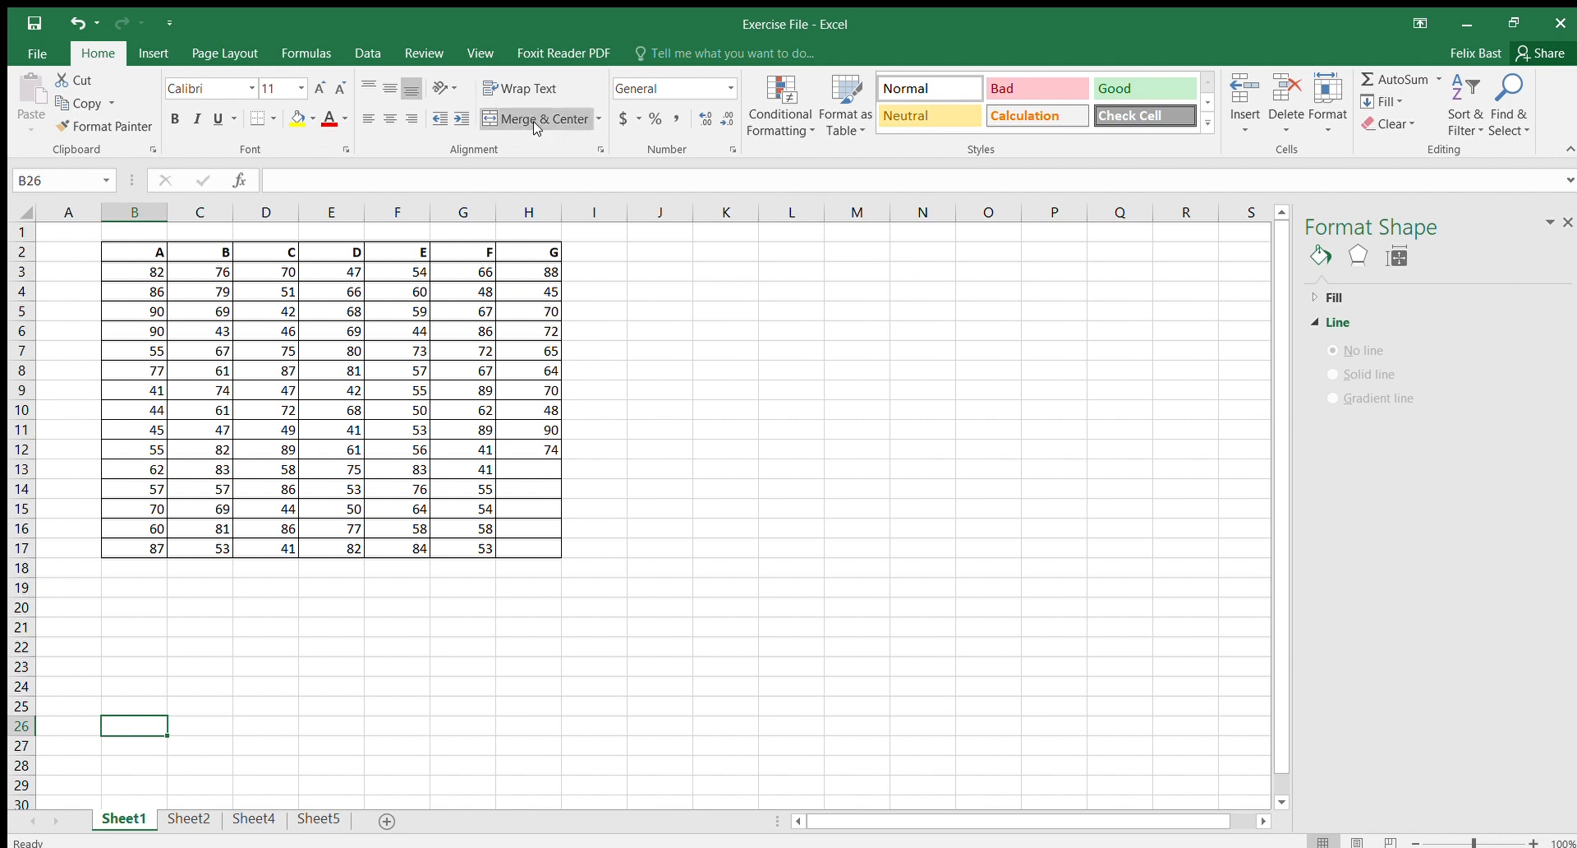
Step: Select the values of columns A and G in turn to check their statistics
{"action": "left_click", "coordinate": [366, 53]}
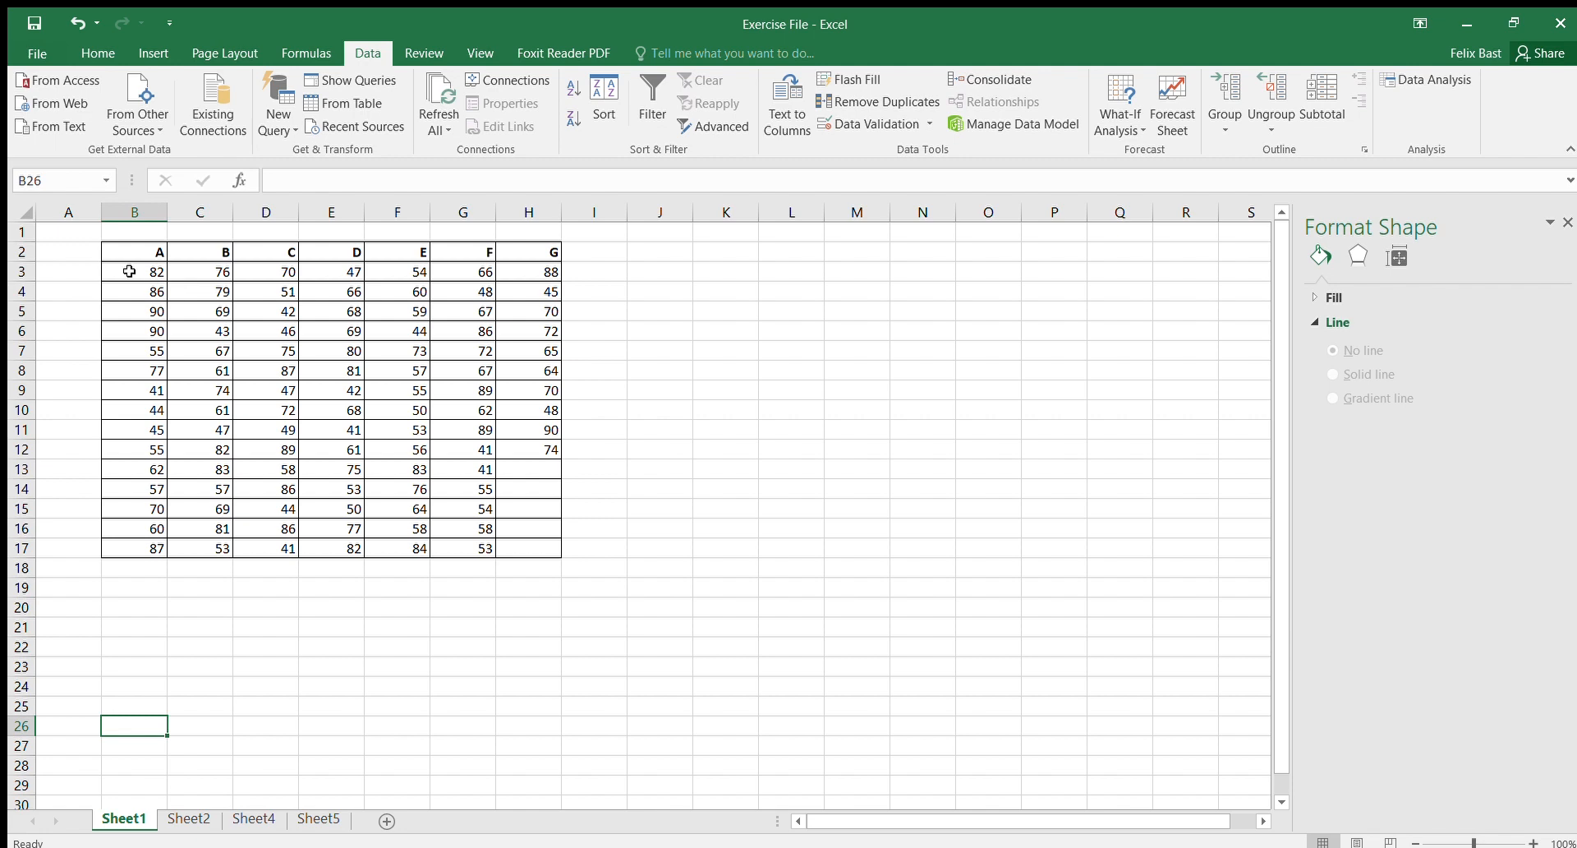
{"action": "left_click_drag", "start_coordinate": [129, 271], "coordinate": [148, 547]}
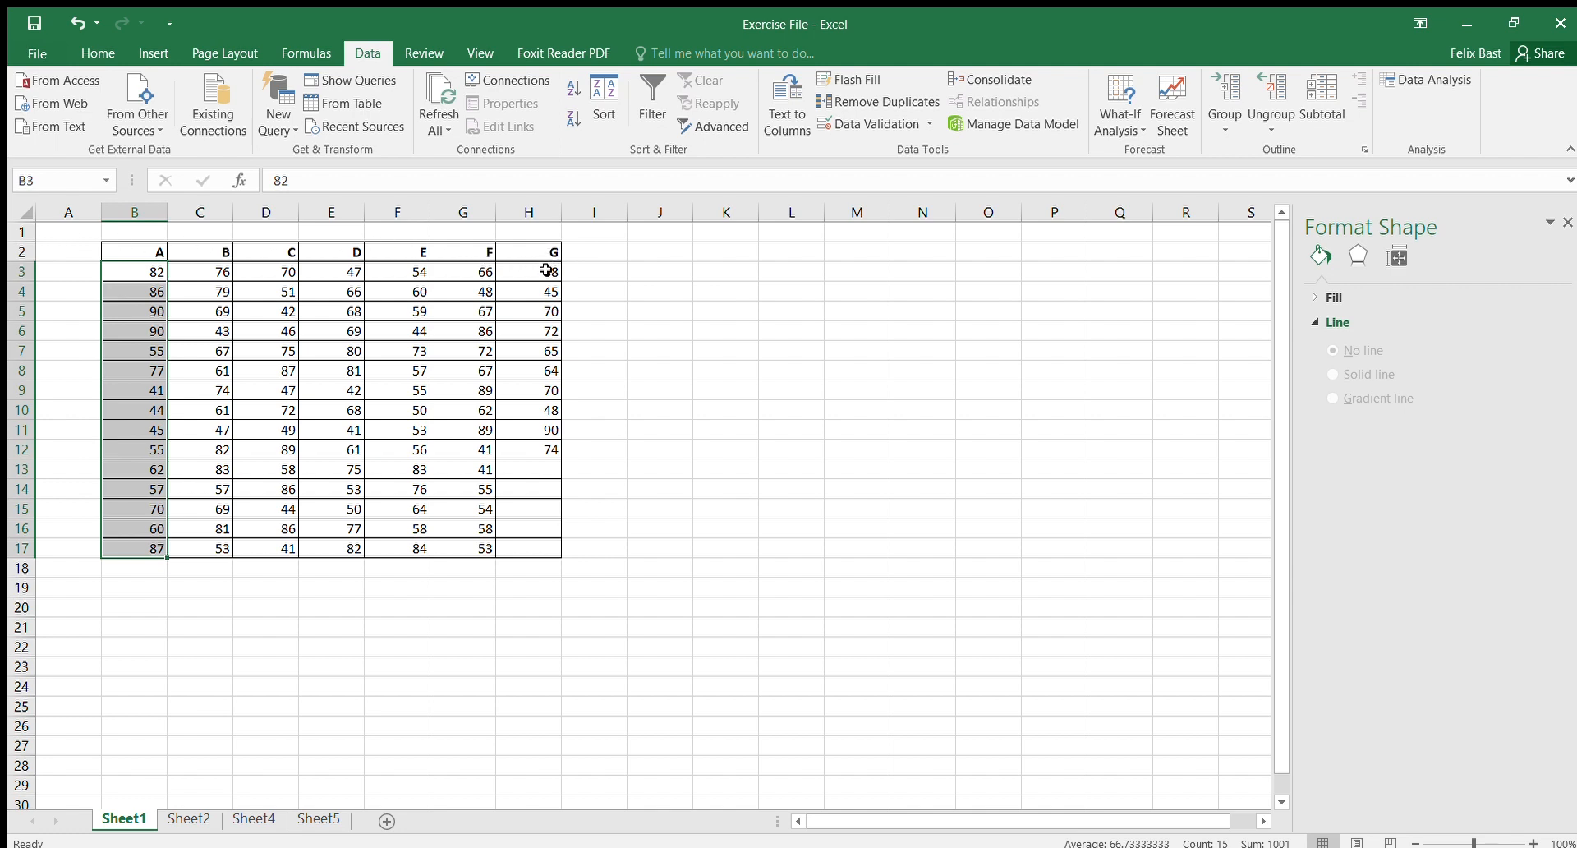
{"action": "left_click_drag", "start_coordinate": [542, 273], "coordinate": [545, 447]}
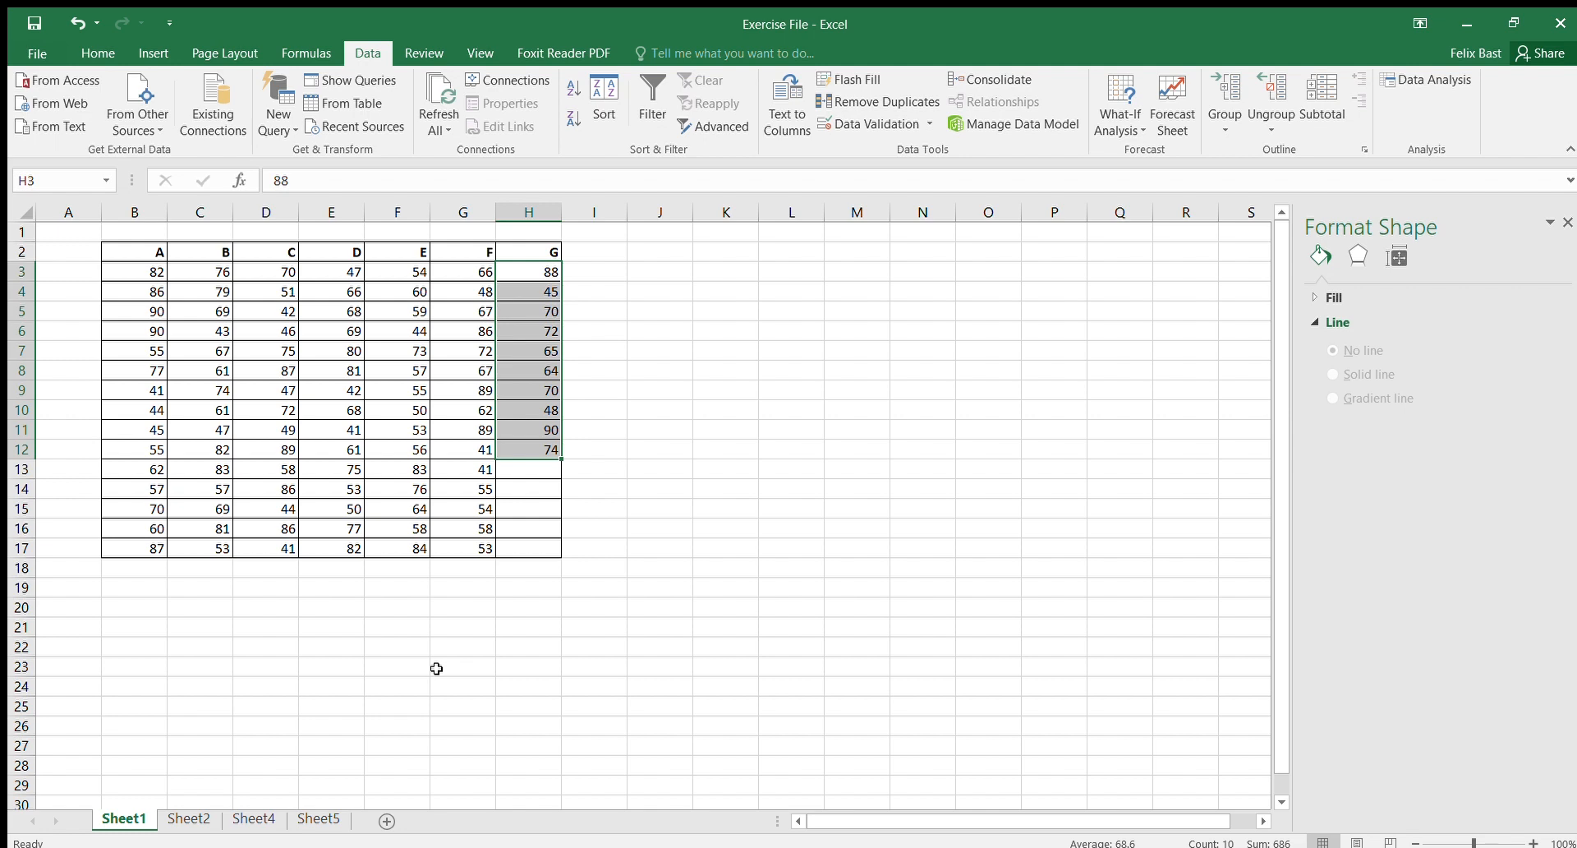
{"action": "left_click", "coordinate": [151, 274]}
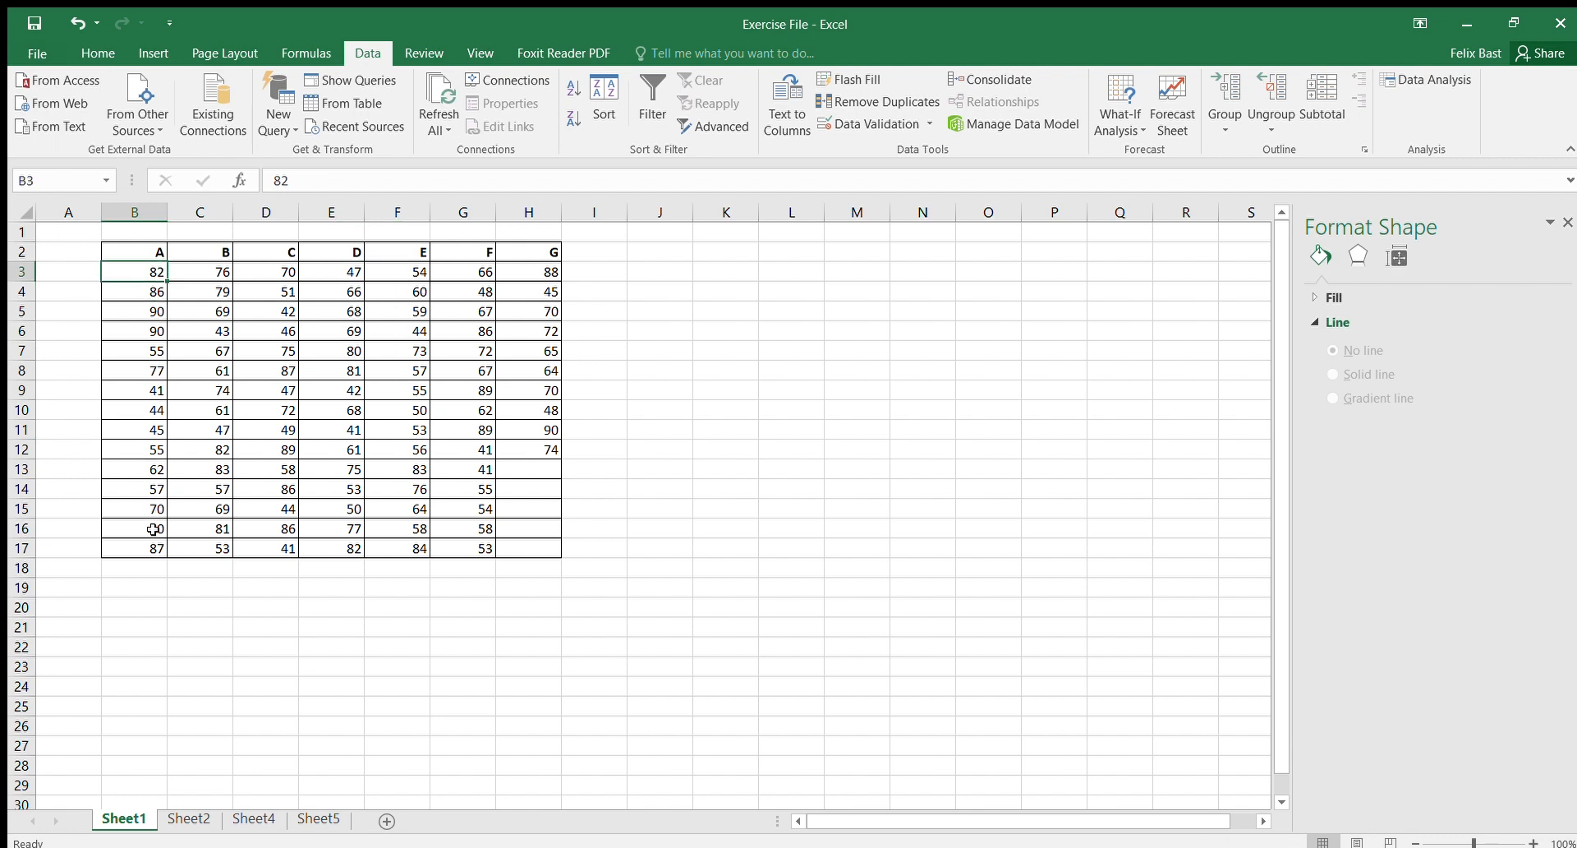
Step: Enter sample values 67 and 98 in cells B19 and B20
{"action": "left_click", "coordinate": [152, 591]}
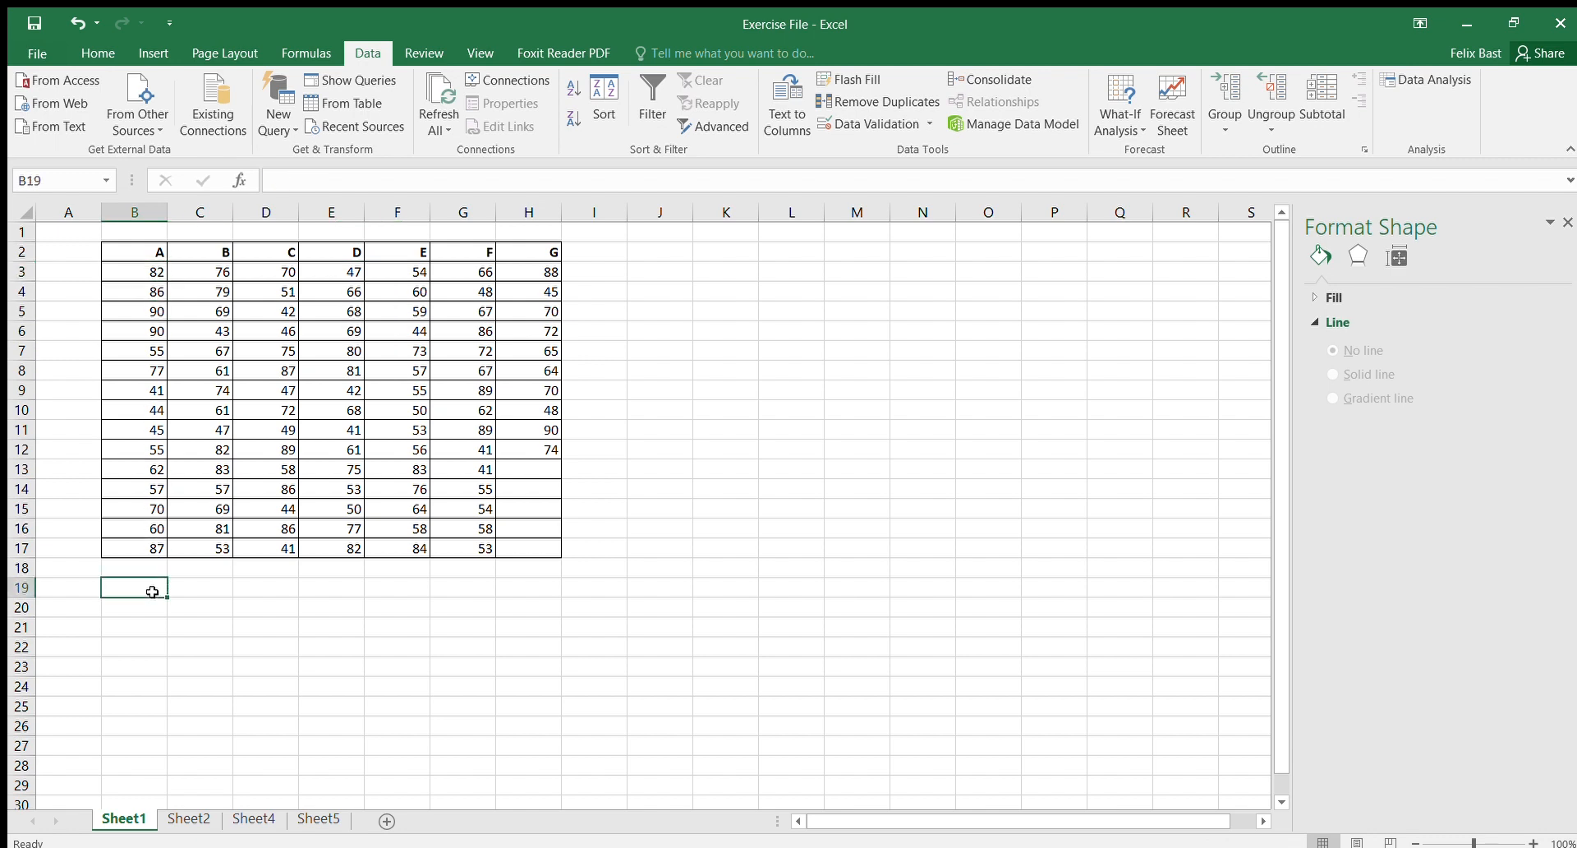
{"action": "type", "text": "67"}
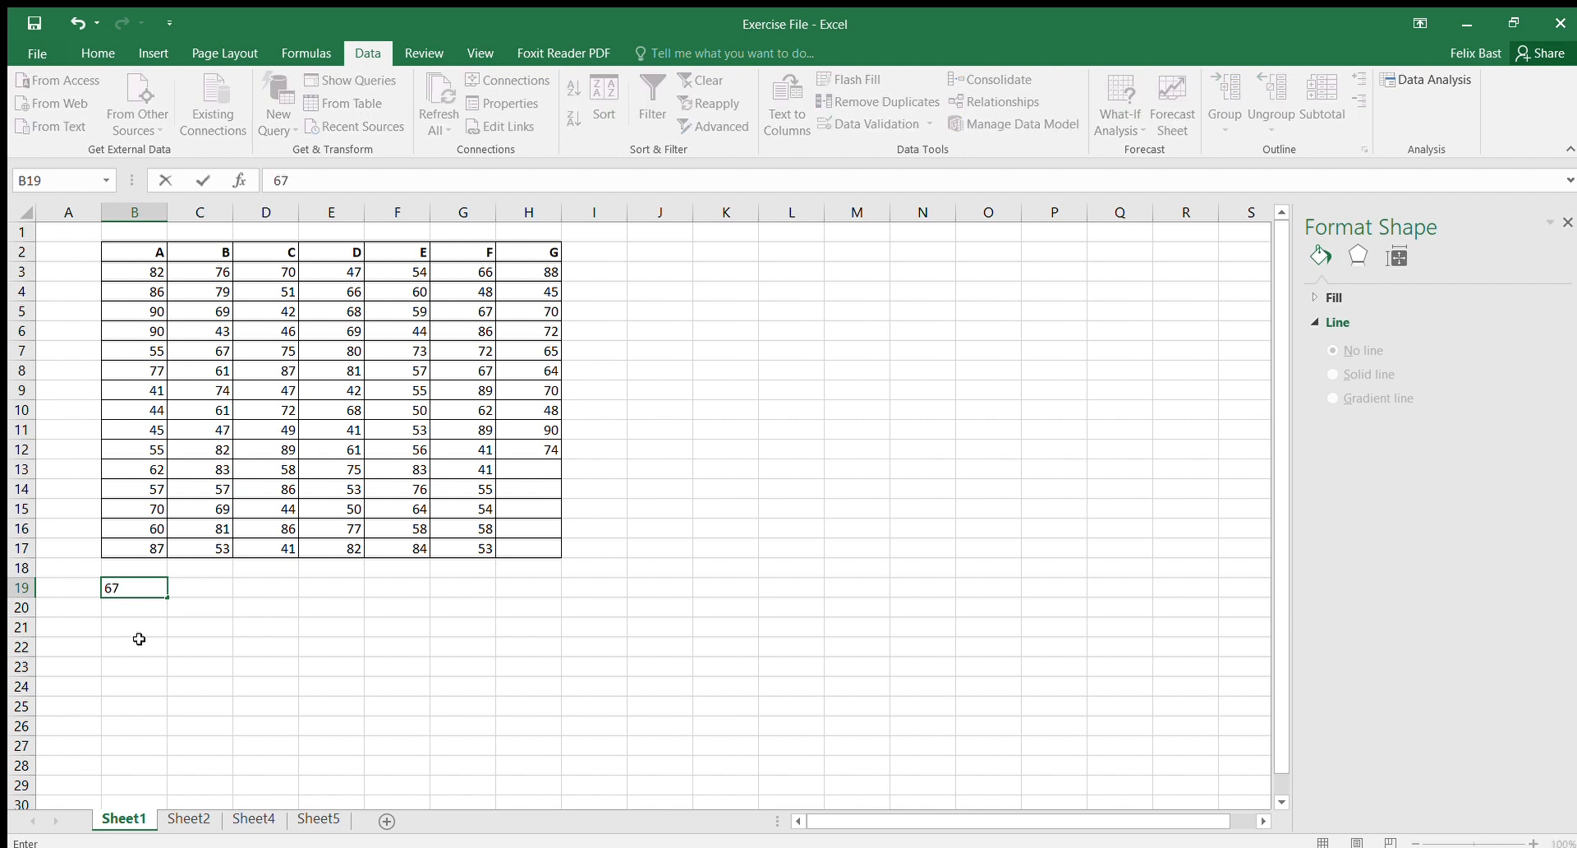
{"action": "key", "text": "Return"}
{"action": "type", "text": "98"}
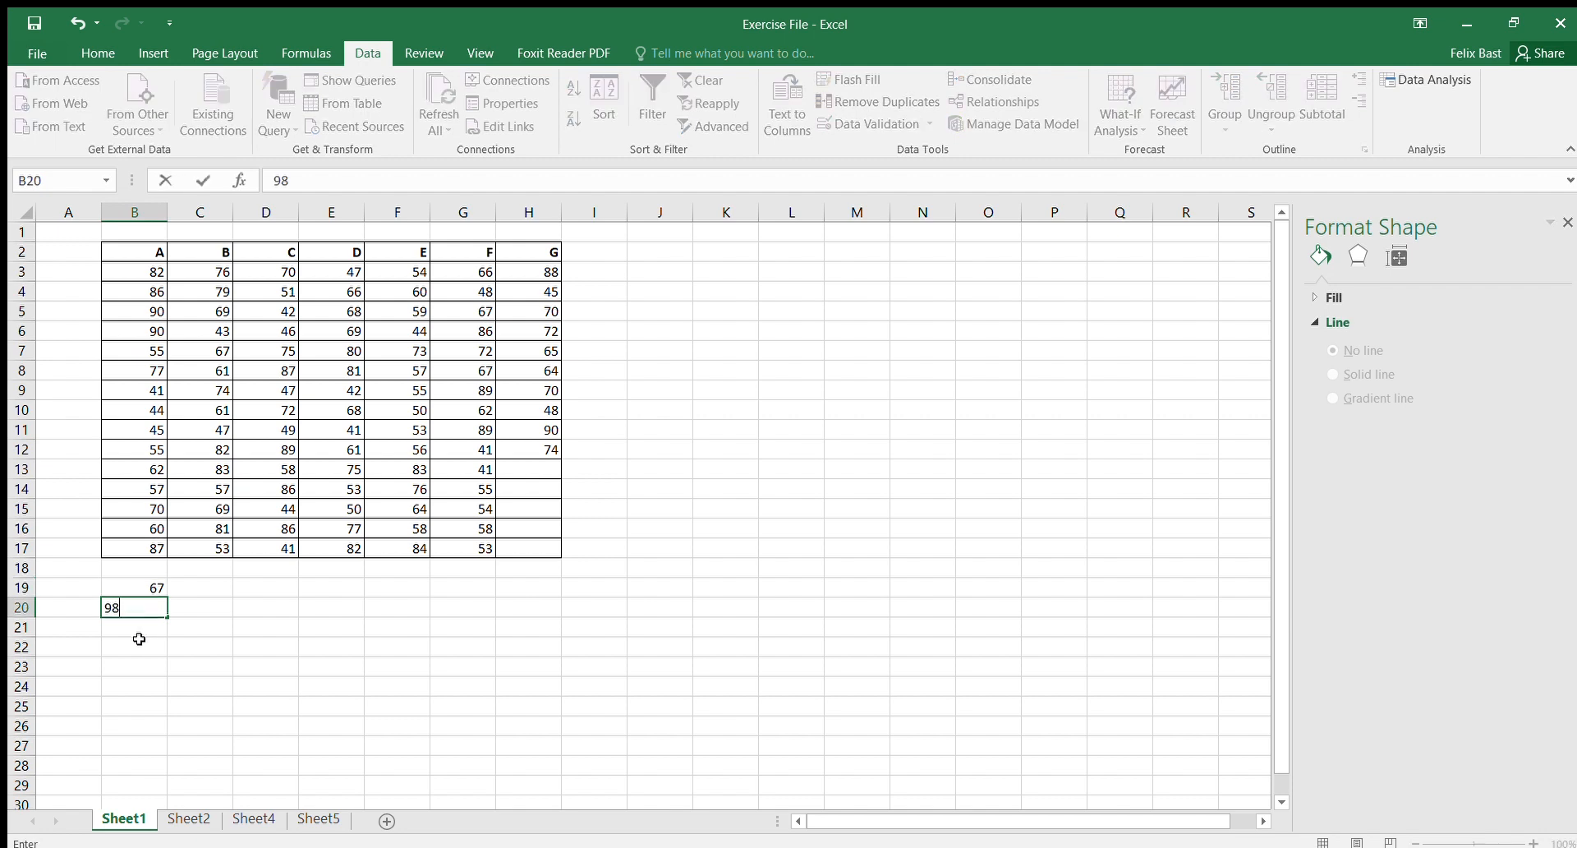
{"action": "key", "text": "Return"}
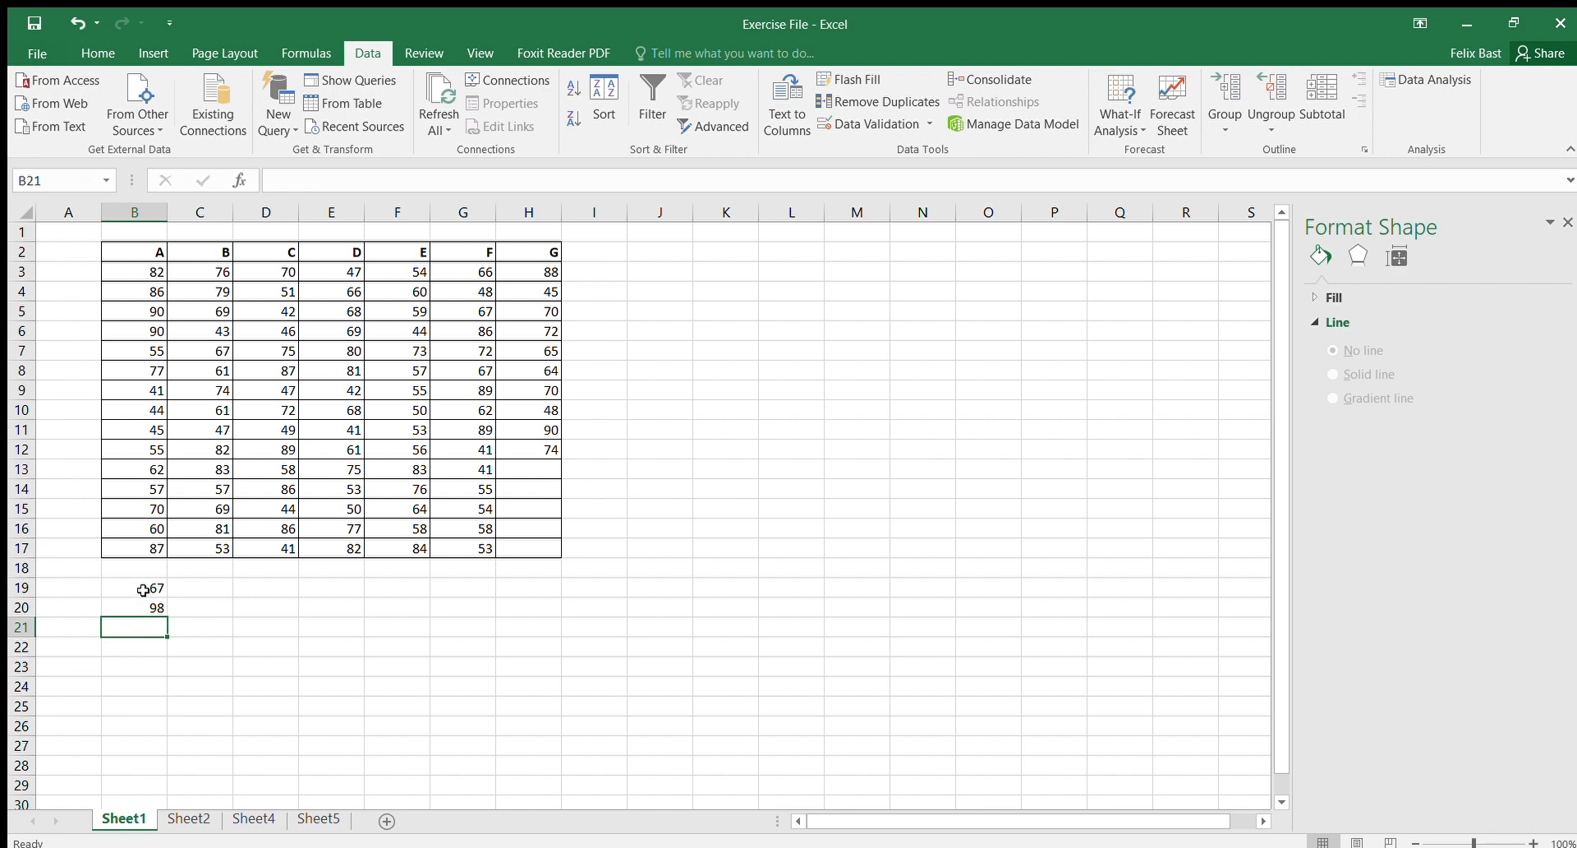
Step: Clear the sample values from cells B19 and B20
{"action": "left_click_drag", "start_coordinate": [140, 589], "coordinate": [145, 607]}
{"action": "key", "text": "BackSpace"}
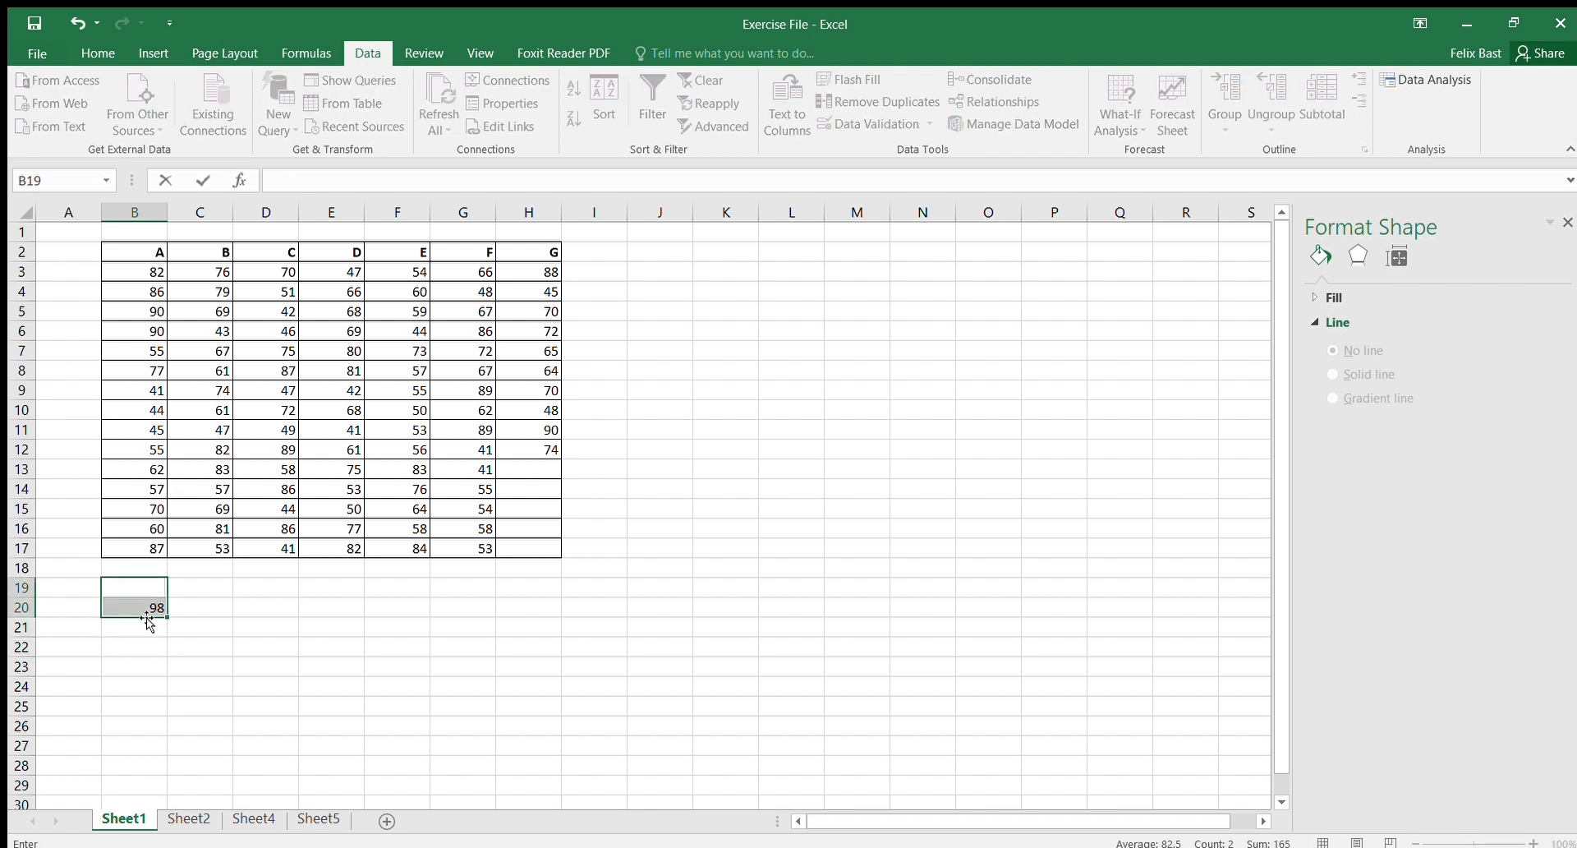
{"action": "left_click_drag", "start_coordinate": [190, 631], "coordinate": [151, 610]}
{"action": "left_click", "coordinate": [149, 611]}
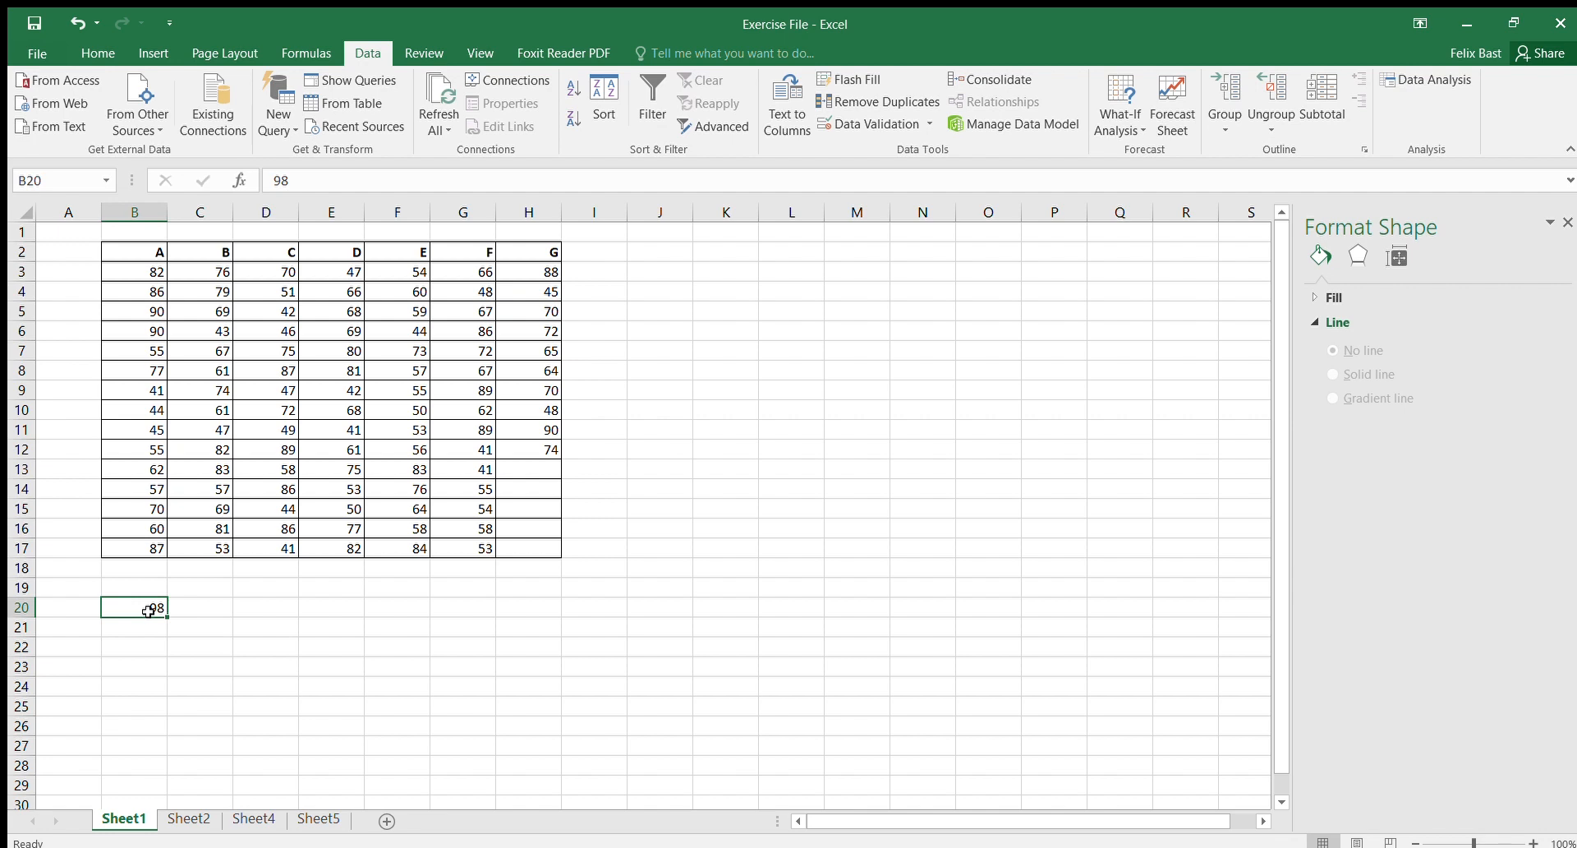
{"action": "key", "text": "Delete"}
Step: Enter the formula =RANDBETWEEN(25,75) in cell B20
{"action": "type", "text": "="}
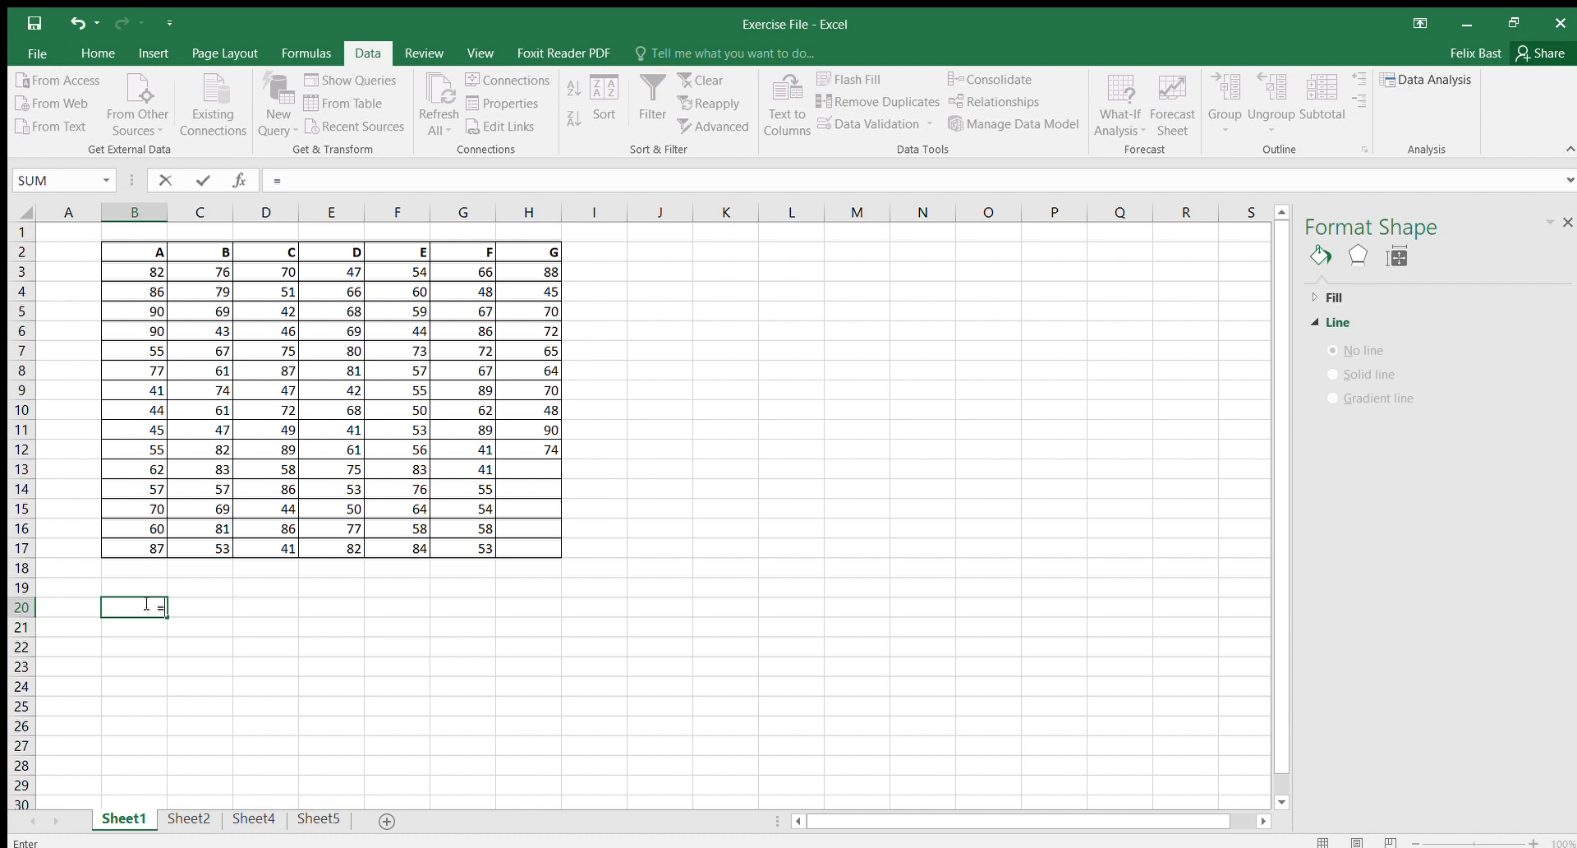
{"action": "type", "text": "RAND"}
{"action": "type", "text": "BETWEEN("}
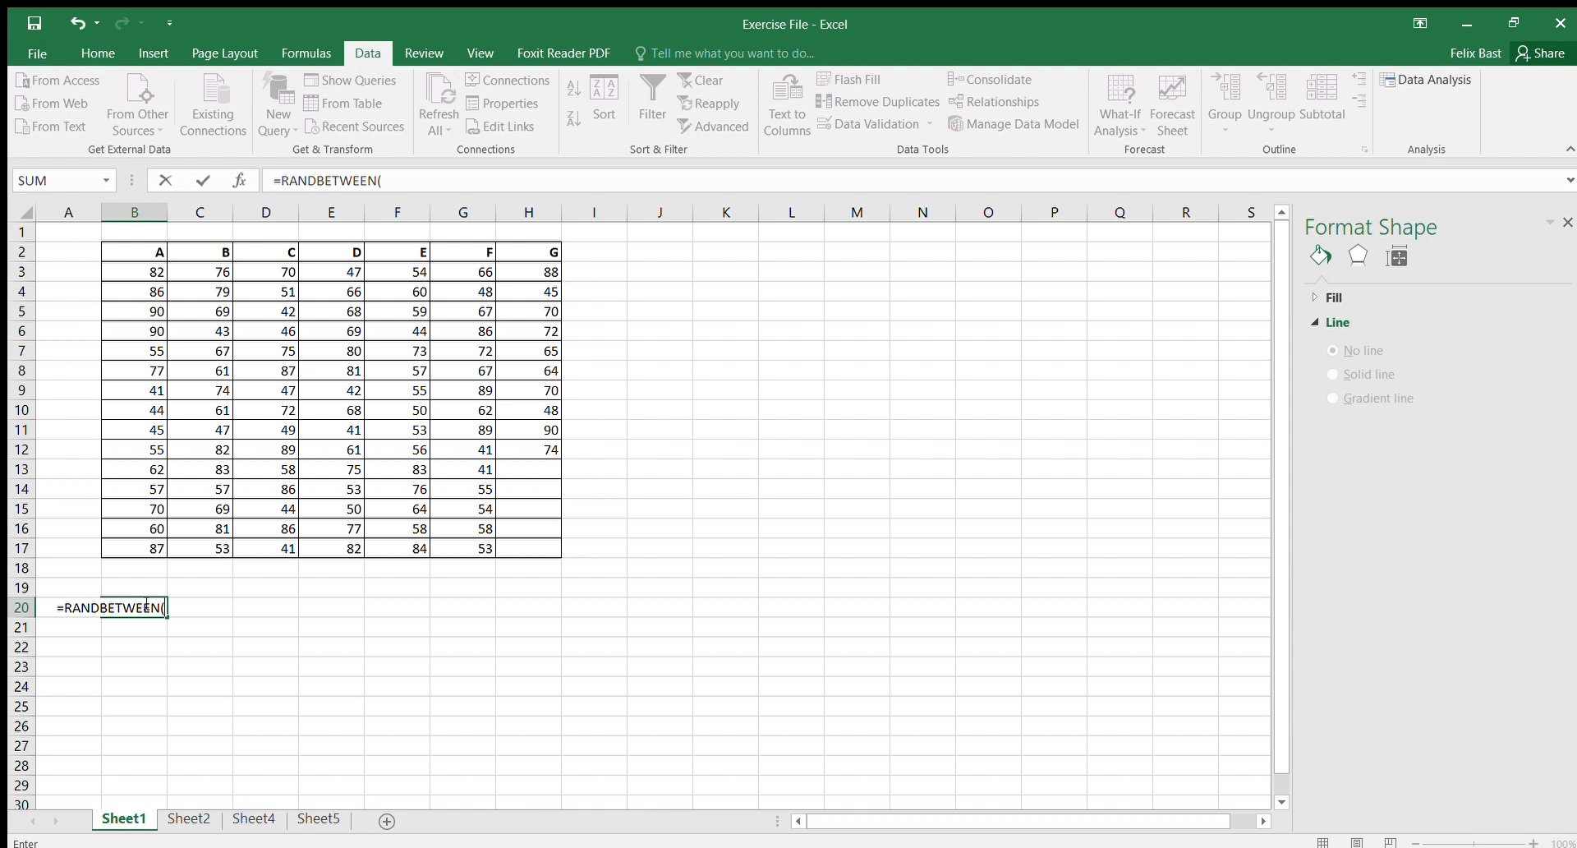
{"action": "type", "text": "25"}
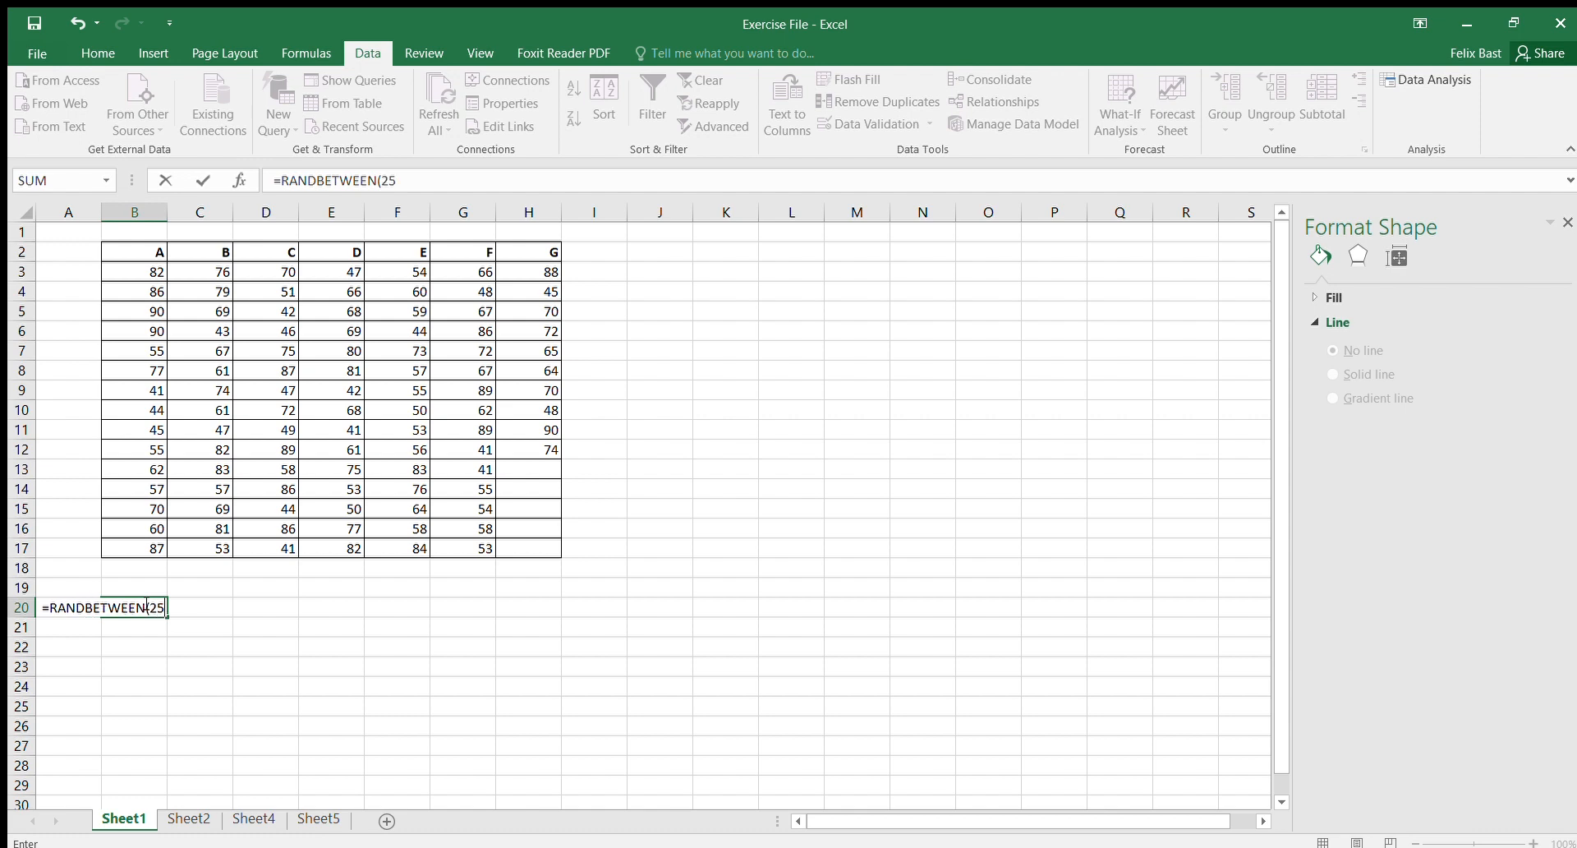
{"action": "type", "text": ","}
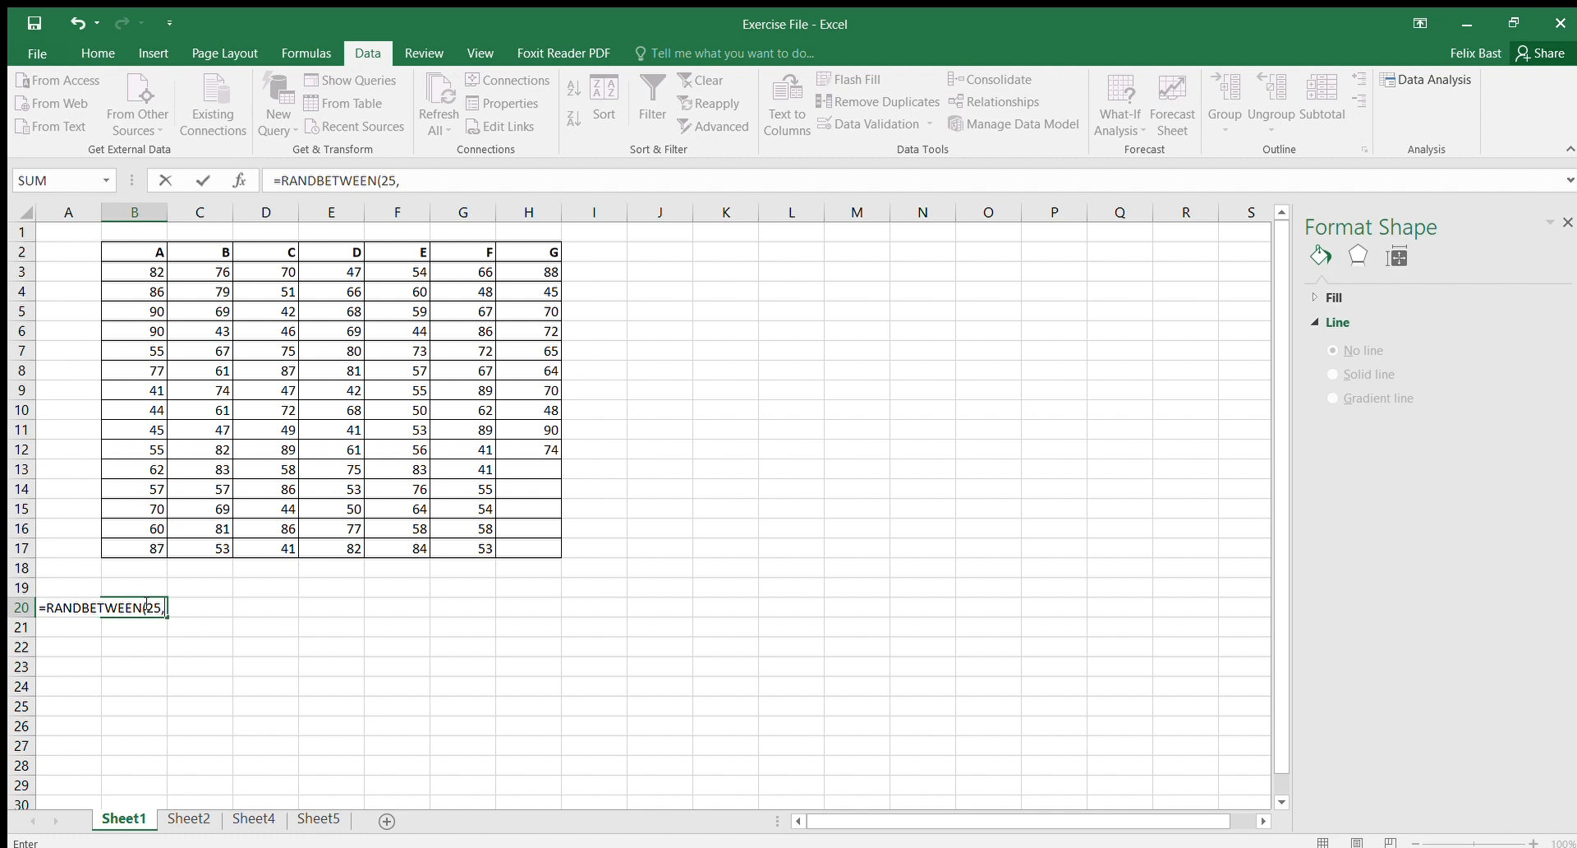
{"action": "type", "text": "75)"}
{"action": "key", "text": "Return"}
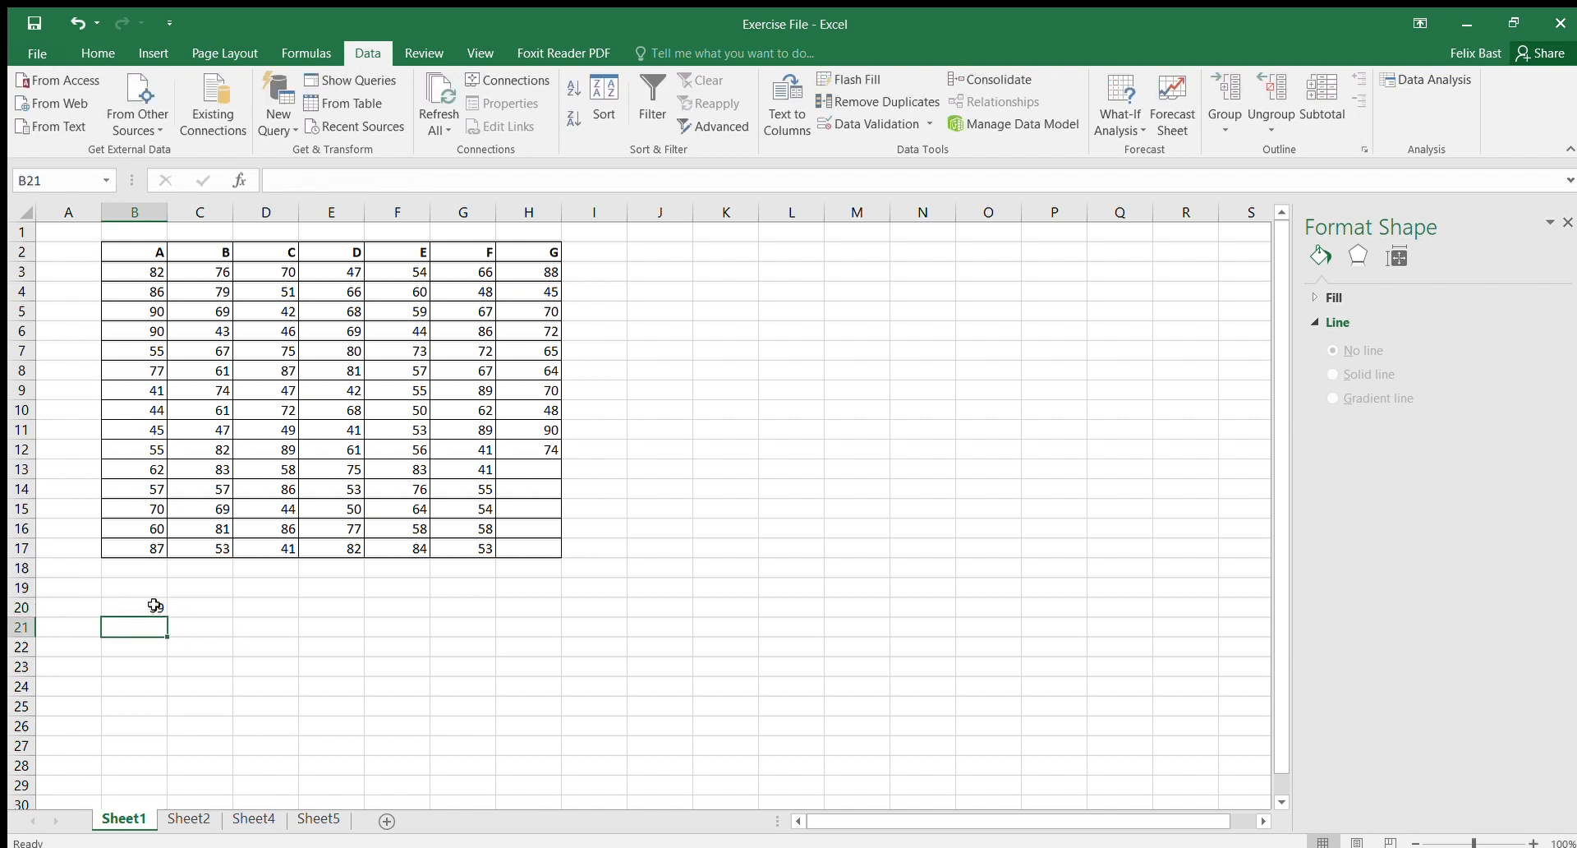
Step: Fill the RANDBETWEEN formula down to row 35 and across to column J
{"action": "left_click", "coordinate": [154, 606]}
{"action": "scroll", "coordinate": [342, 624], "scroll_direction": "down", "scroll_amount": 3}
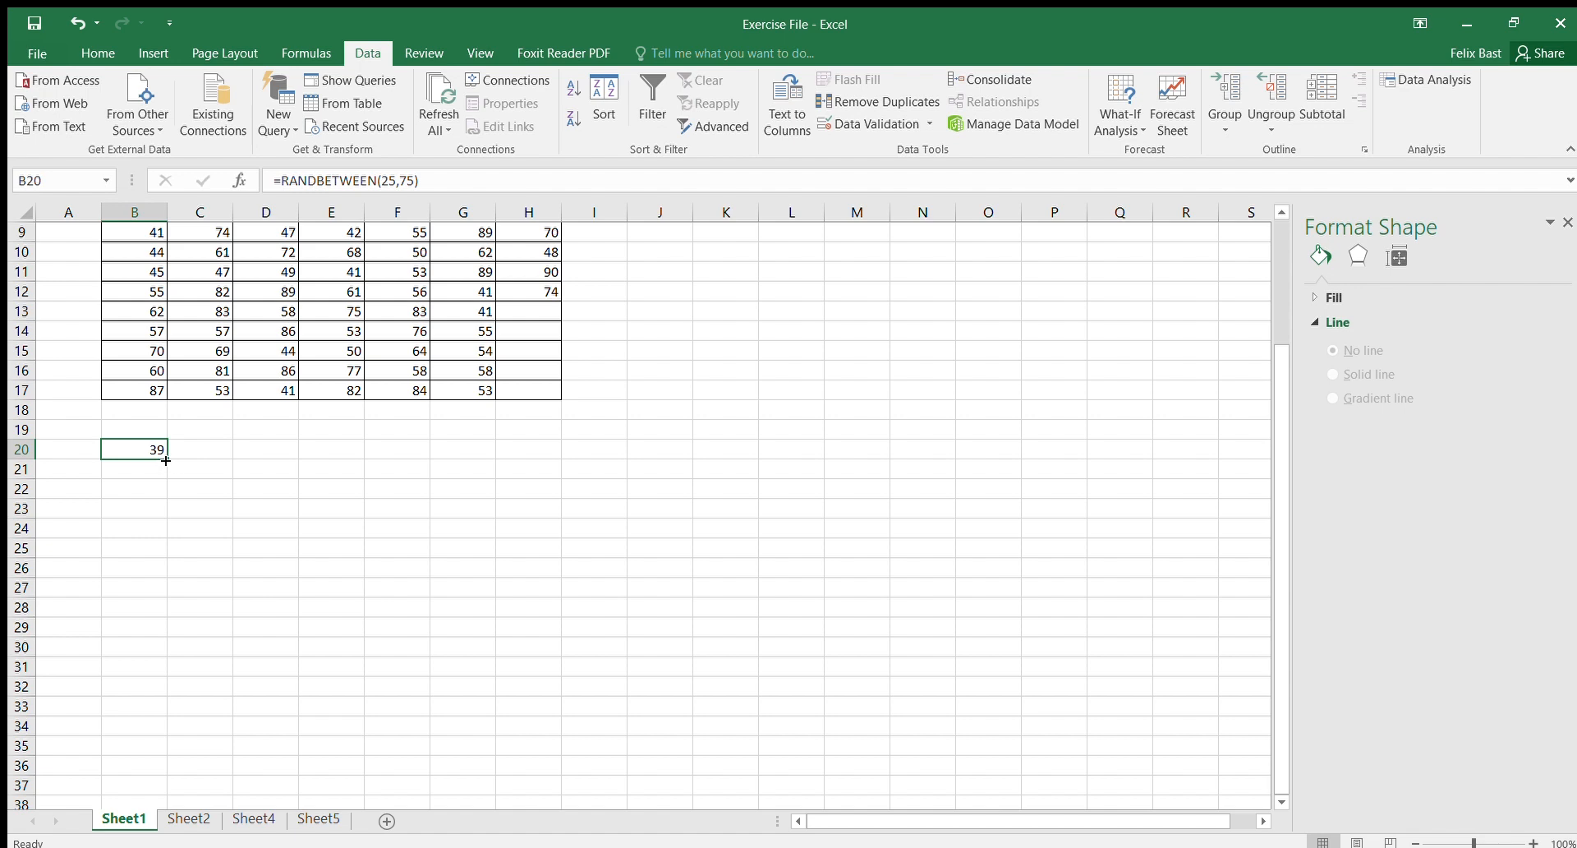
{"action": "left_click_drag", "start_coordinate": [166, 460], "coordinate": [151, 754]}
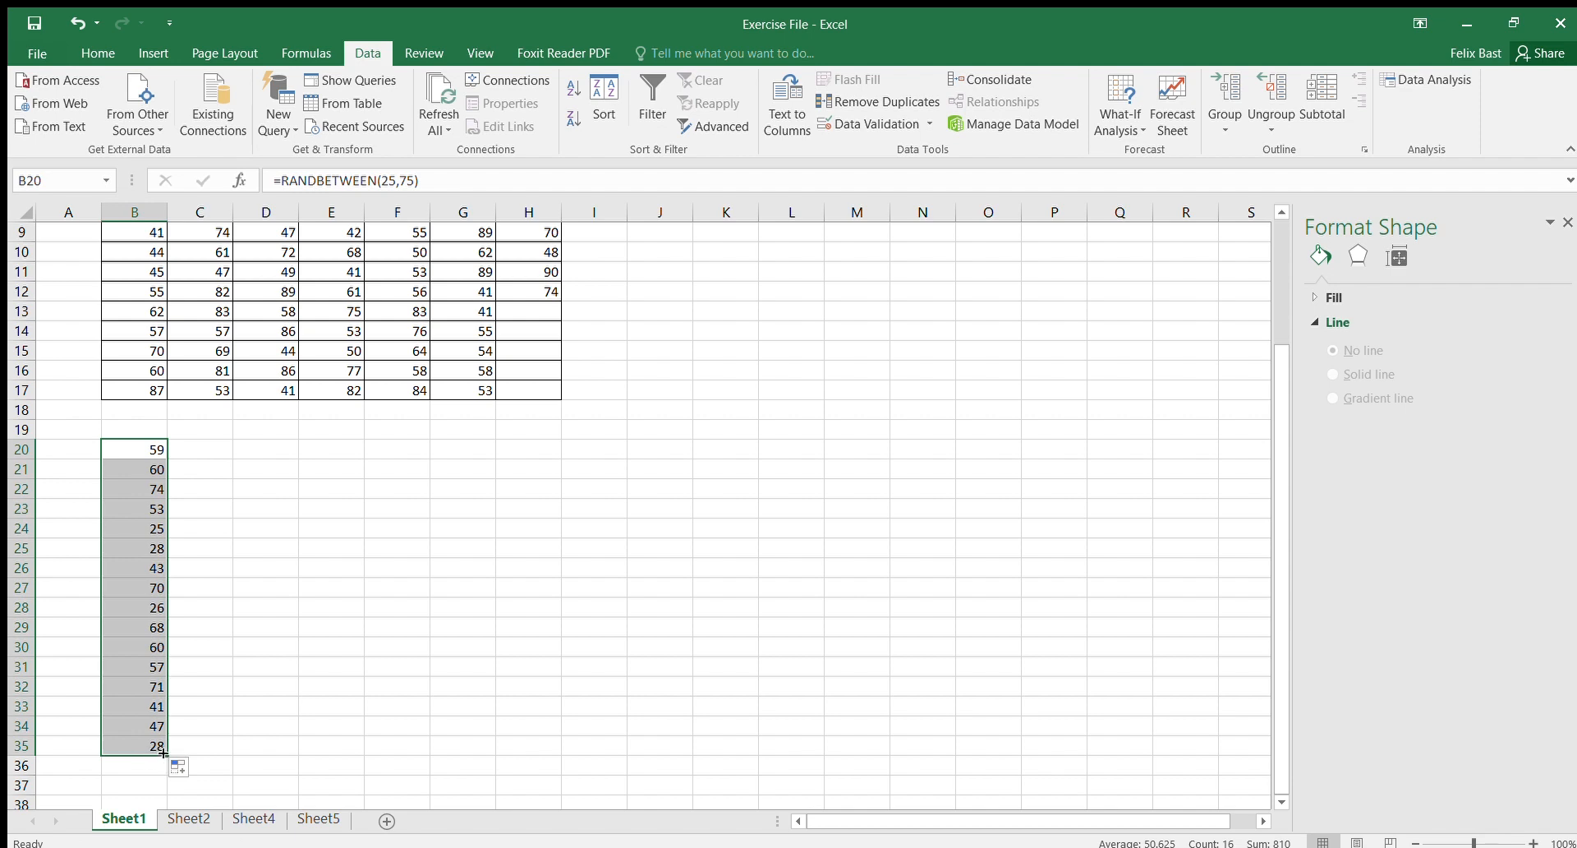
{"action": "left_click_drag", "start_coordinate": [163, 753], "coordinate": [677, 743]}
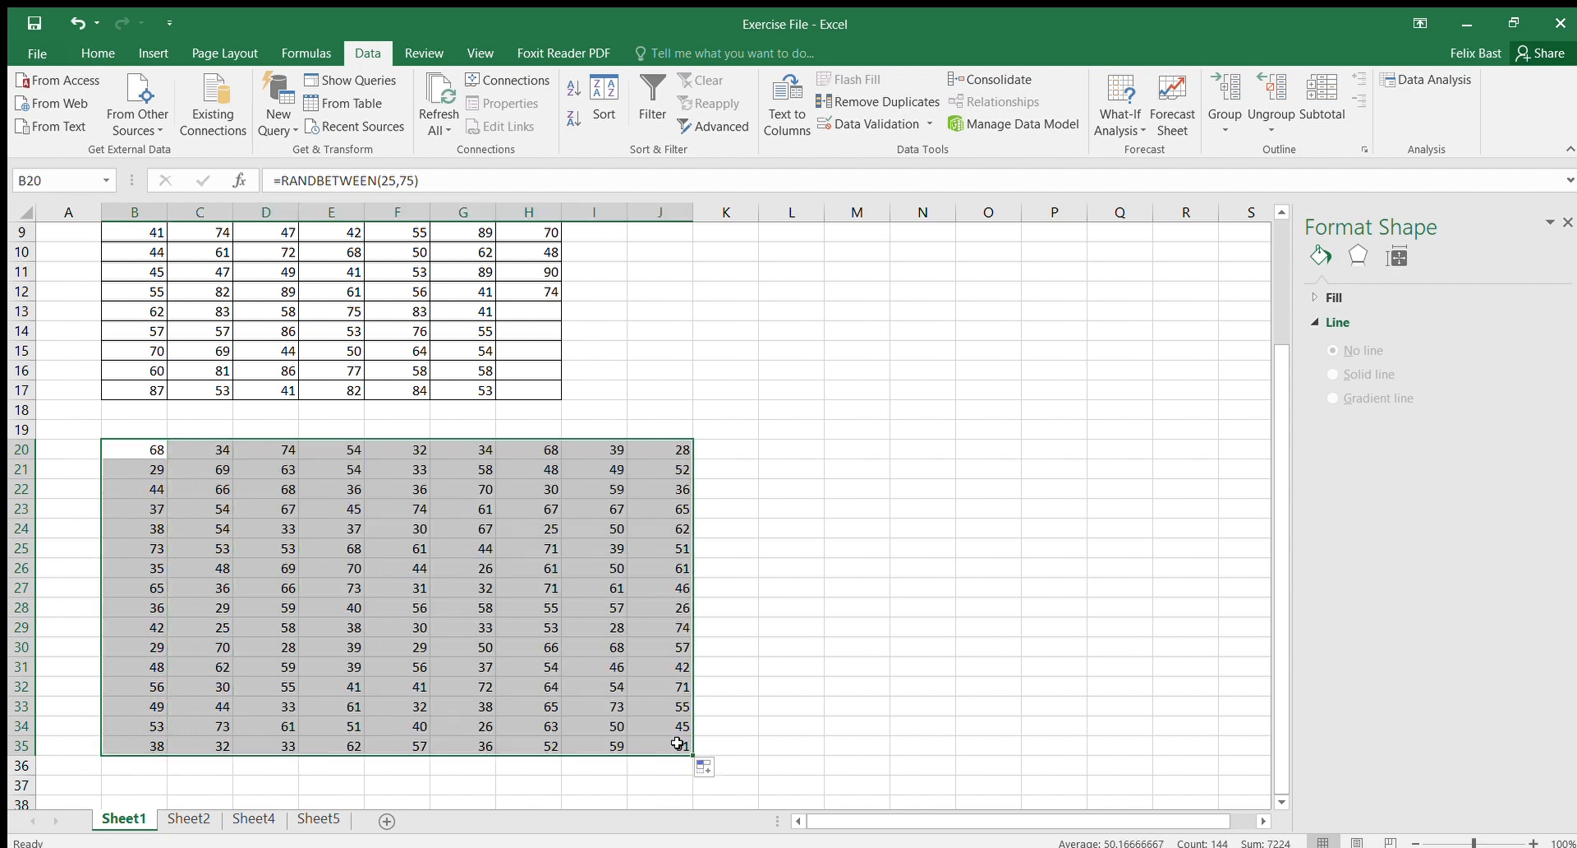
Step: Delete the generated random numbers from B20:J35
{"action": "left_click", "coordinate": [94, 51]}
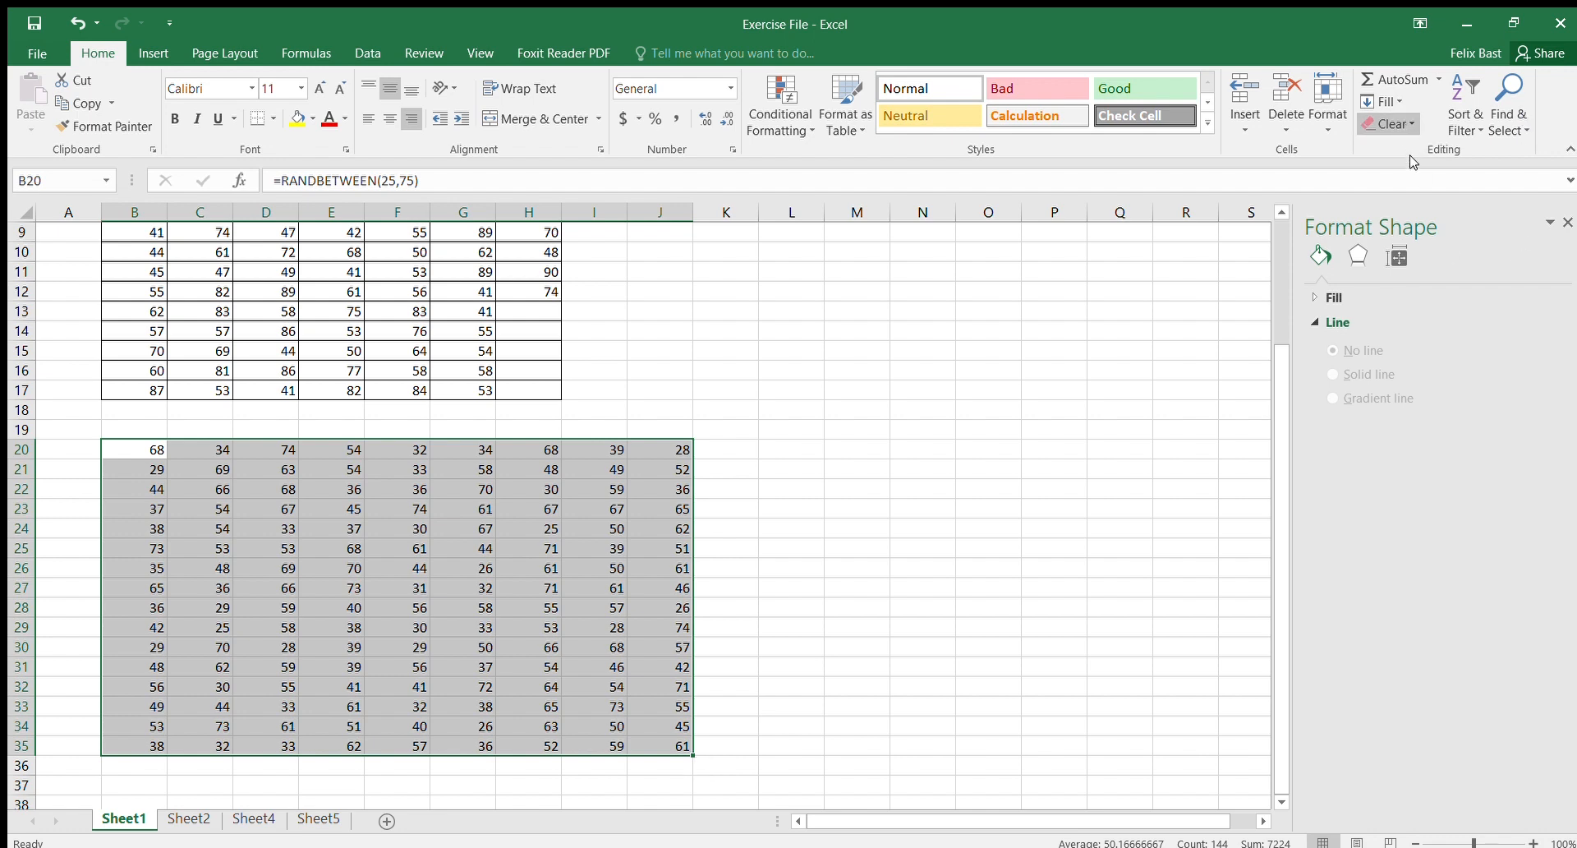
{"action": "key", "text": "Delete"}
{"action": "left_click", "coordinate": [989, 352]}
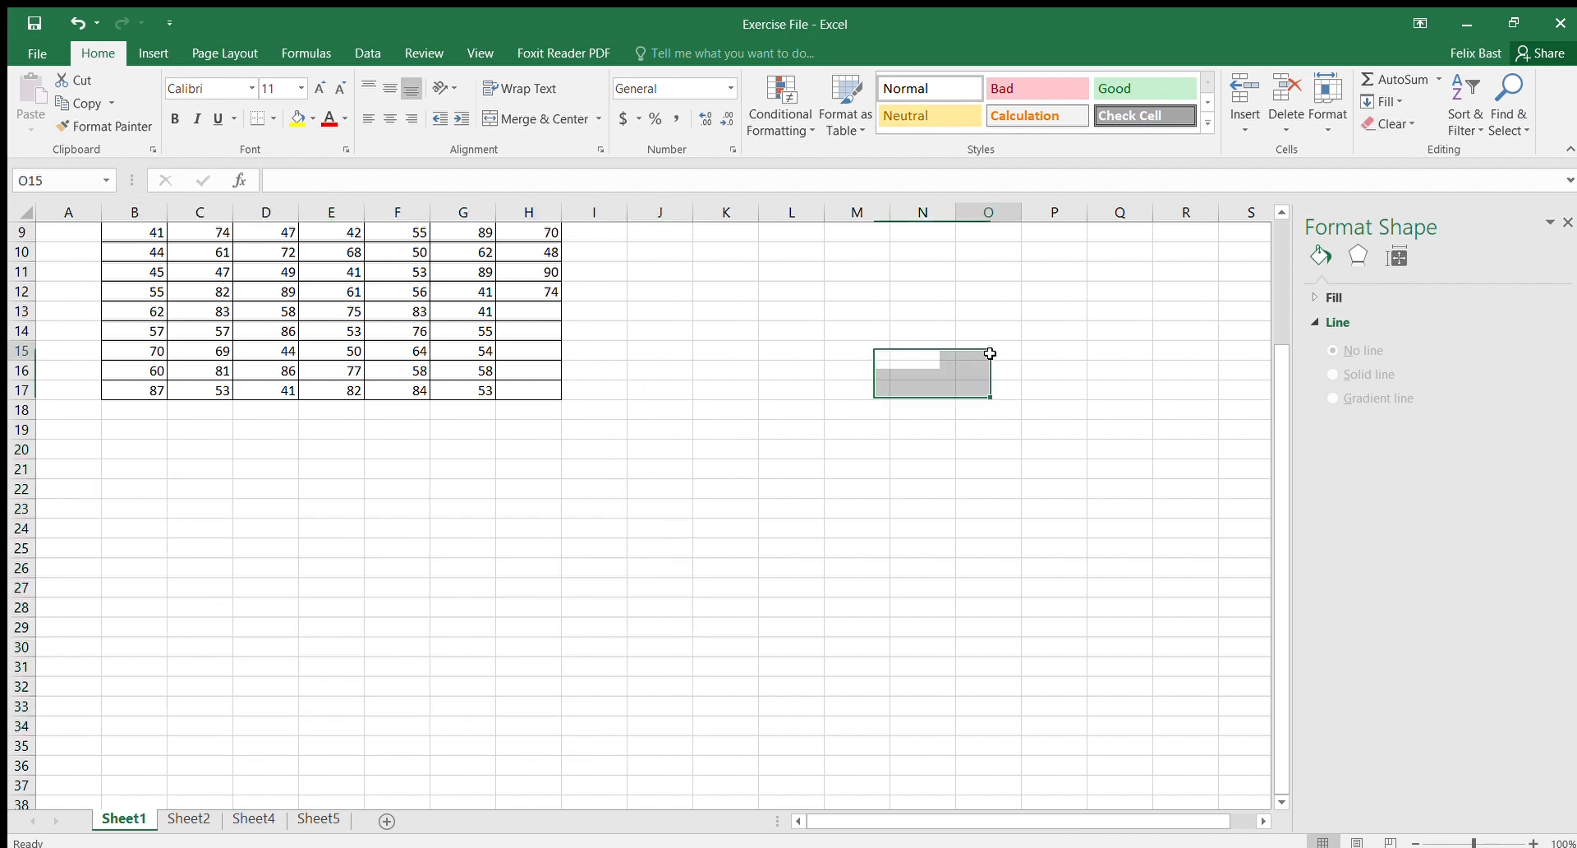
Step: Select the data table B2:H17 and insert a Box and Whisker chart from the chart dialog
{"action": "scroll", "coordinate": [139, 578], "scroll_direction": "up", "scroll_amount": 3}
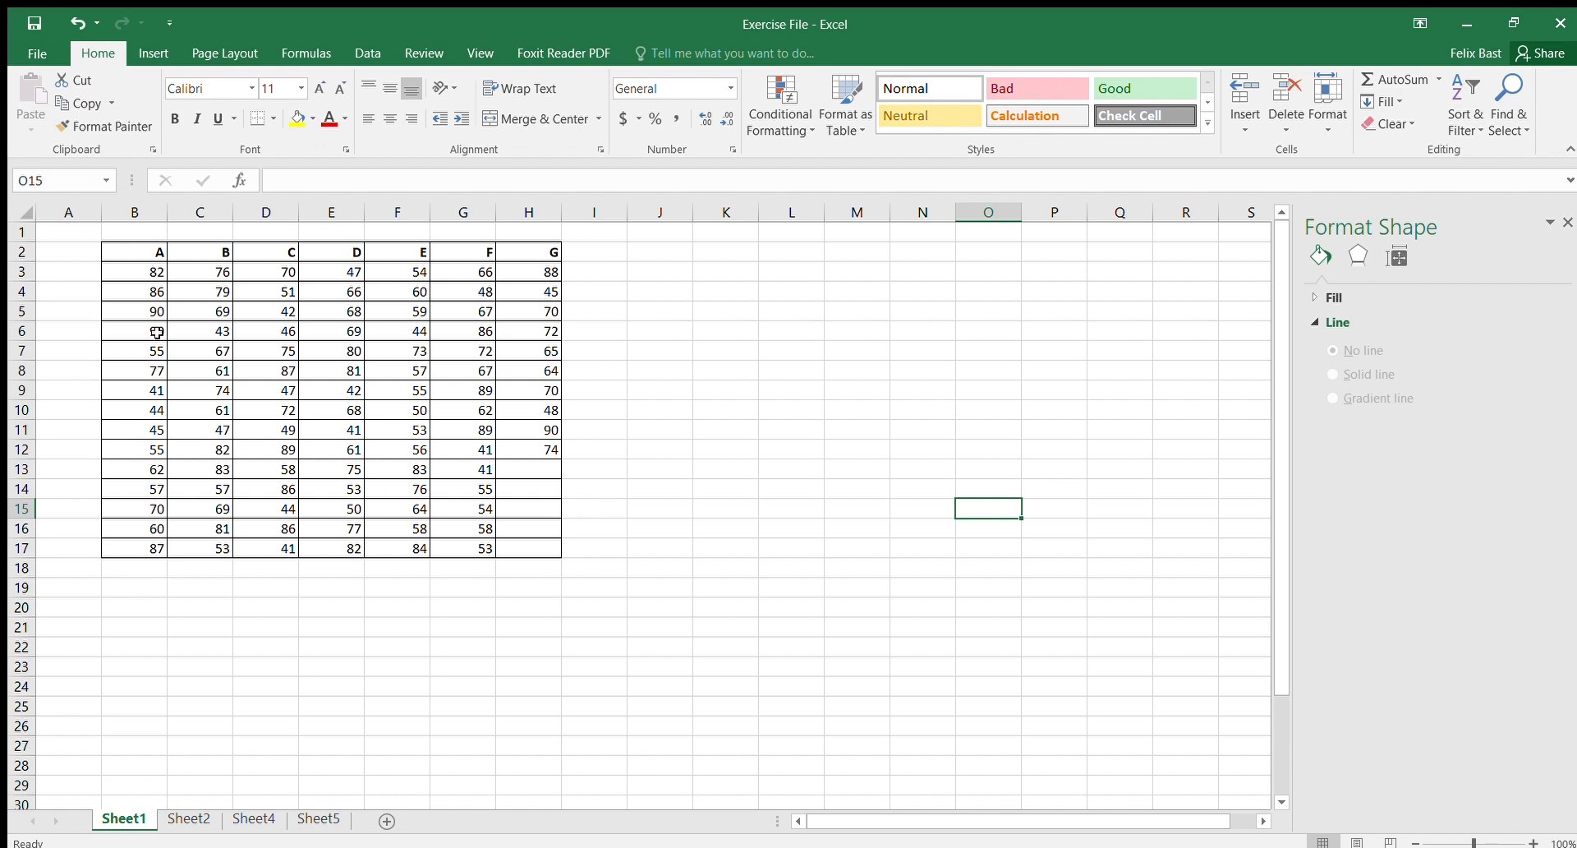
{"action": "double_click", "coordinate": [141, 255]}
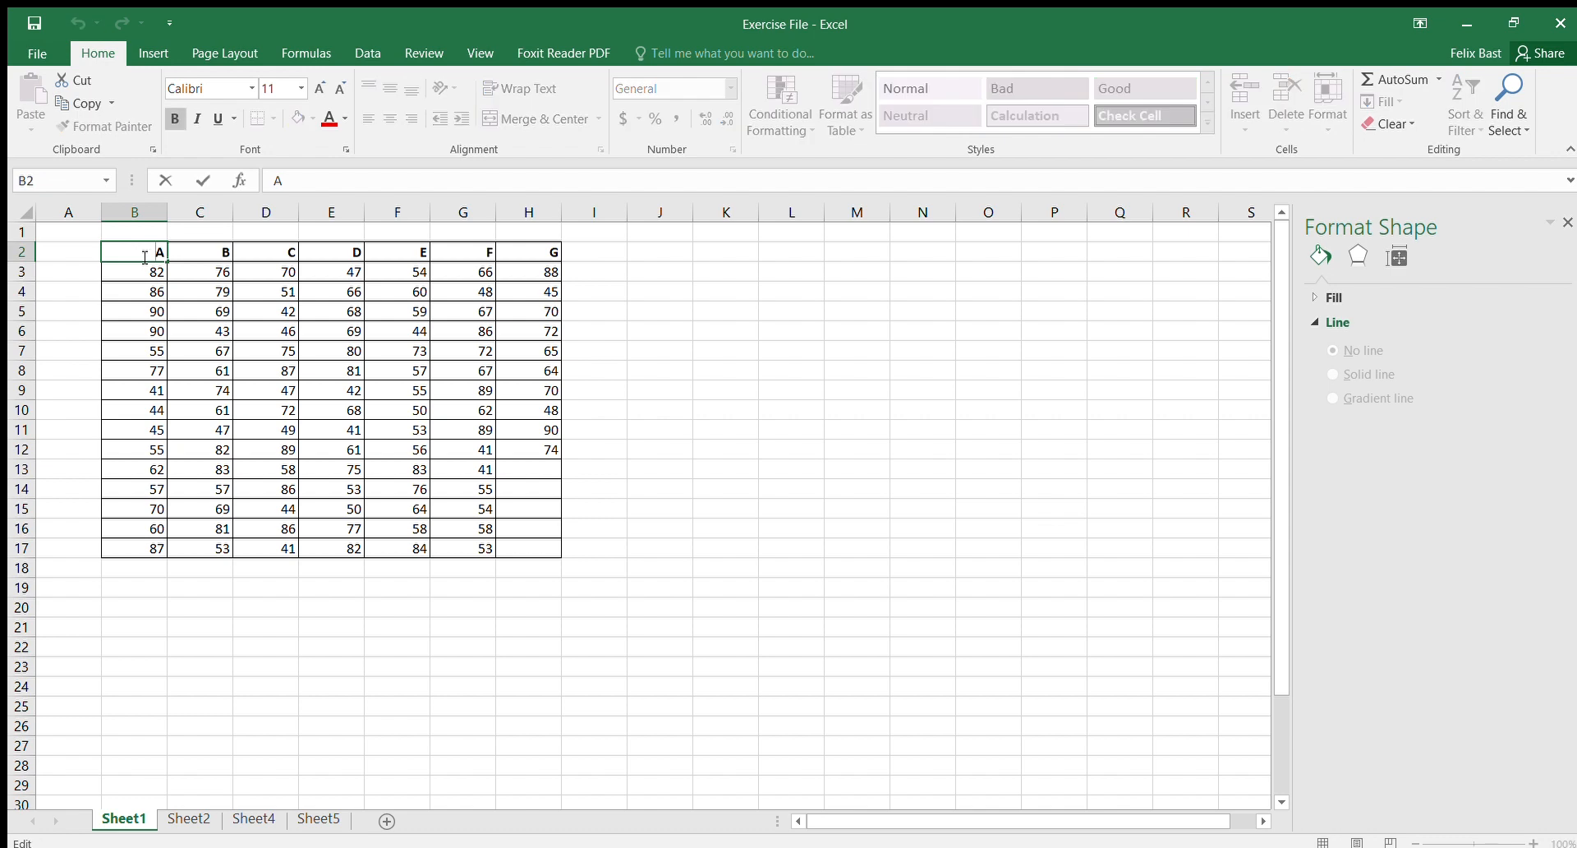
{"action": "left_click", "coordinate": [140, 264]}
{"action": "left_click", "coordinate": [141, 251]}
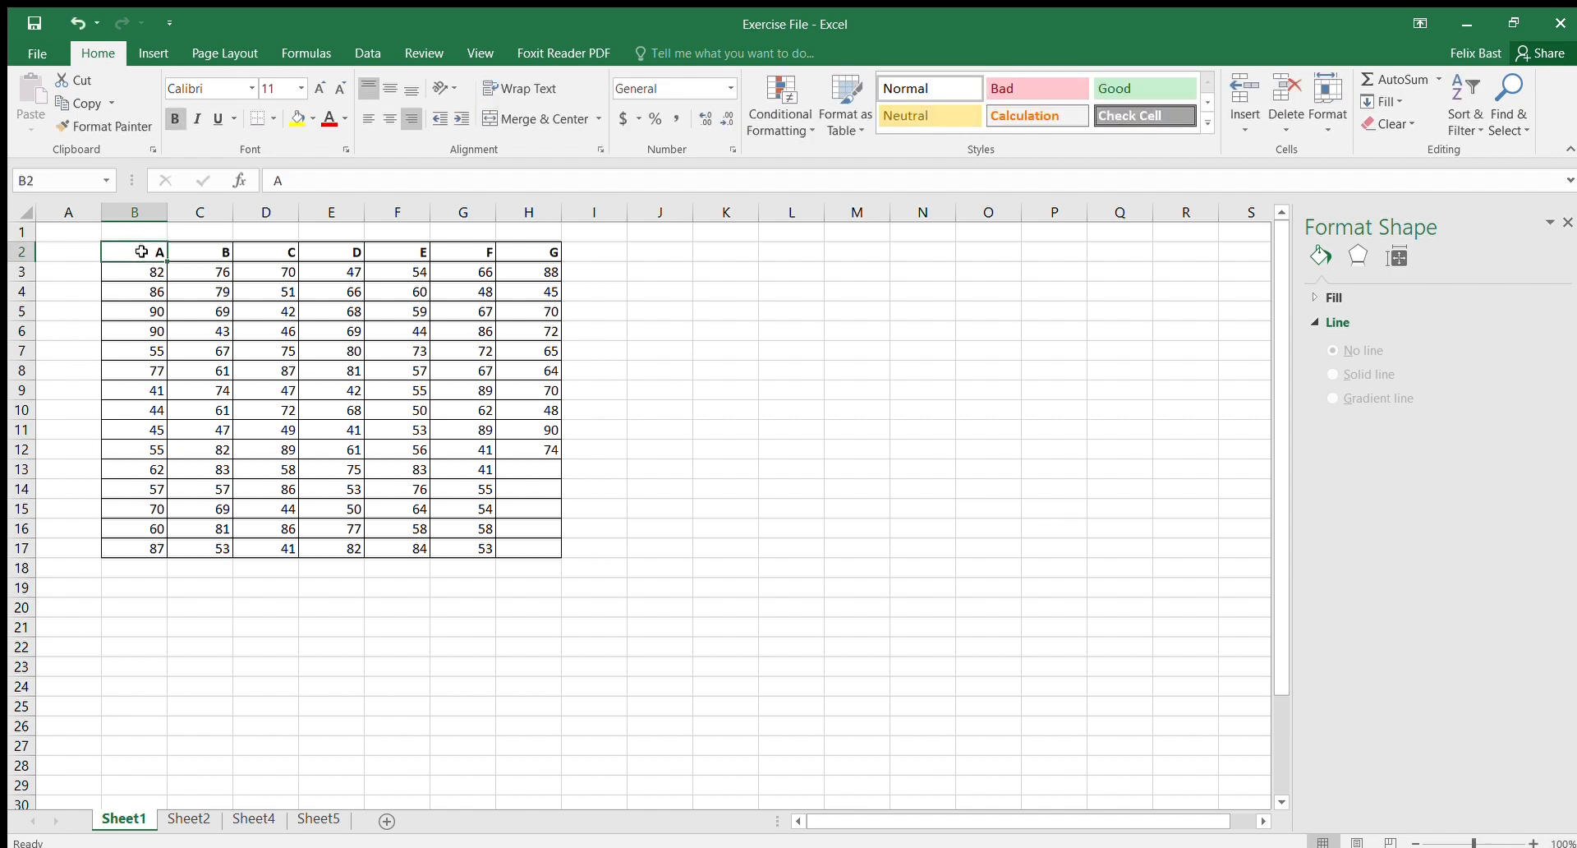
{"action": "key", "text": "ctrl+a"}
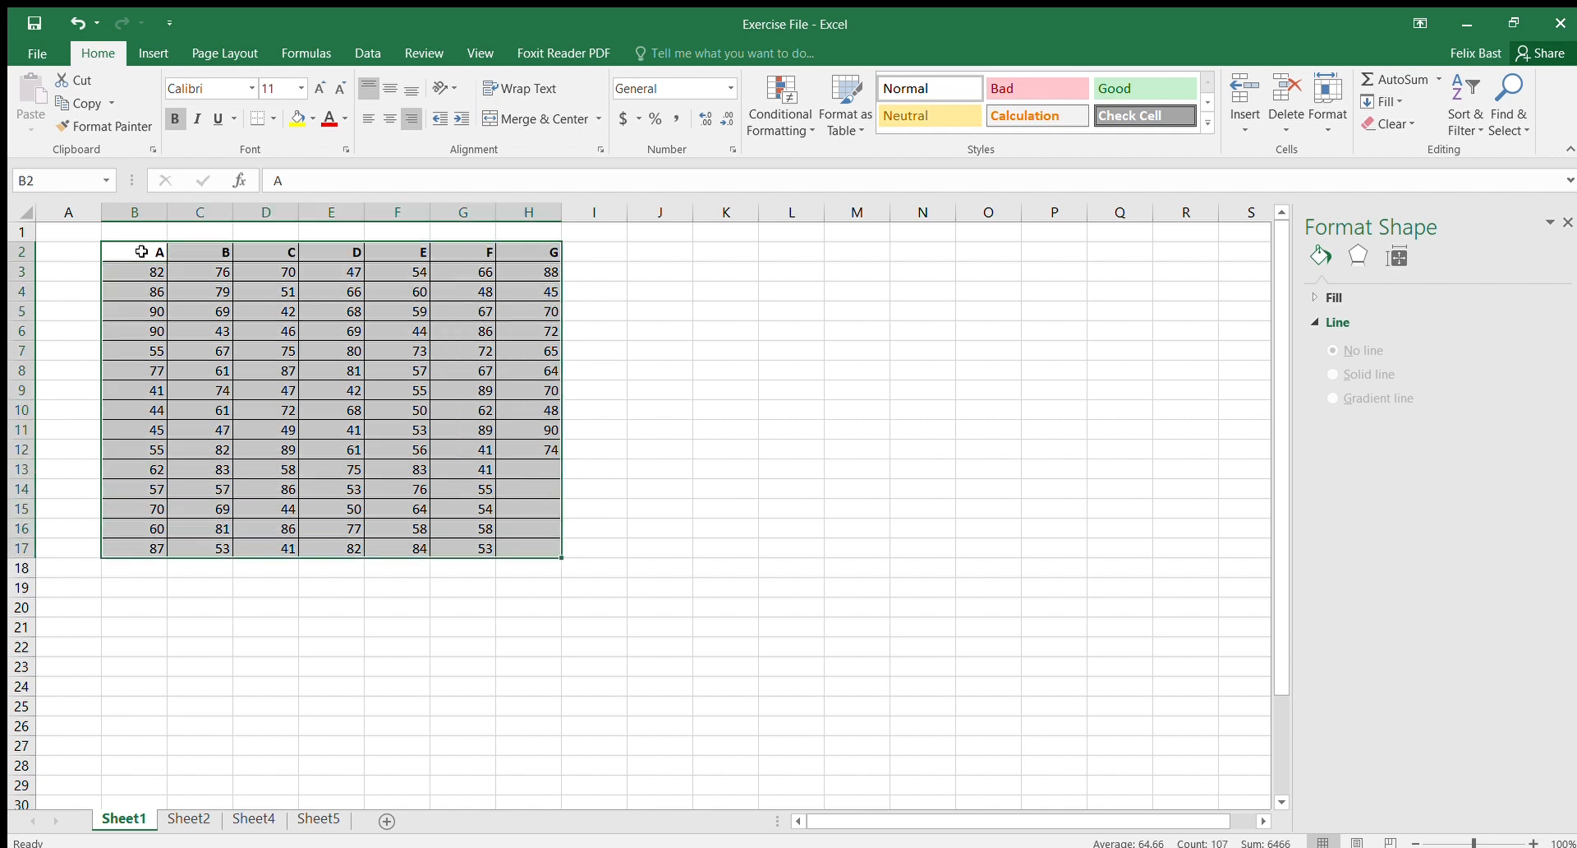
{"action": "left_click", "coordinate": [153, 53]}
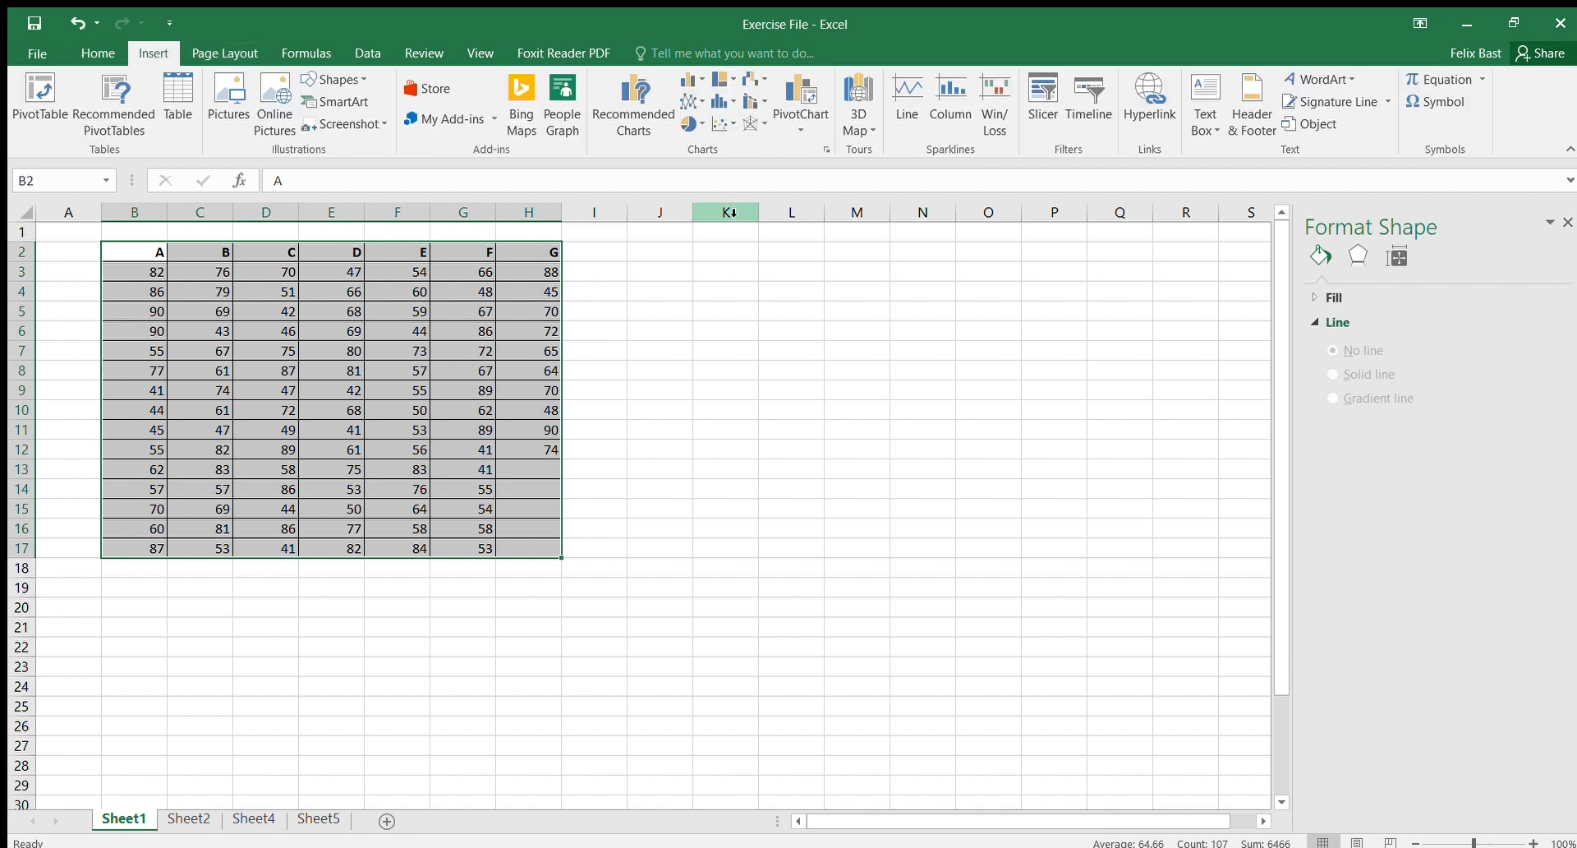
{"action": "left_click", "coordinate": [824, 148]}
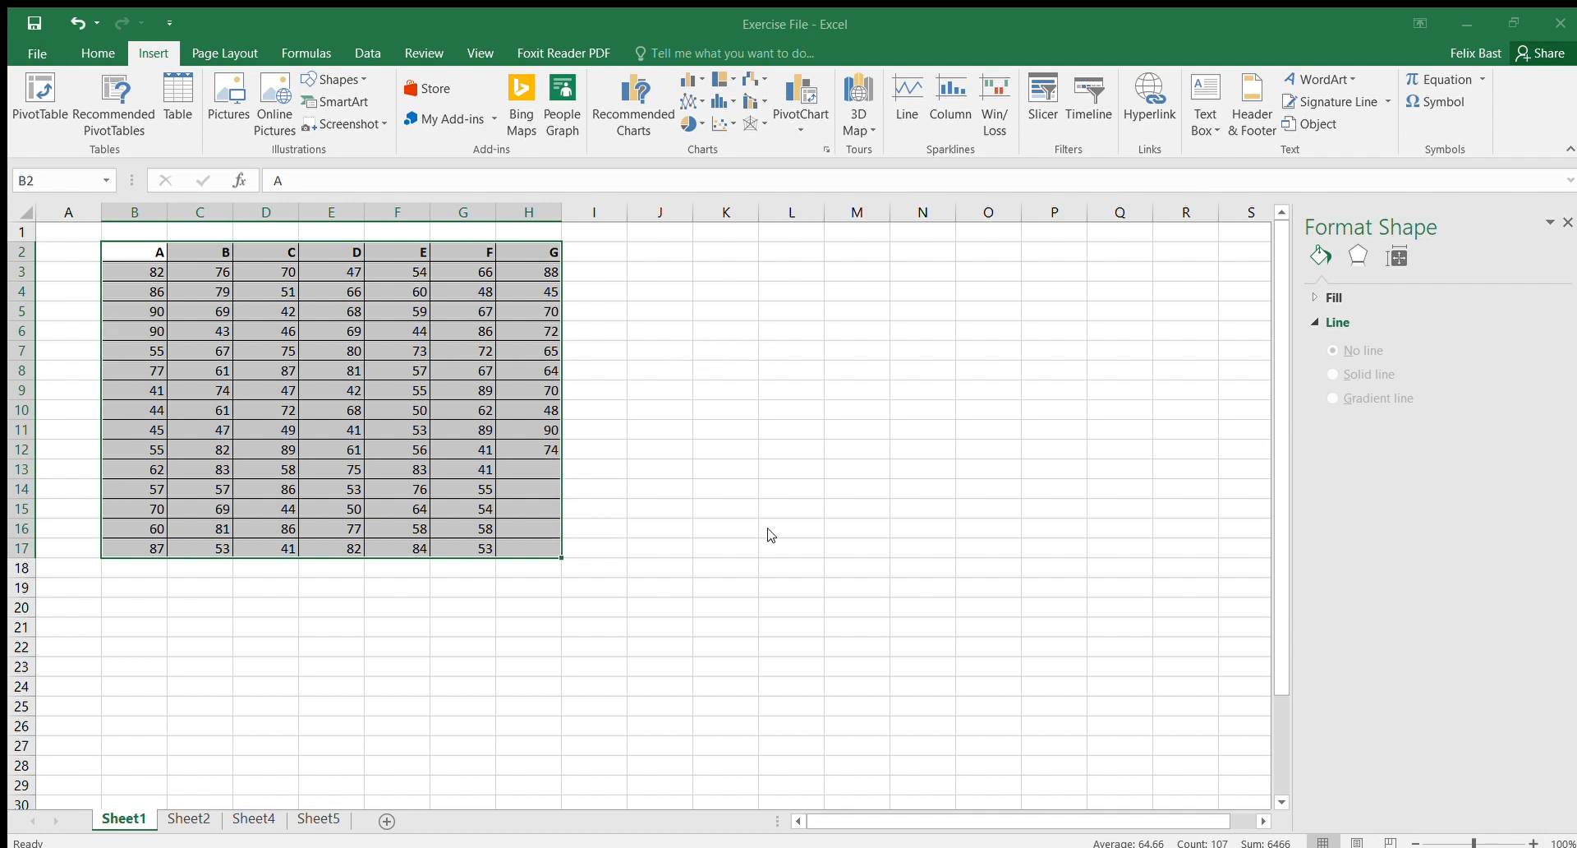
{"action": "left_click", "coordinate": [1007, 705]}
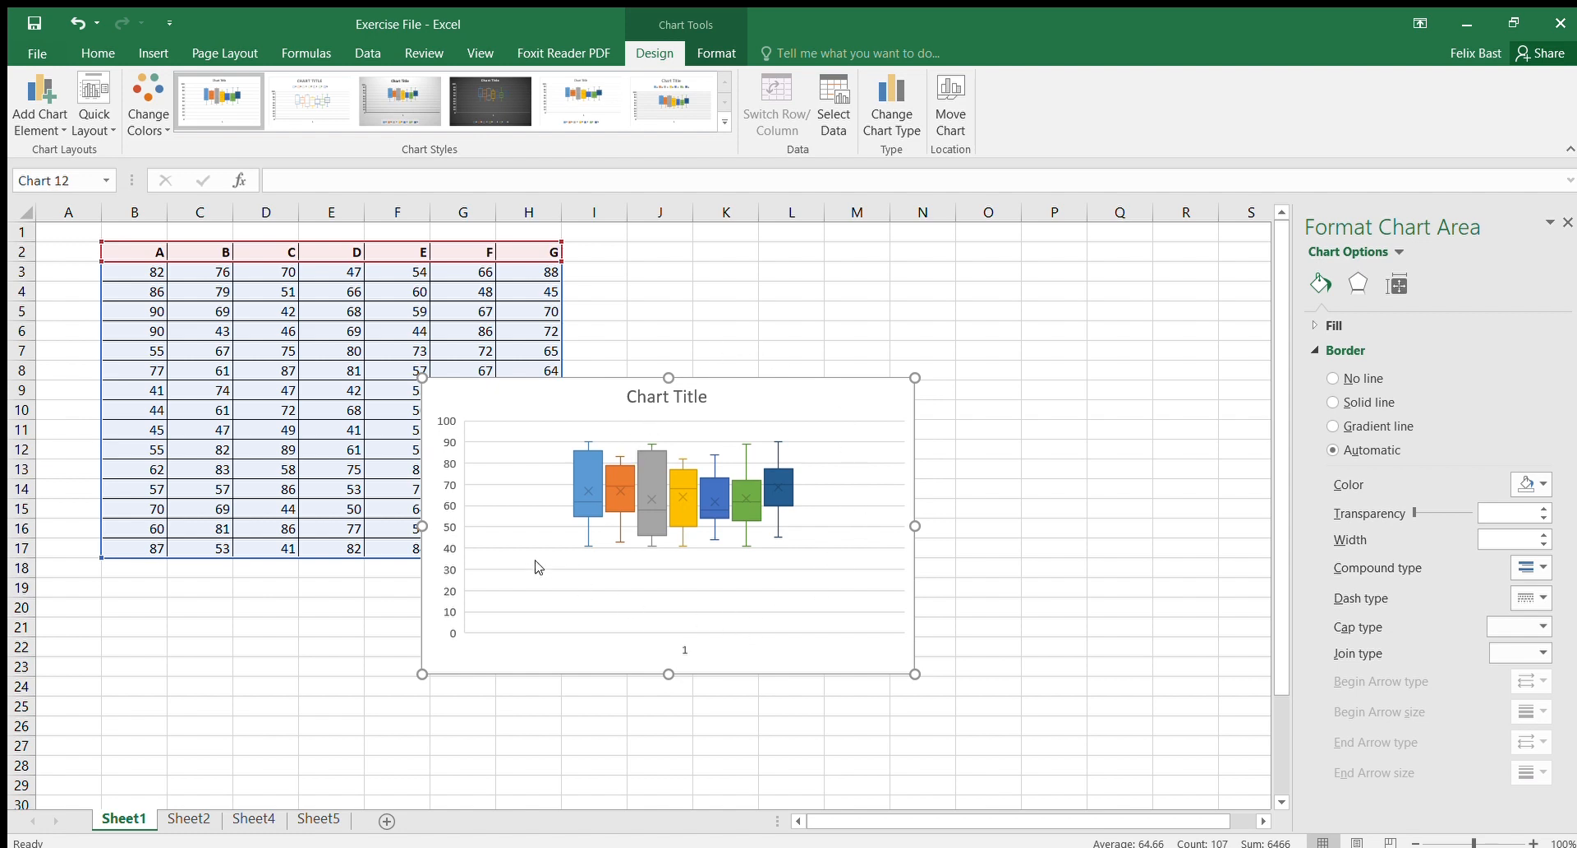
Step: Change the chart title to Mango tree height
{"action": "left_click", "coordinate": [662, 400]}
{"action": "left_click", "coordinate": [666, 401]}
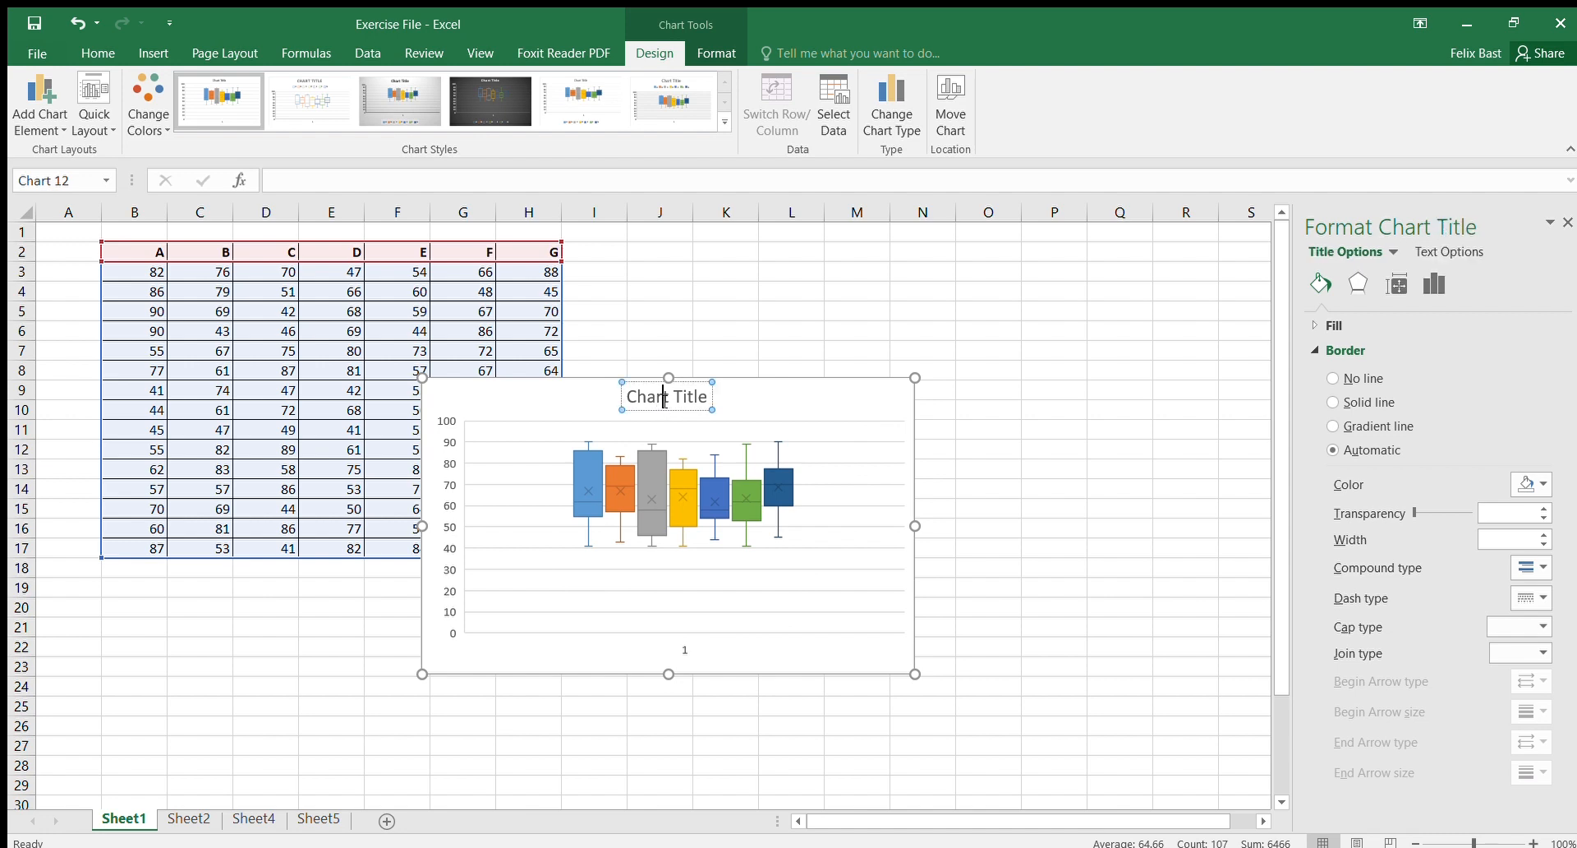
{"action": "triple_click", "coordinate": [666, 401]}
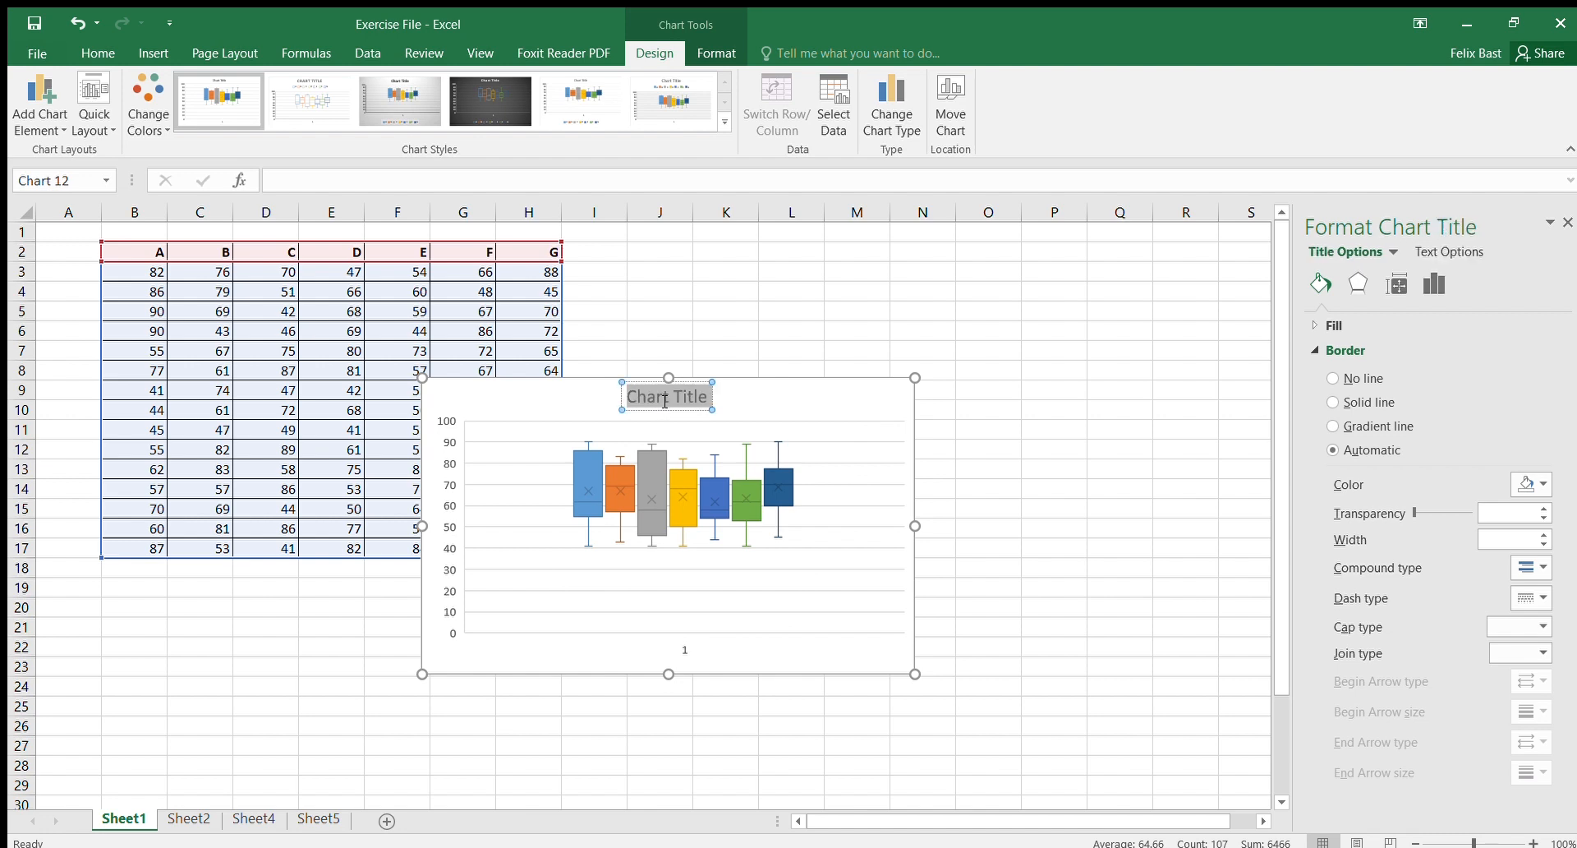
{"action": "type", "text": "Man"}
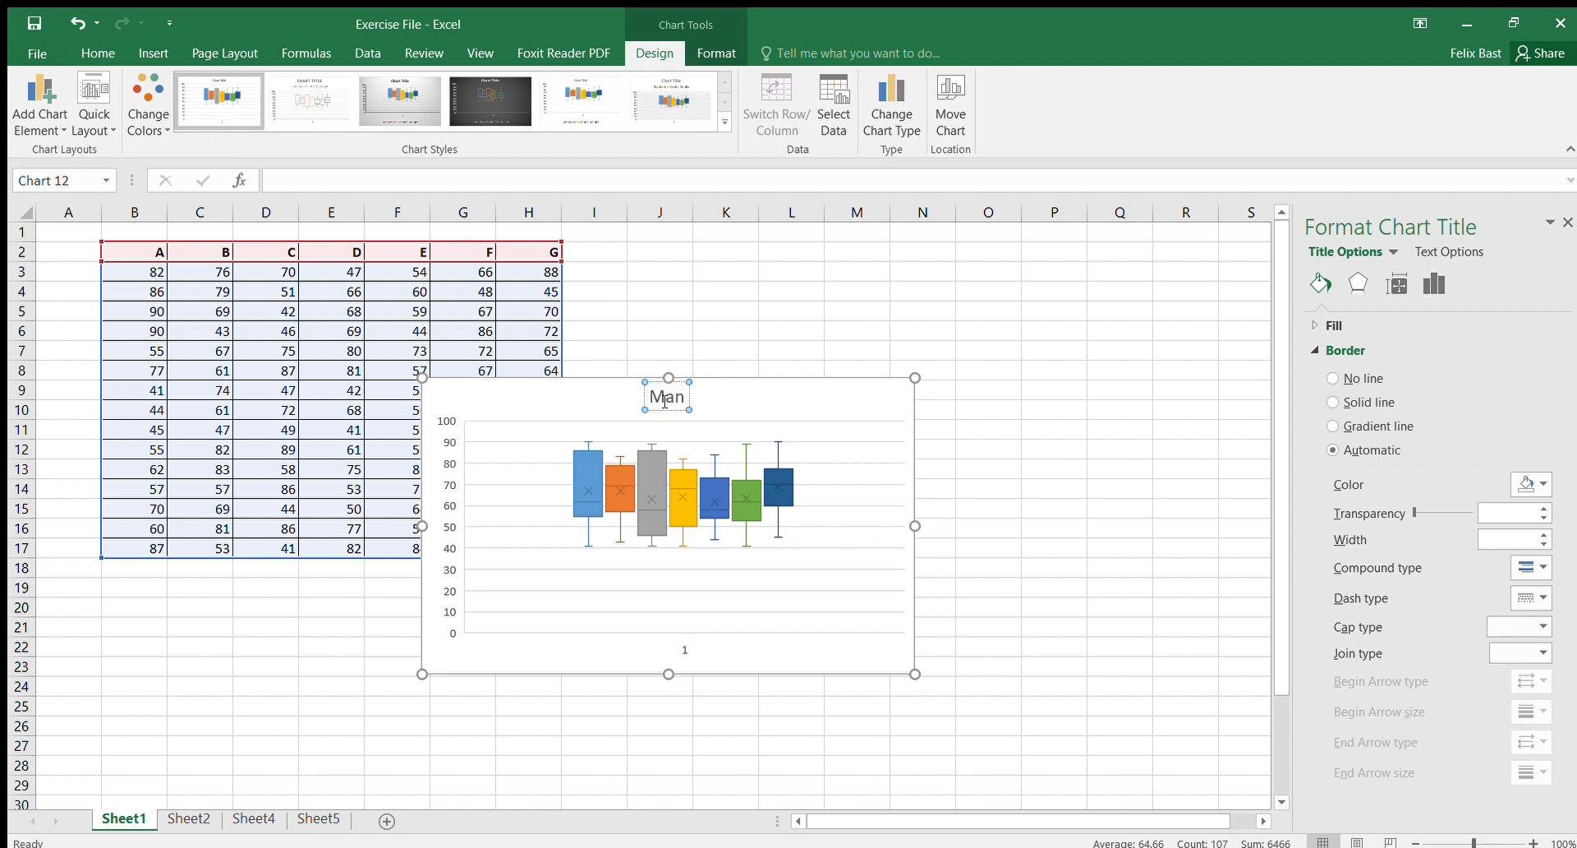
{"action": "type", "text": "go tree "}
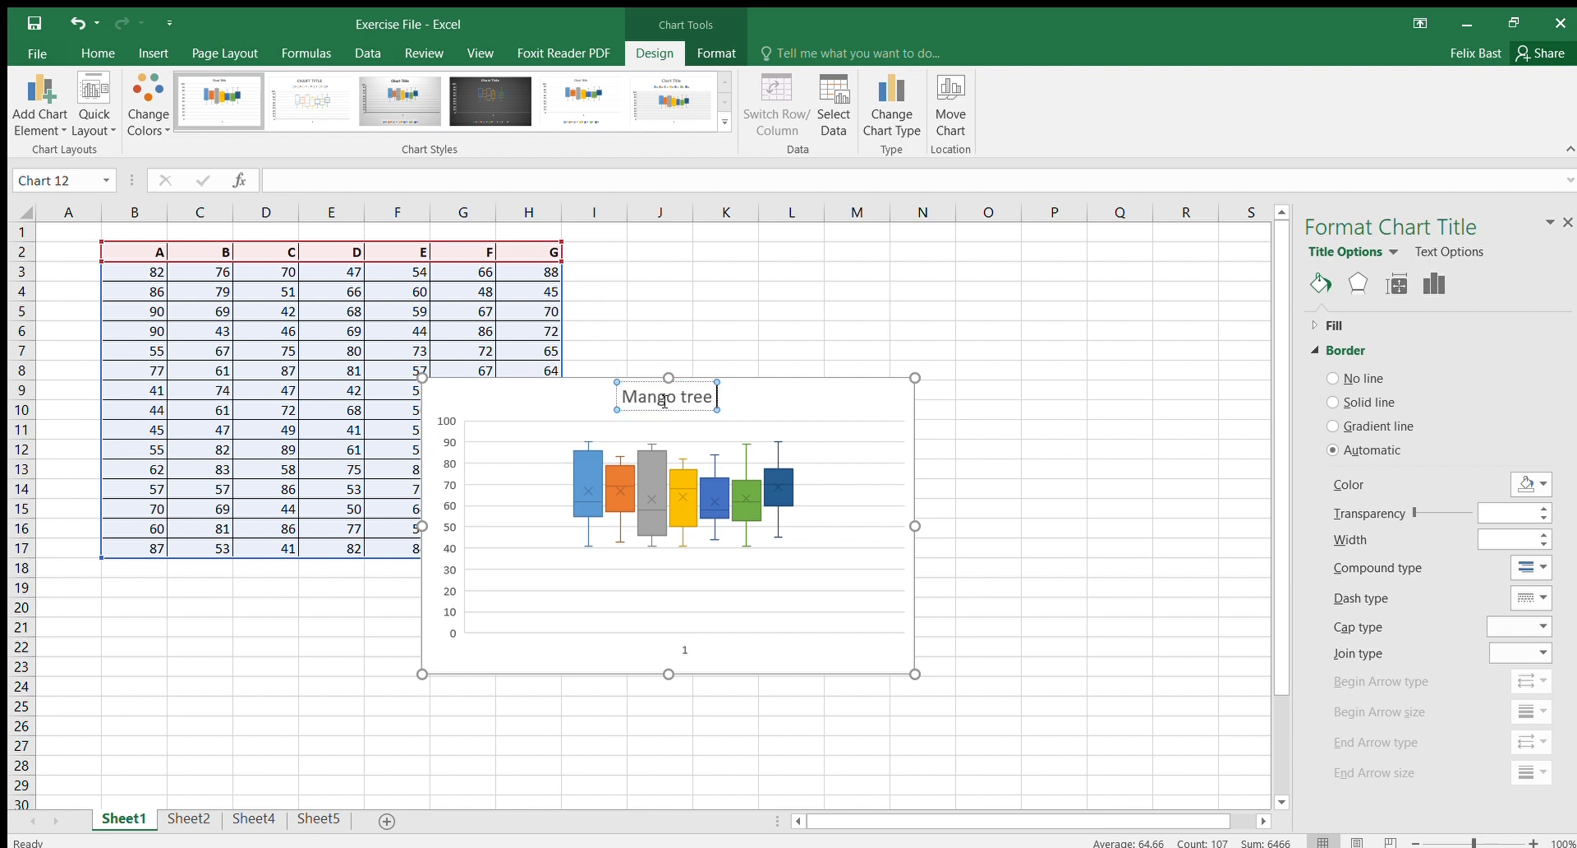
{"action": "type", "text": "height"}
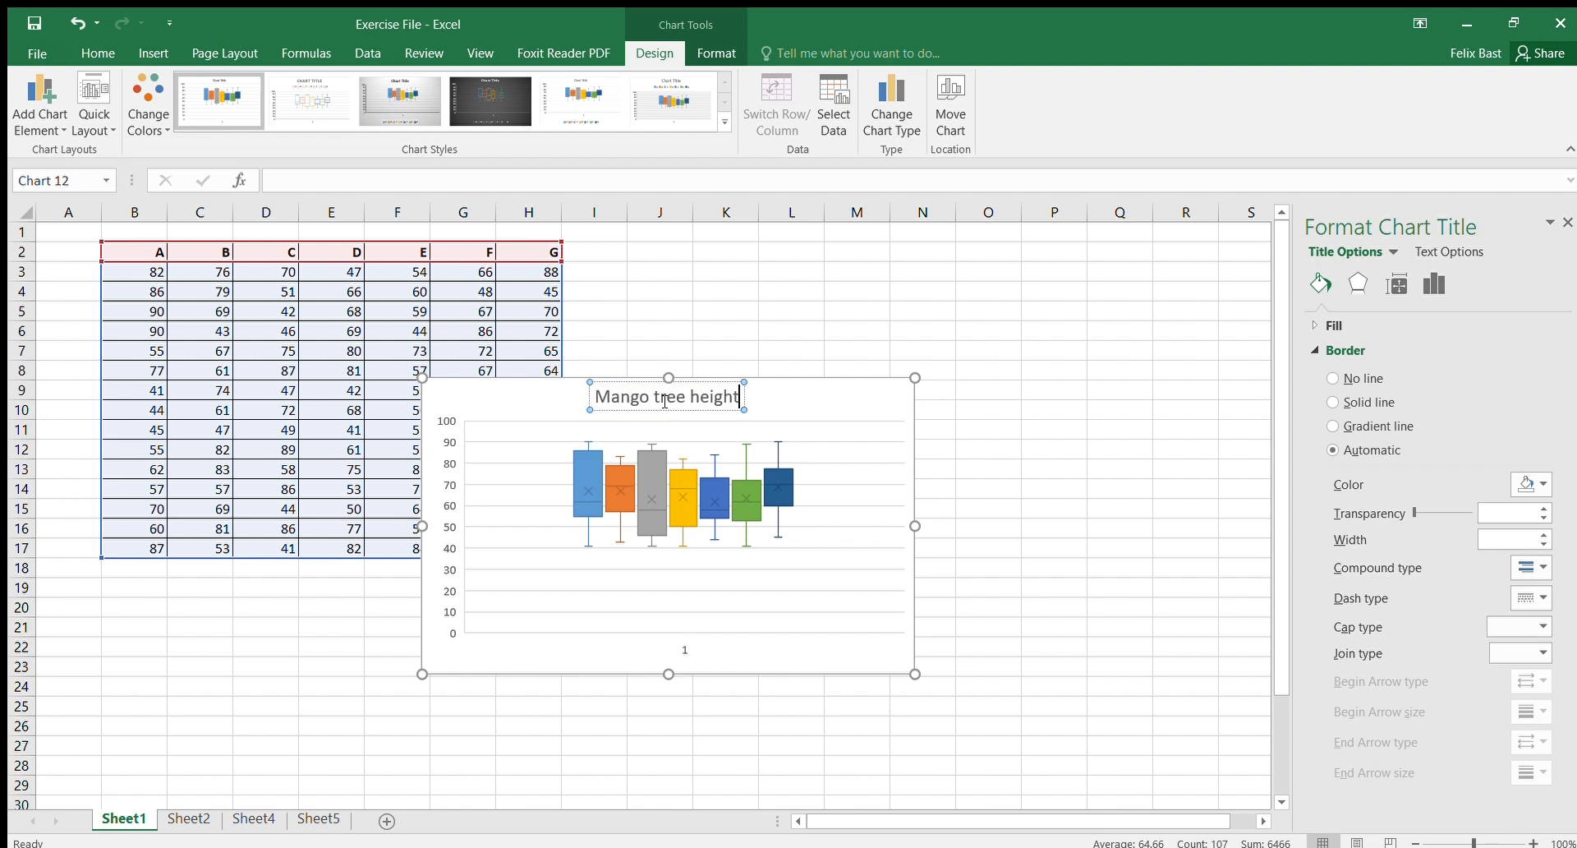
{"action": "type", "text": "s"}
Step: Change the chart title to Mango tree heights and move the chart beside the data table
{"action": "left_click", "coordinate": [764, 665]}
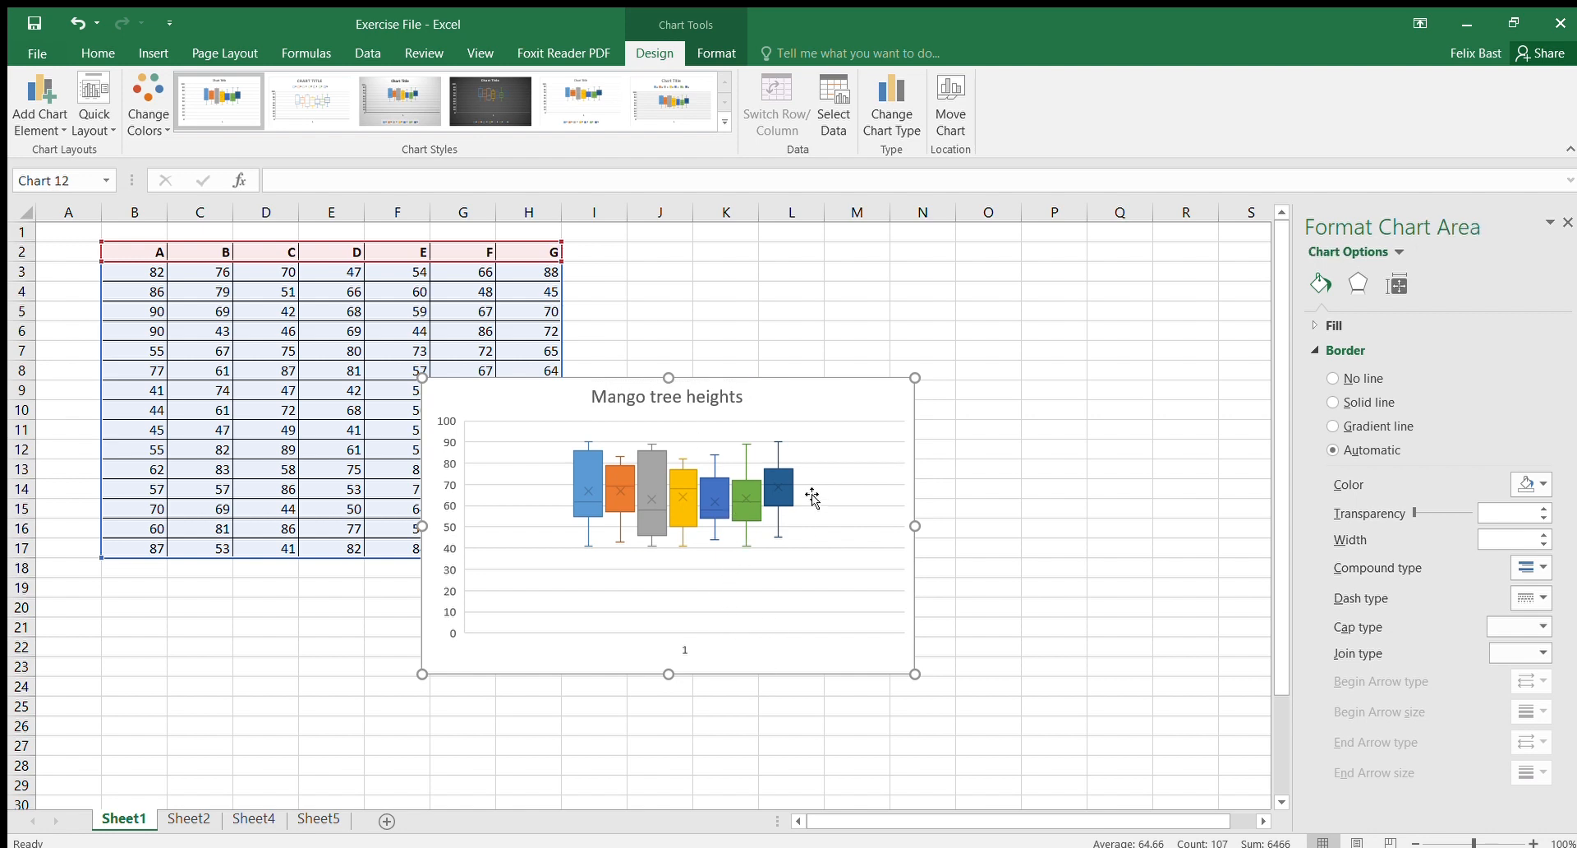
{"action": "left_click_drag", "start_coordinate": [796, 397], "coordinate": [1076, 337]}
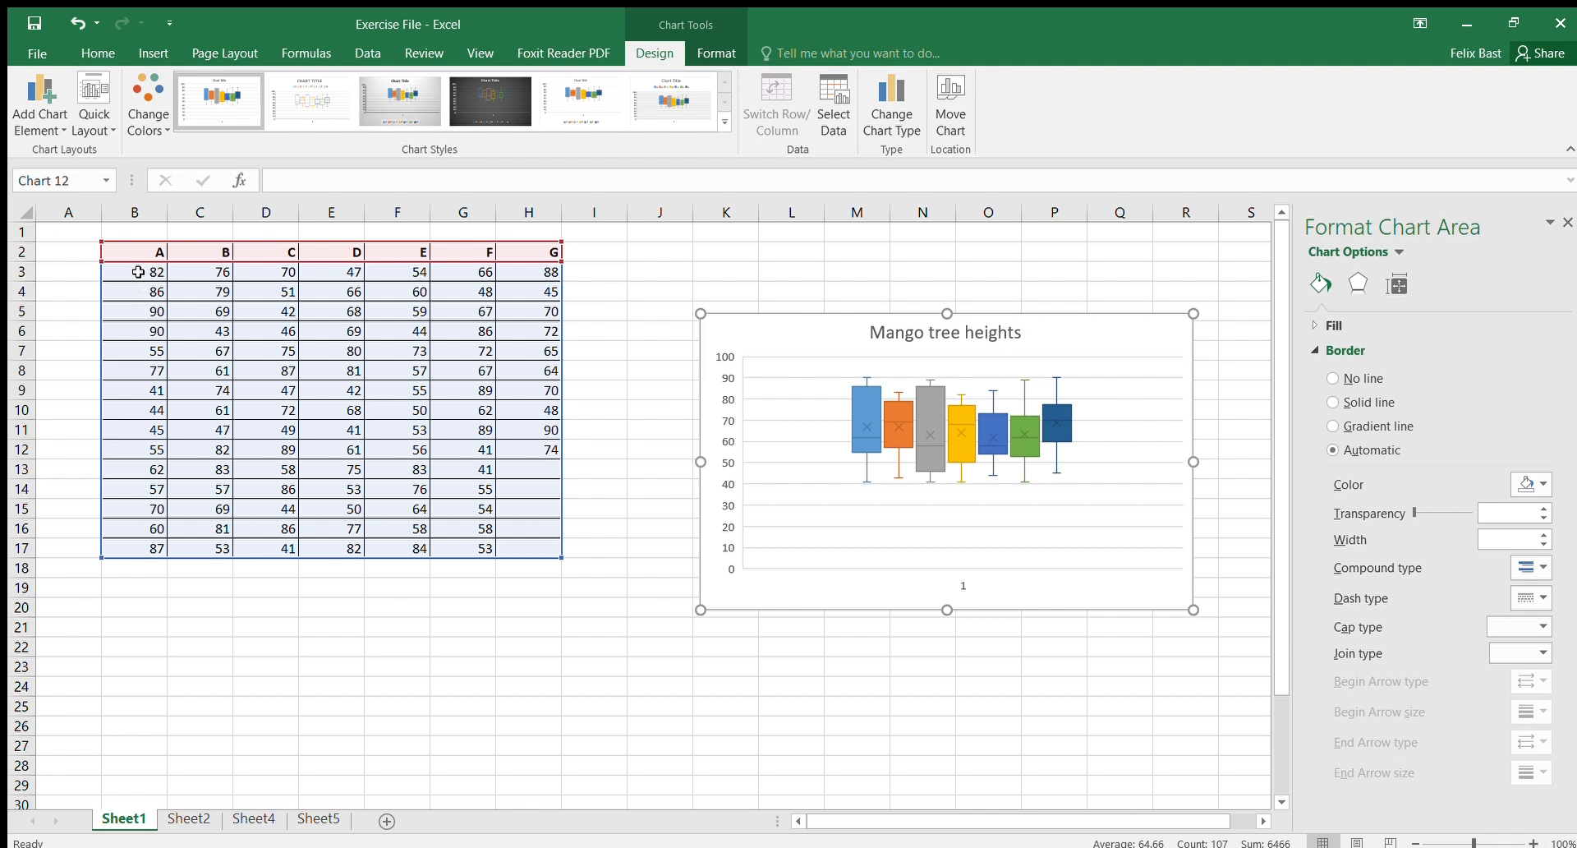
Step: Label cell A19 as Mean
{"action": "left_click", "coordinate": [95, 588]}
{"action": "type", "text": "M"}
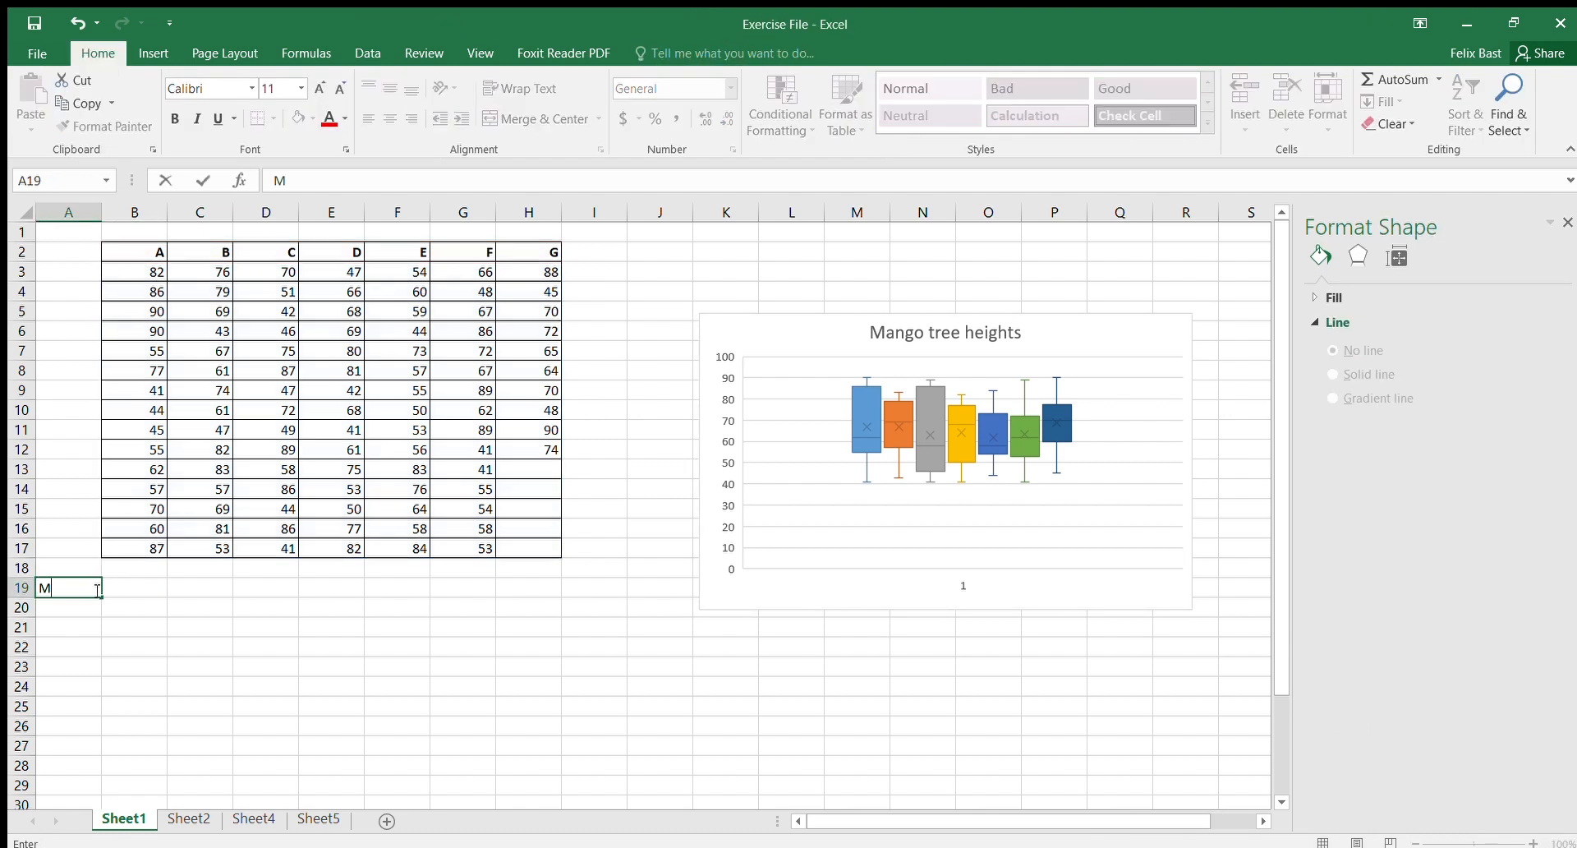
{"action": "type", "text": "ean"}
Step: Enter the formula =AVERAGE(B3:B17) in B19 and fill it across to H19
{"action": "left_click", "coordinate": [148, 585]}
{"action": "type", "text": "="}
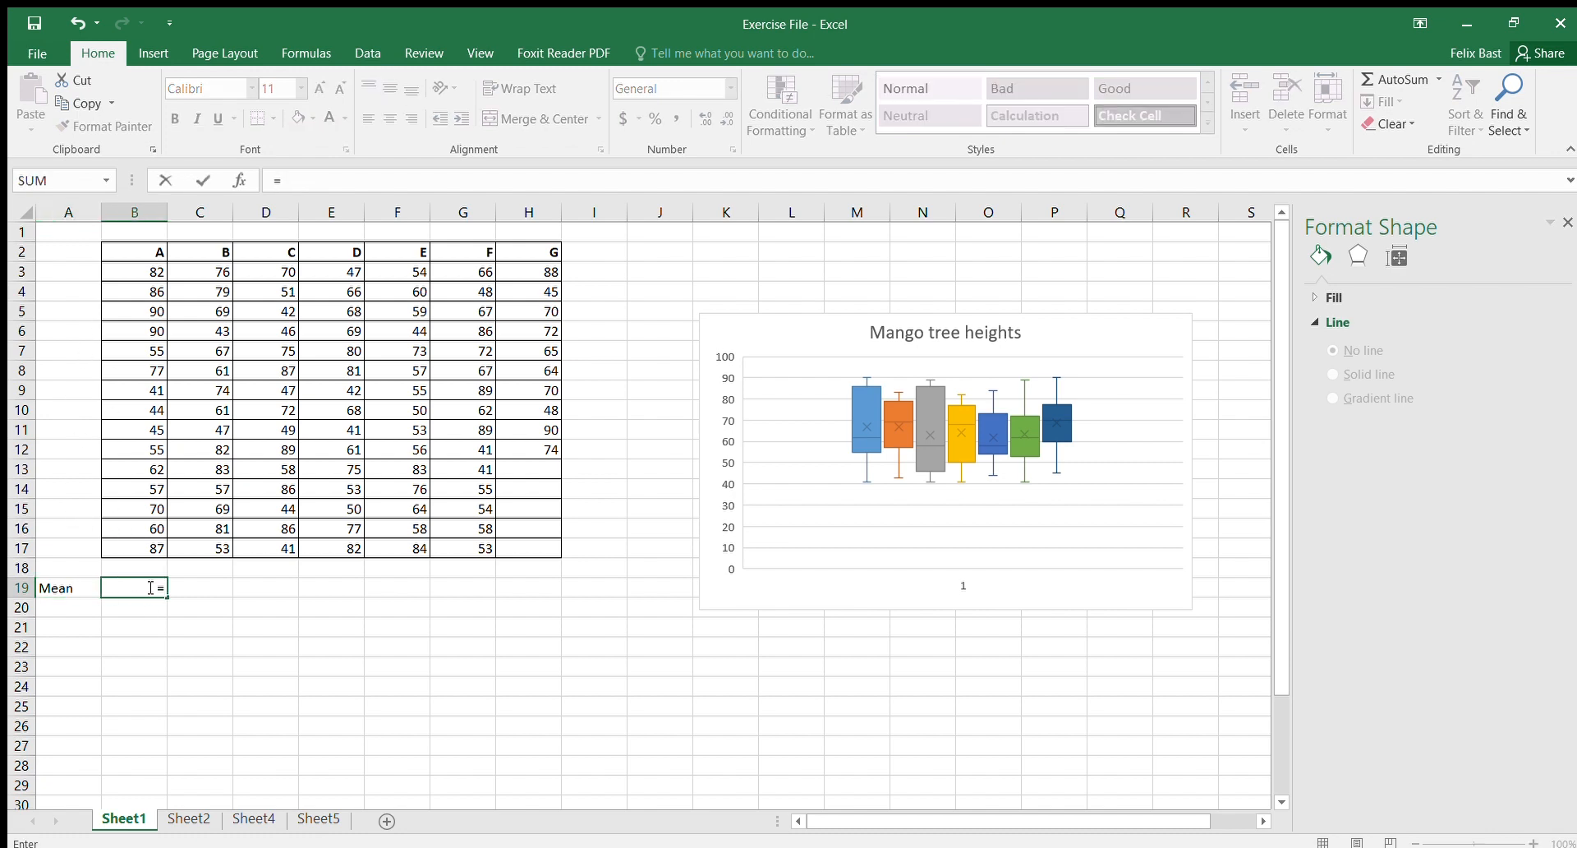
{"action": "type", "text": "Avera"}
{"action": "key", "text": "Tab"}
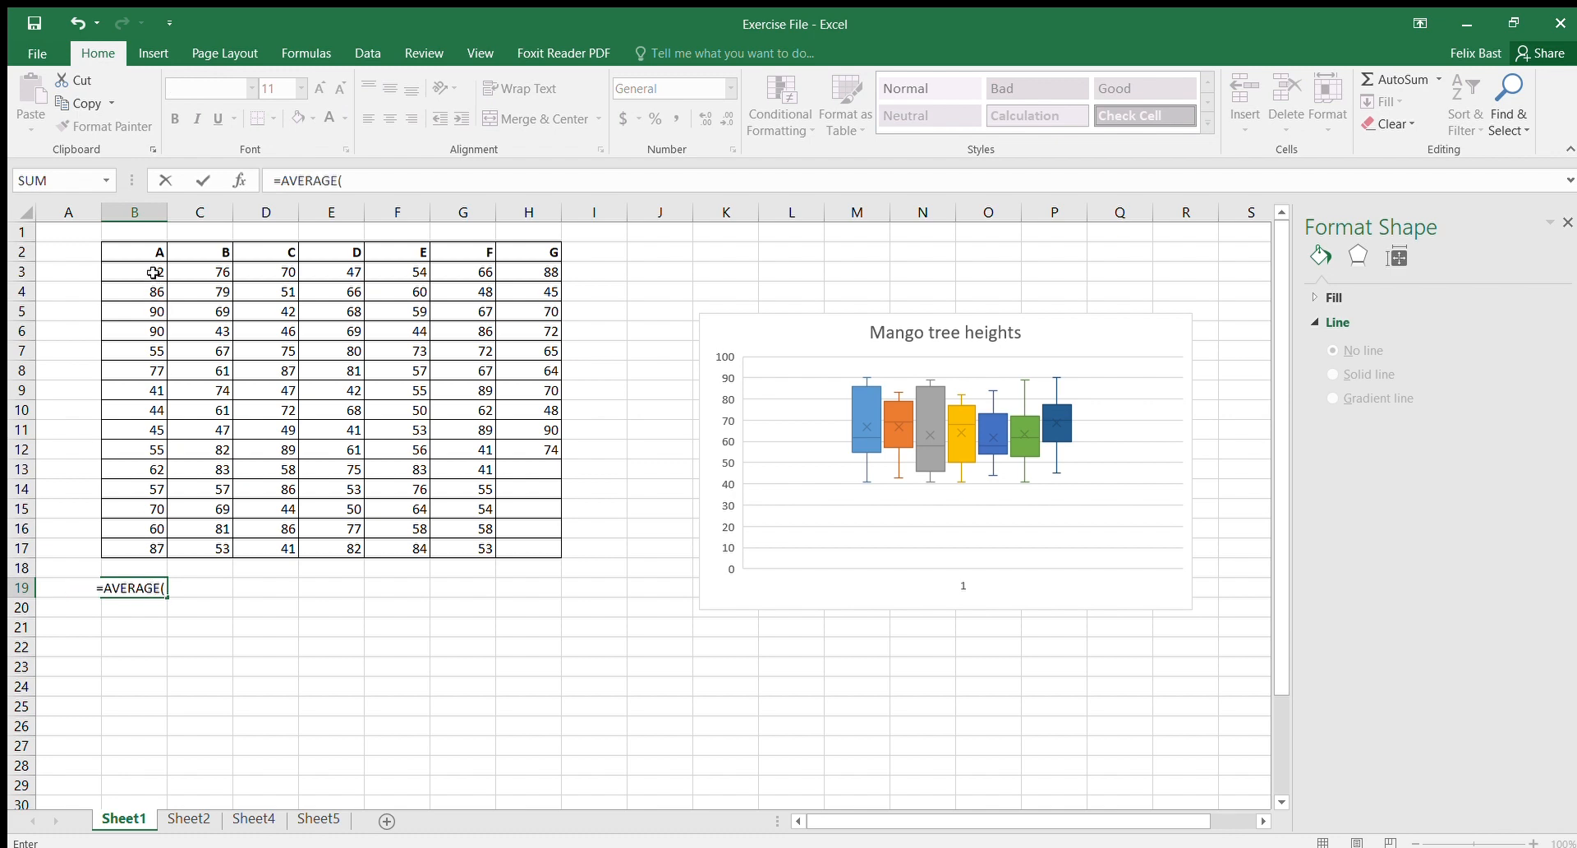
{"action": "left_click_drag", "start_coordinate": [153, 273], "coordinate": [151, 547]}
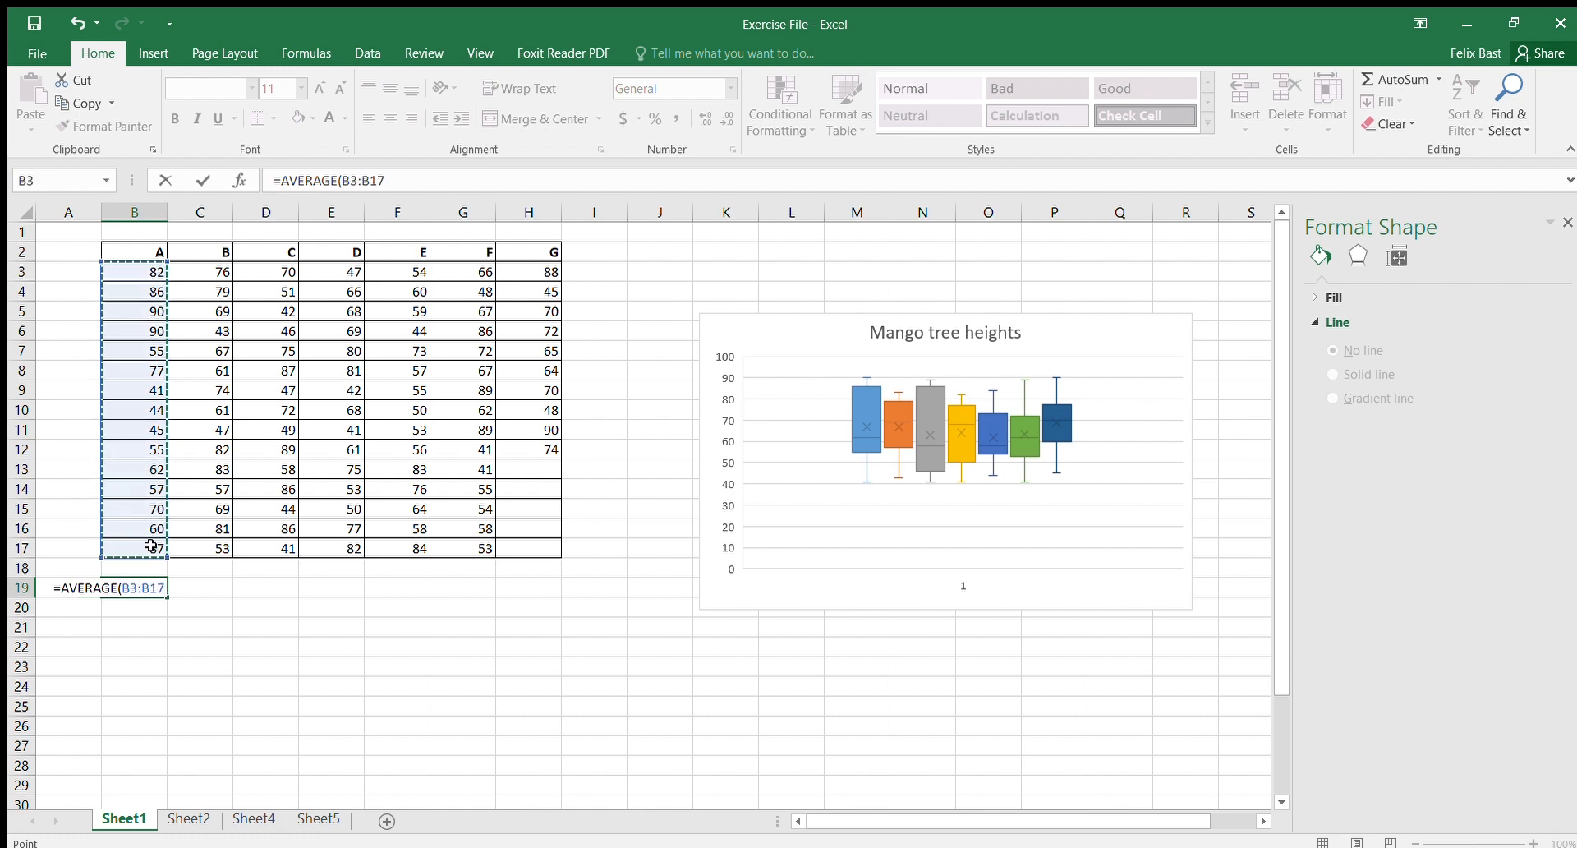
{"action": "key", "text": "Return"}
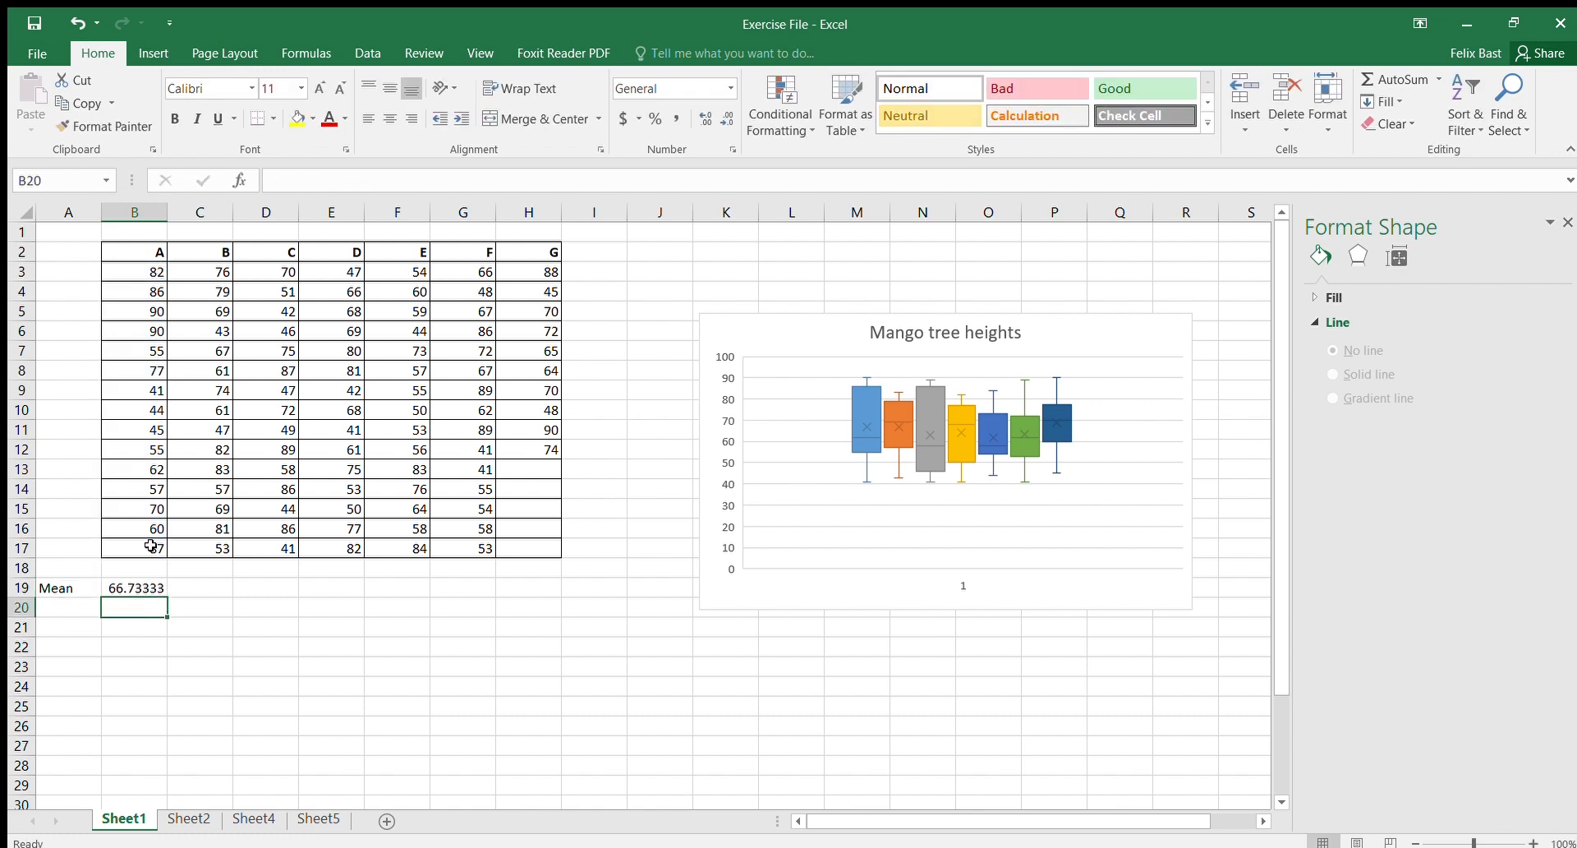
{"action": "left_click", "coordinate": [126, 587]}
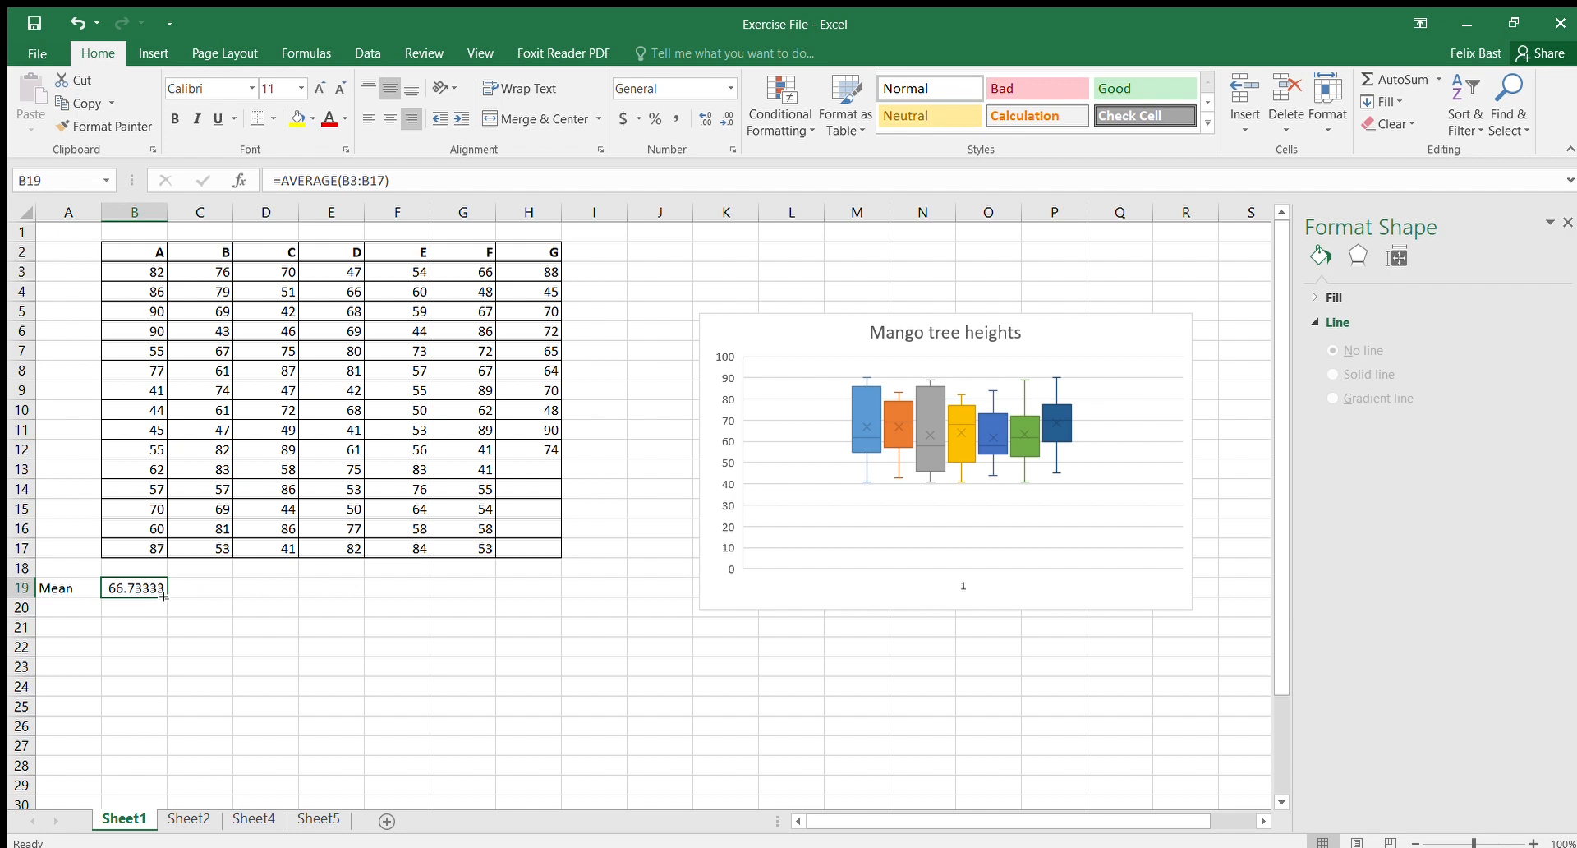
{"action": "left_click_drag", "start_coordinate": [164, 596], "coordinate": [541, 601]}
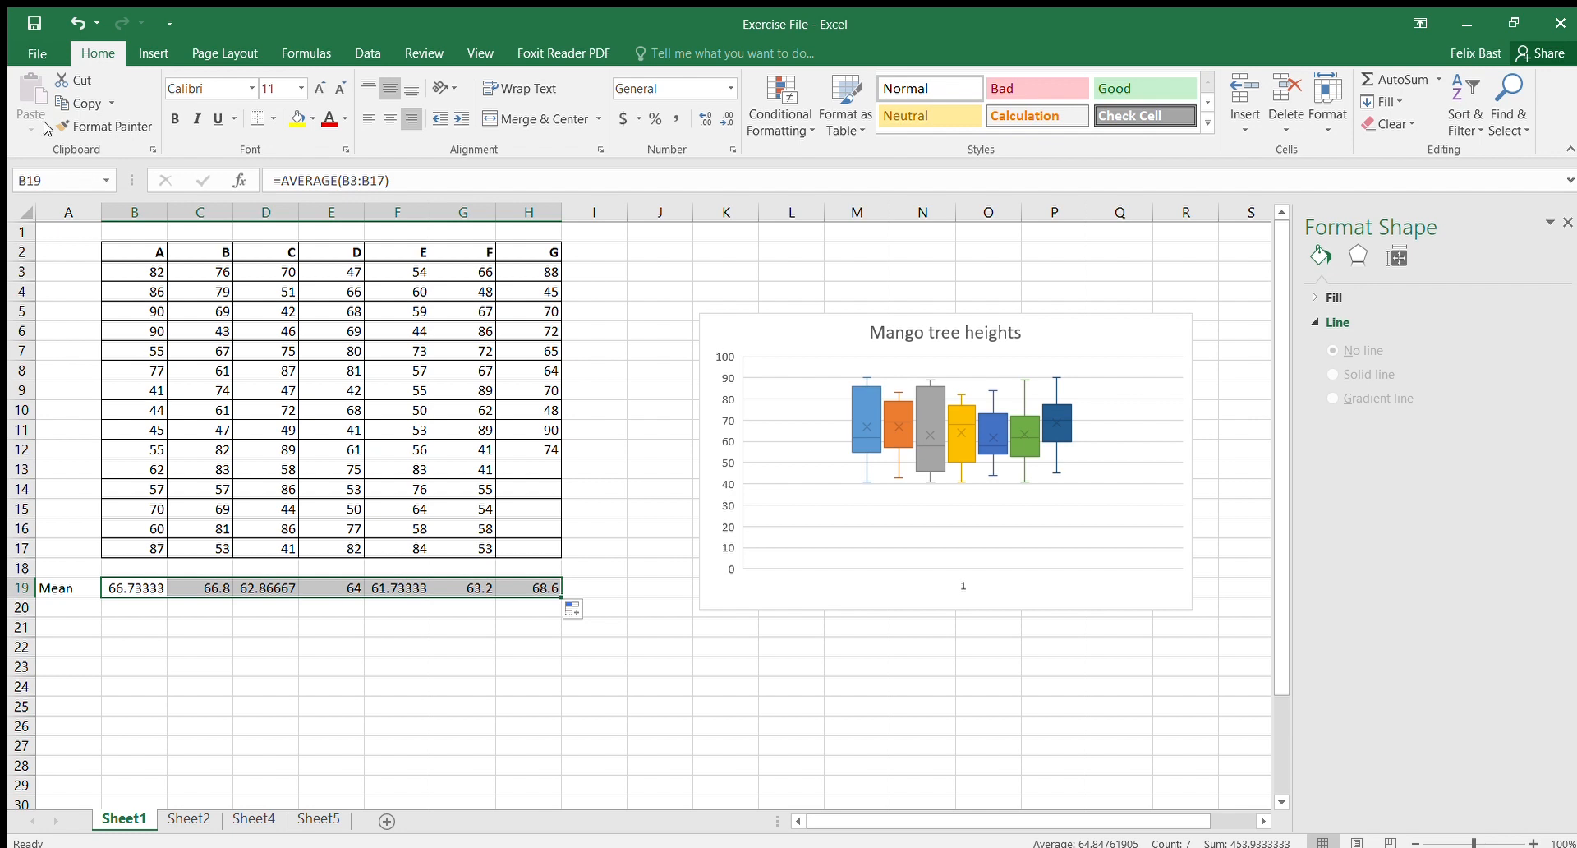
Step: Select the header row and the Mean row, insert a column chart of the means, and place it below the box chart
{"action": "left_click", "coordinate": [146, 254], "text": "shift"}
{"action": "left_click_drag", "start_coordinate": [174, 250], "coordinate": [230, 258]}
{"action": "left_click", "coordinate": [155, 253]}
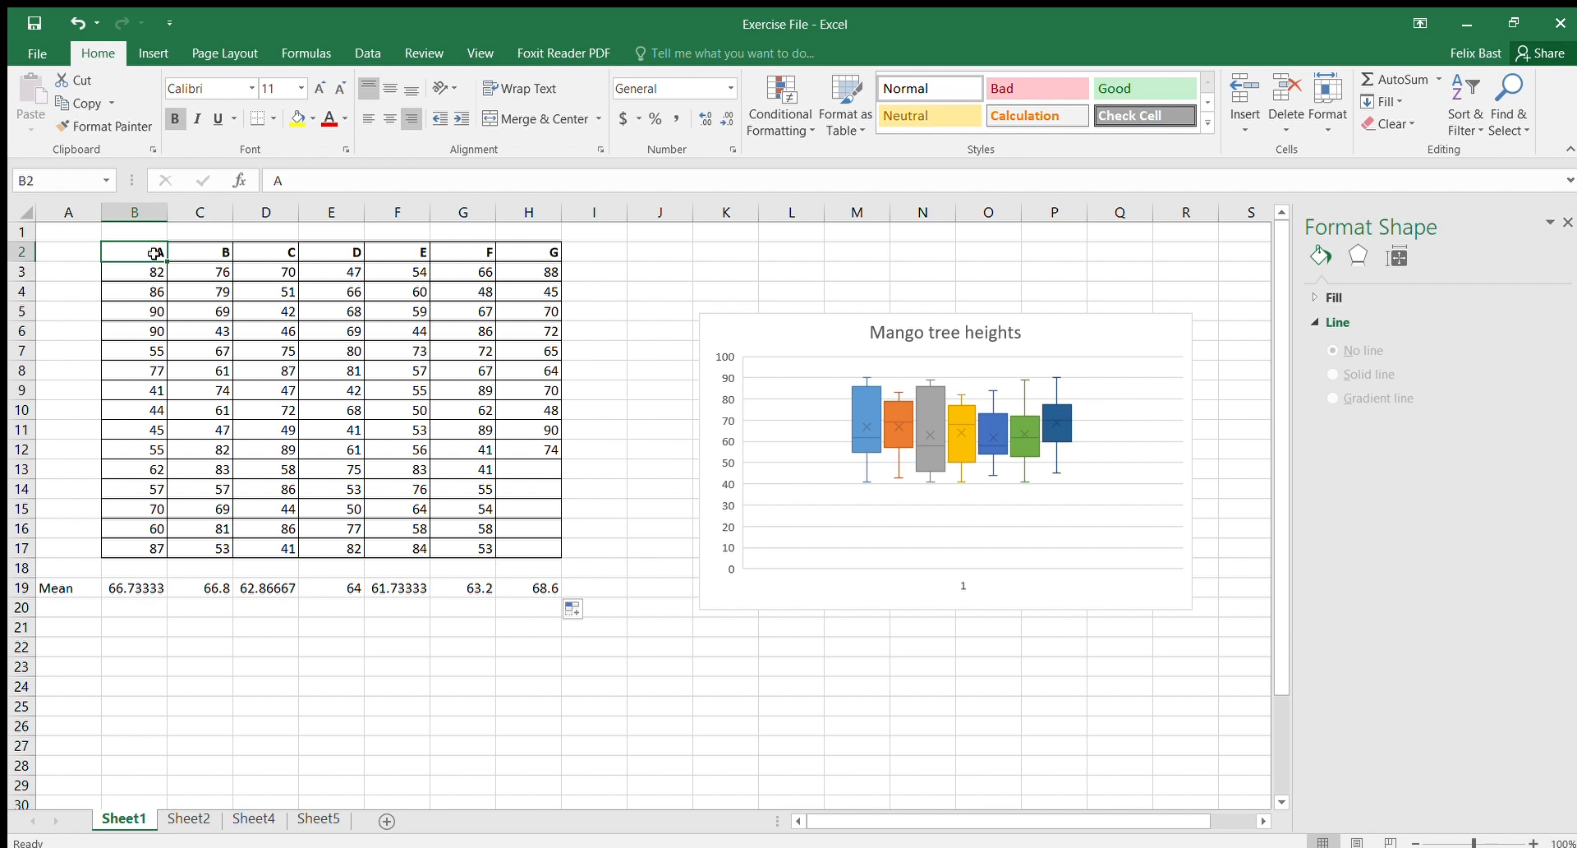
{"action": "left_click_drag", "start_coordinate": [154, 254], "coordinate": [525, 254]}
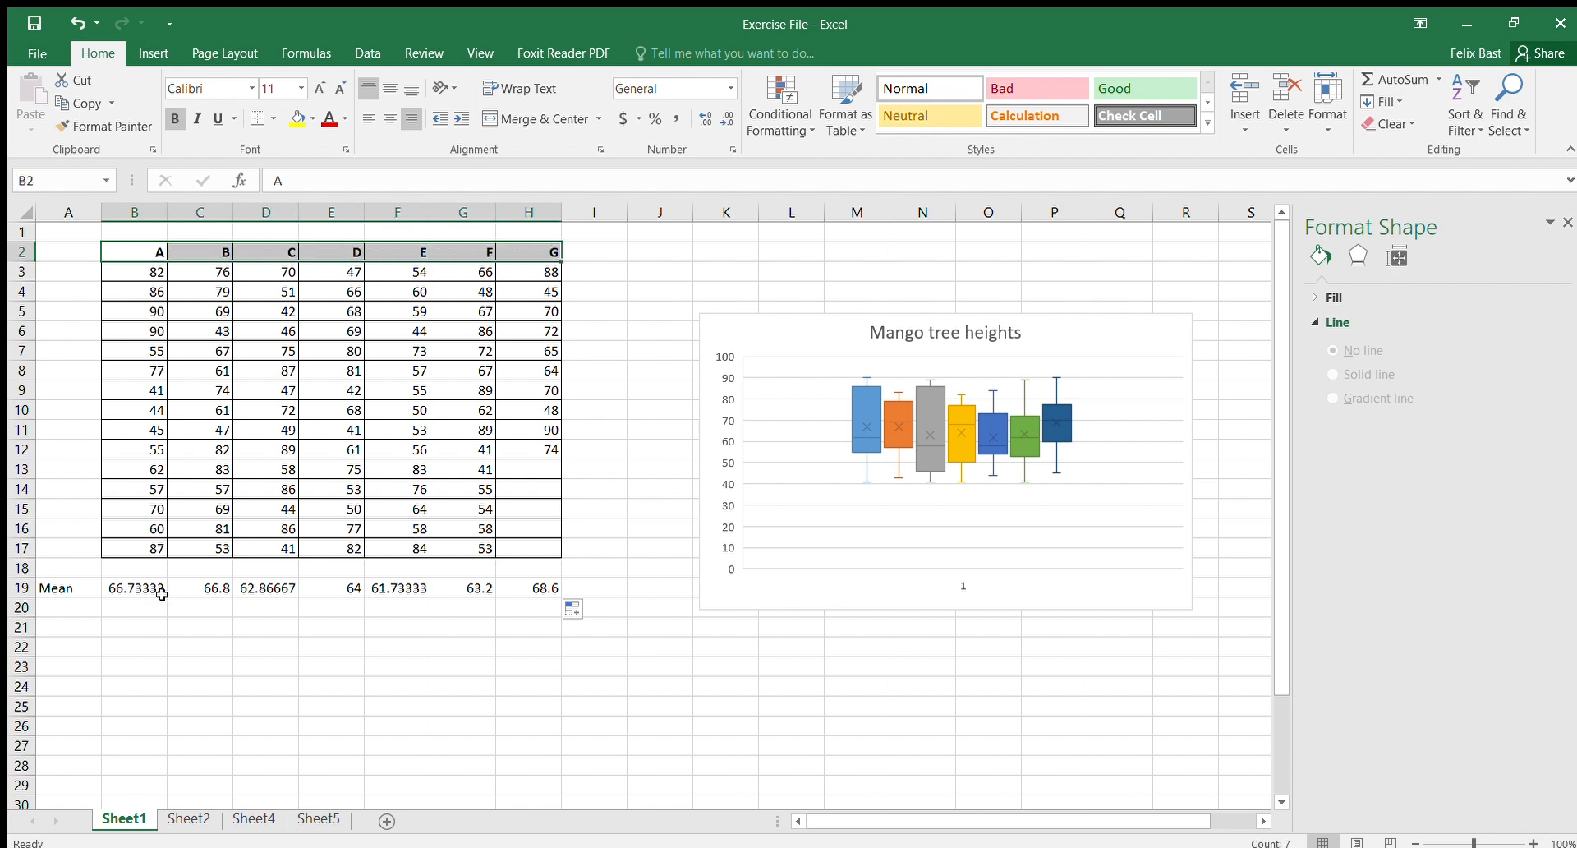
{"action": "left_click_drag", "start_coordinate": [144, 587], "coordinate": [532, 587]}
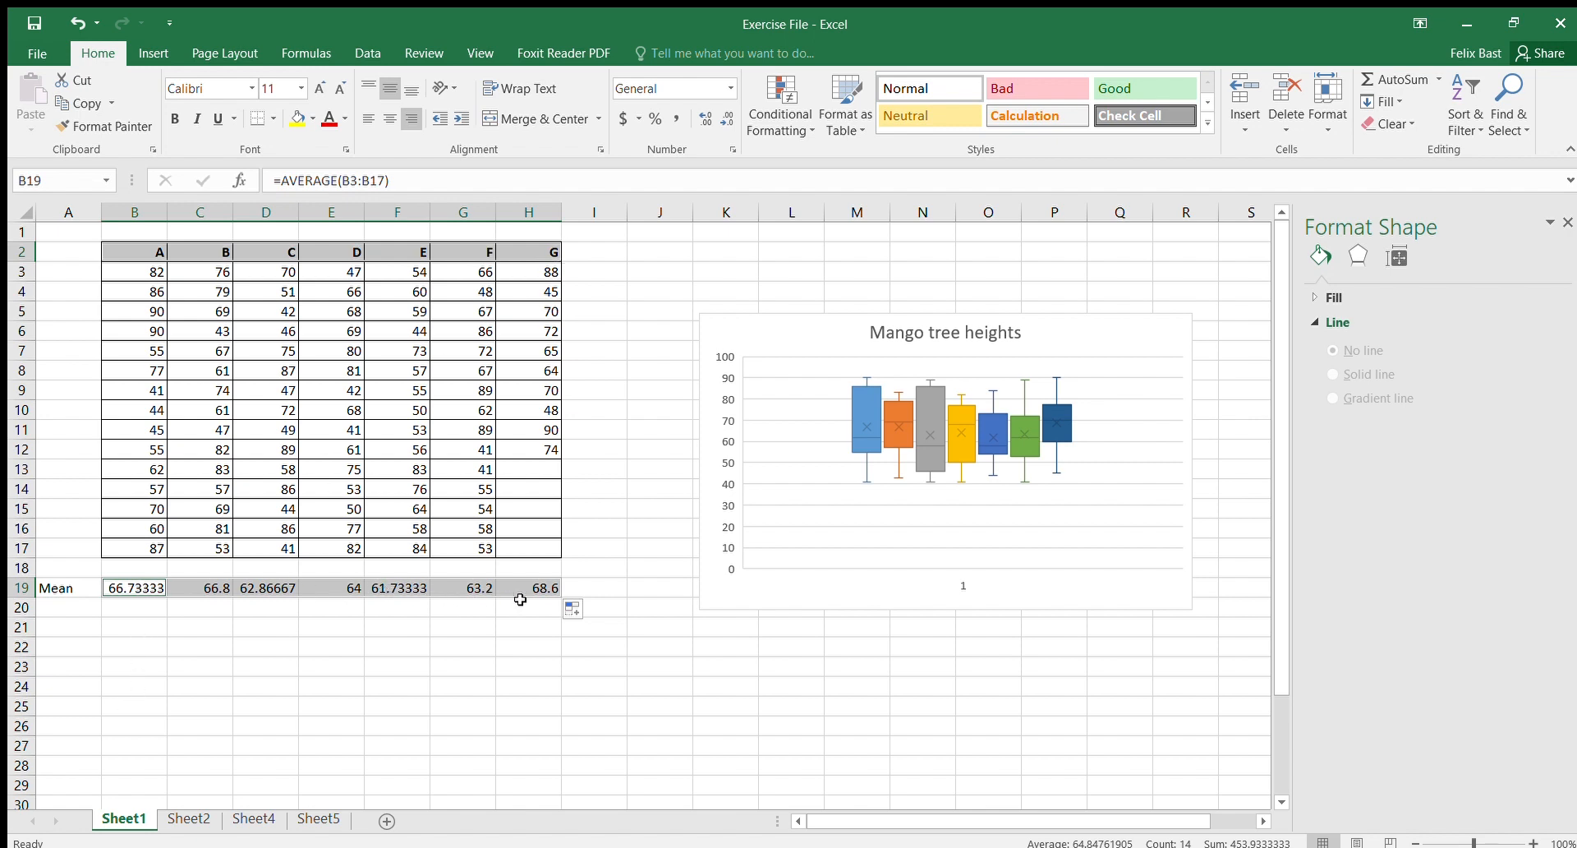
{"action": "left_click", "coordinate": [155, 51]}
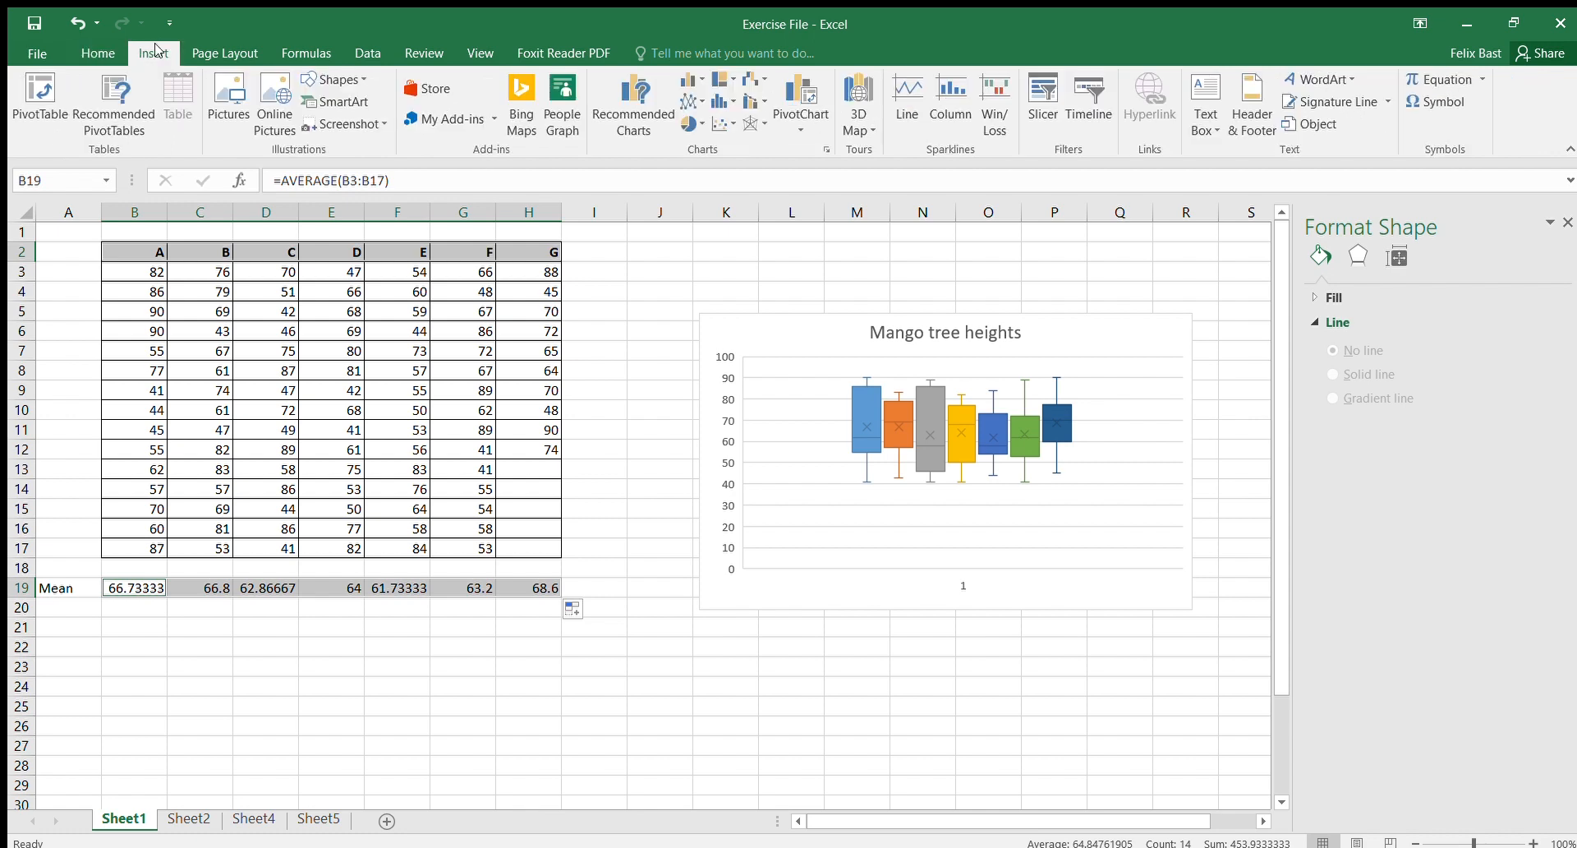
{"action": "left_click", "coordinate": [658, 90]}
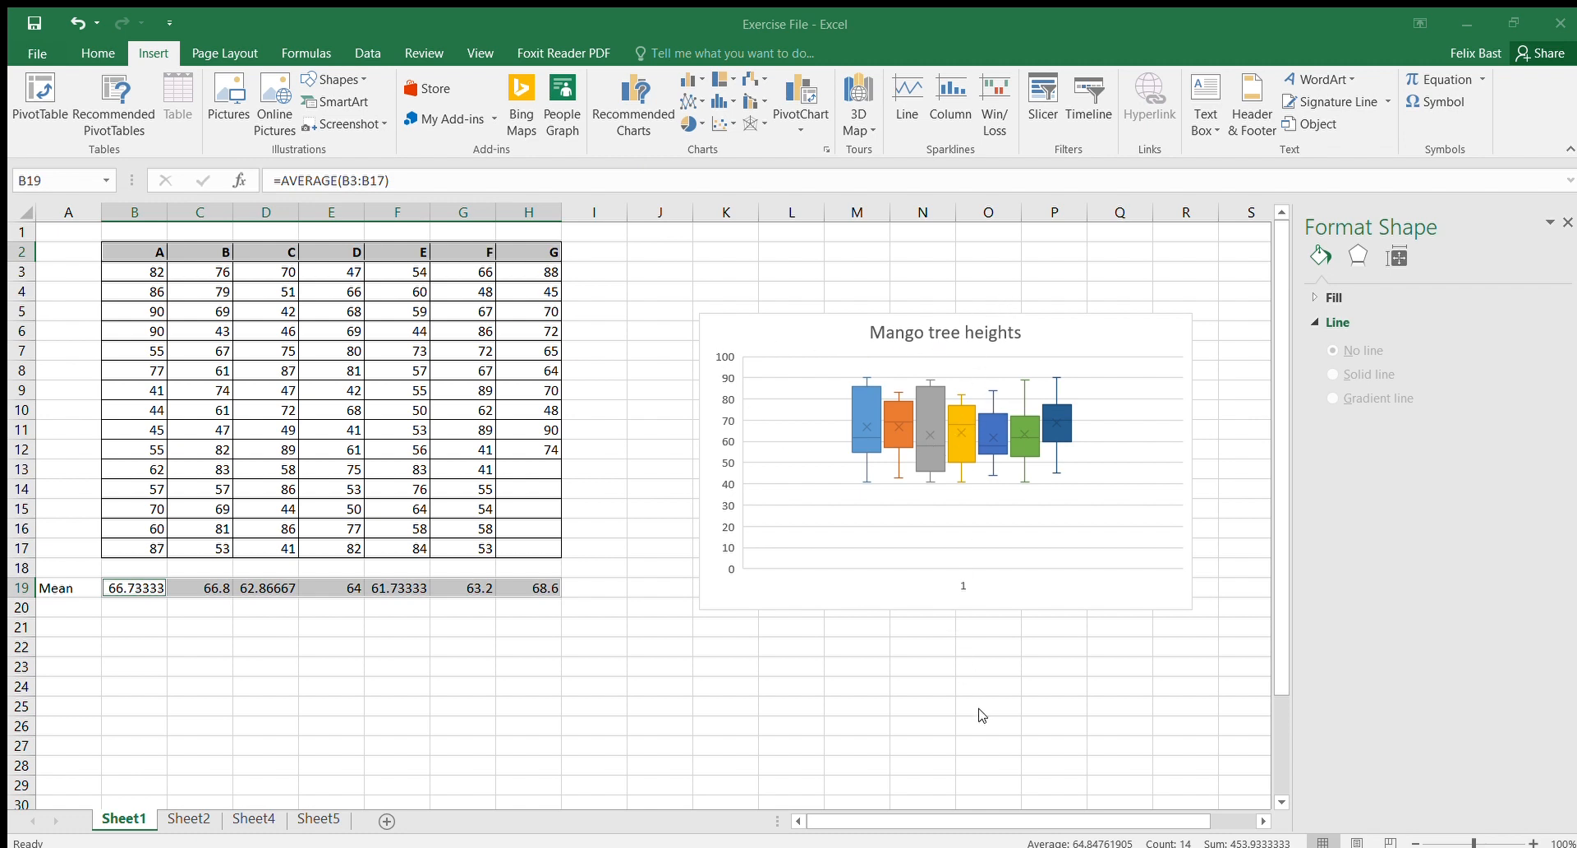
{"action": "key", "text": "alt+F1"}
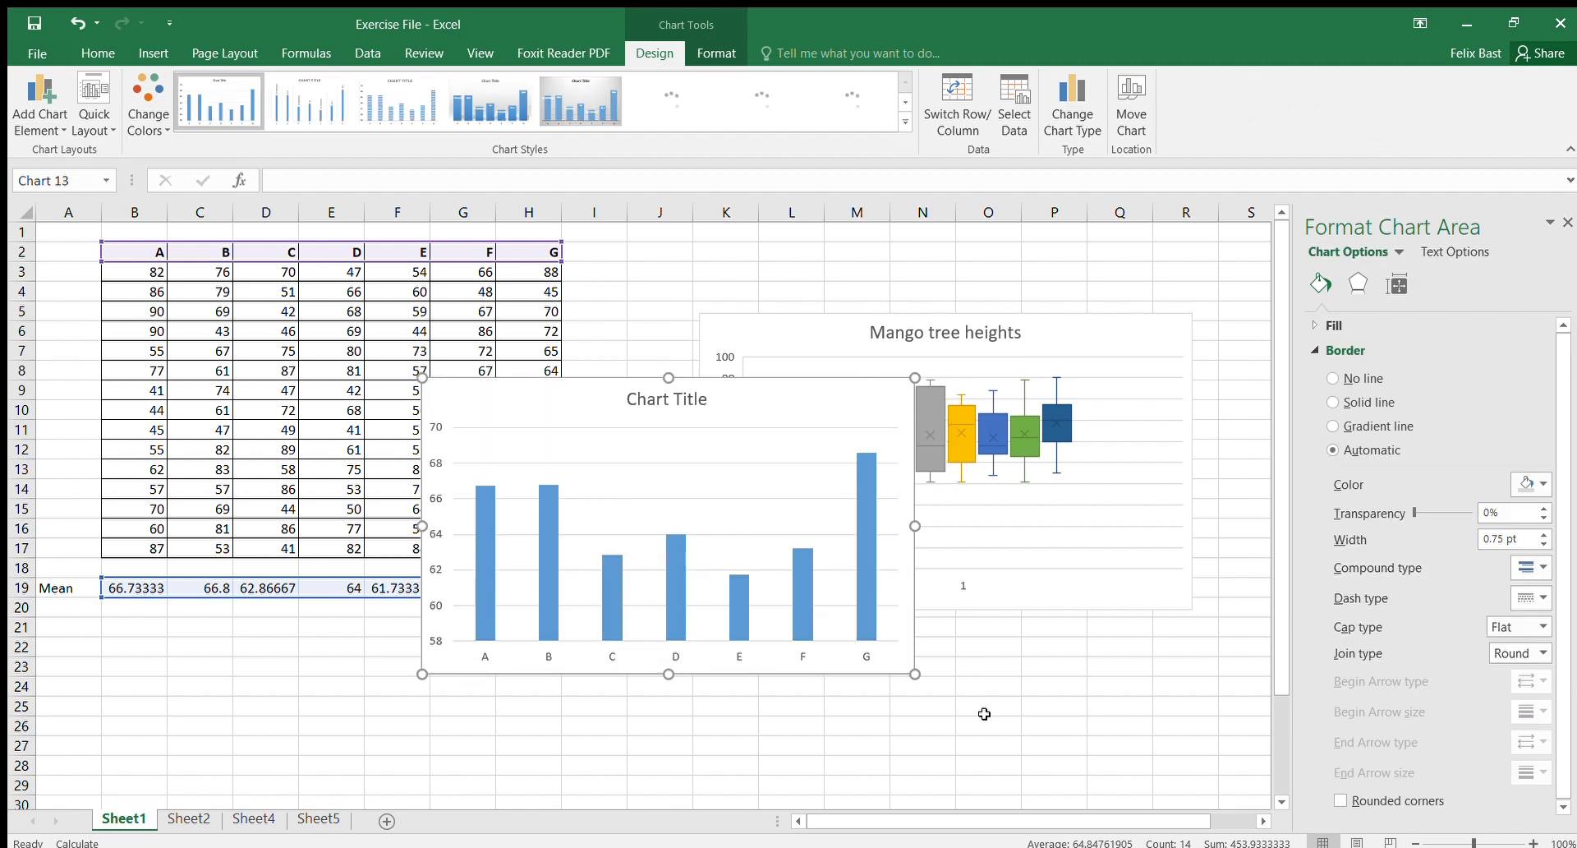
{"action": "left_click_drag", "start_coordinate": [772, 393], "coordinate": [1087, 441]}
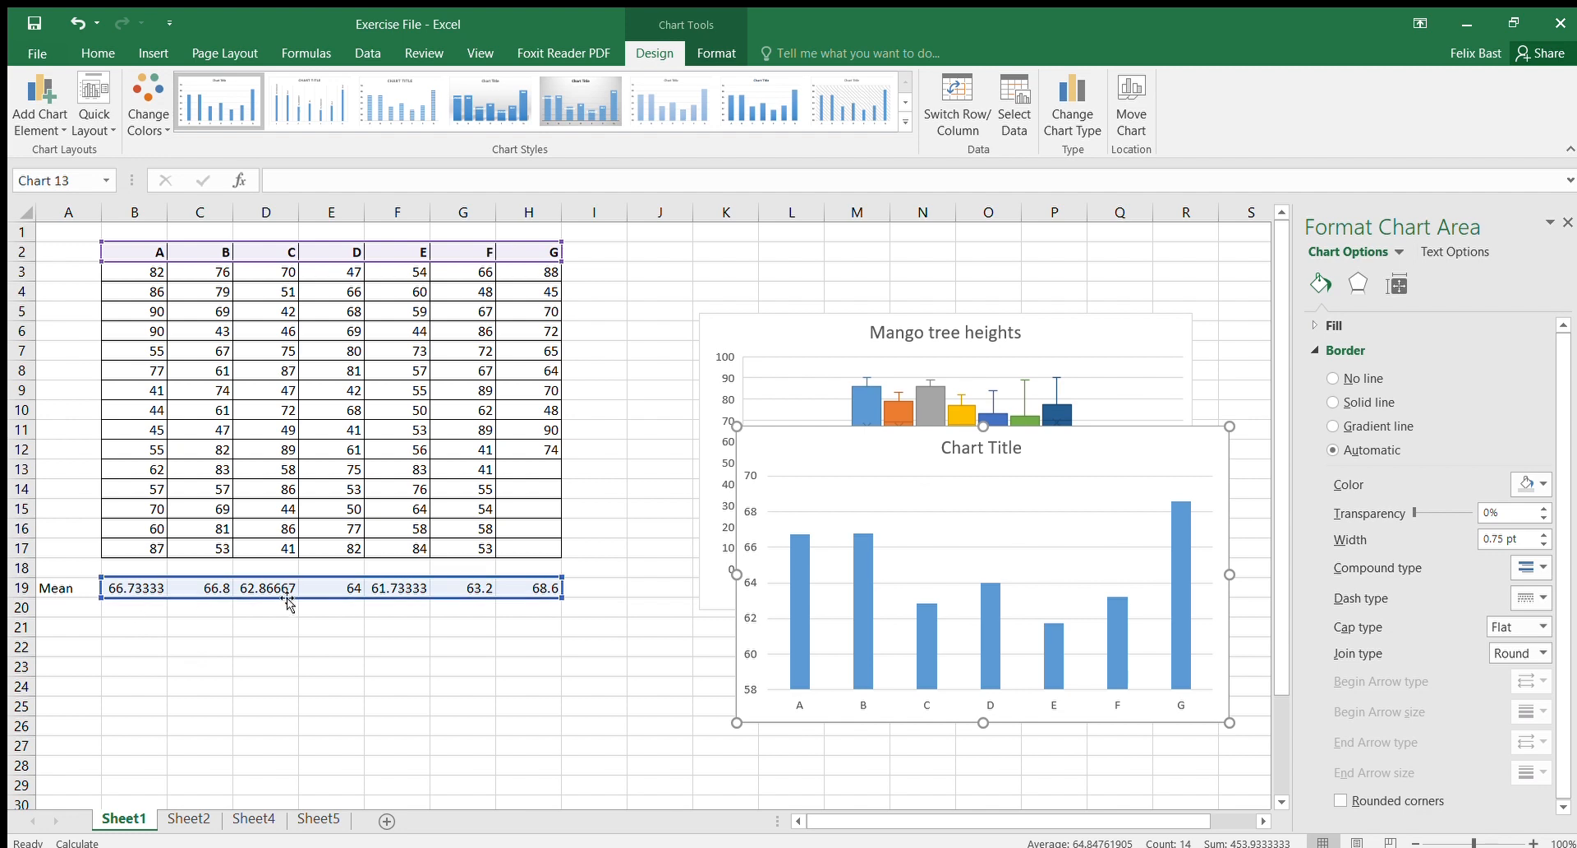
Step: Label cell A20 as SD
{"action": "left_click", "coordinate": [73, 610]}
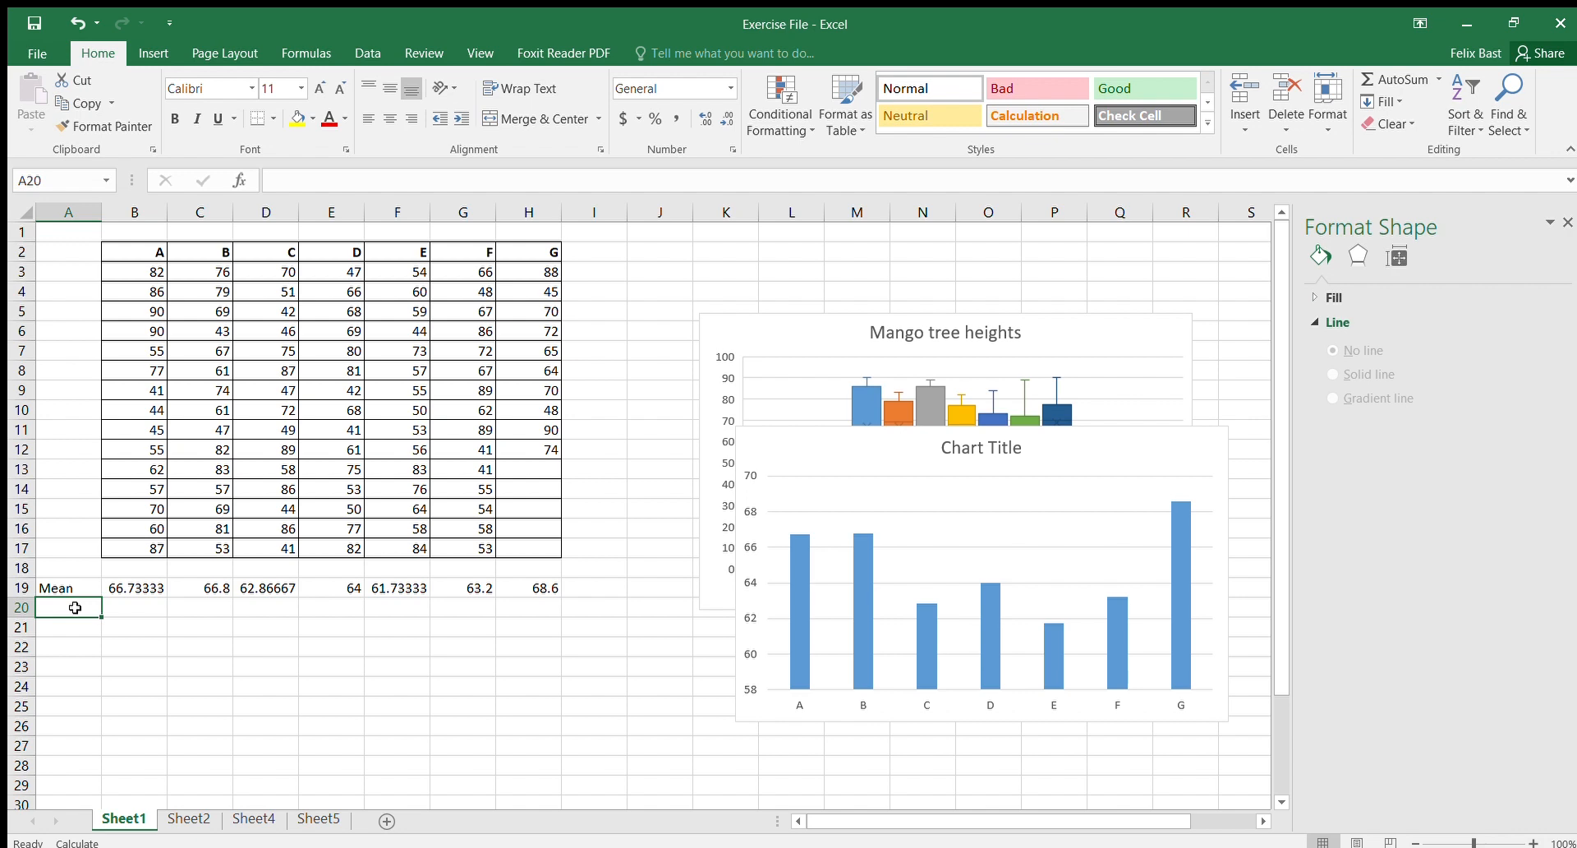
{"action": "type", "text": "S"}
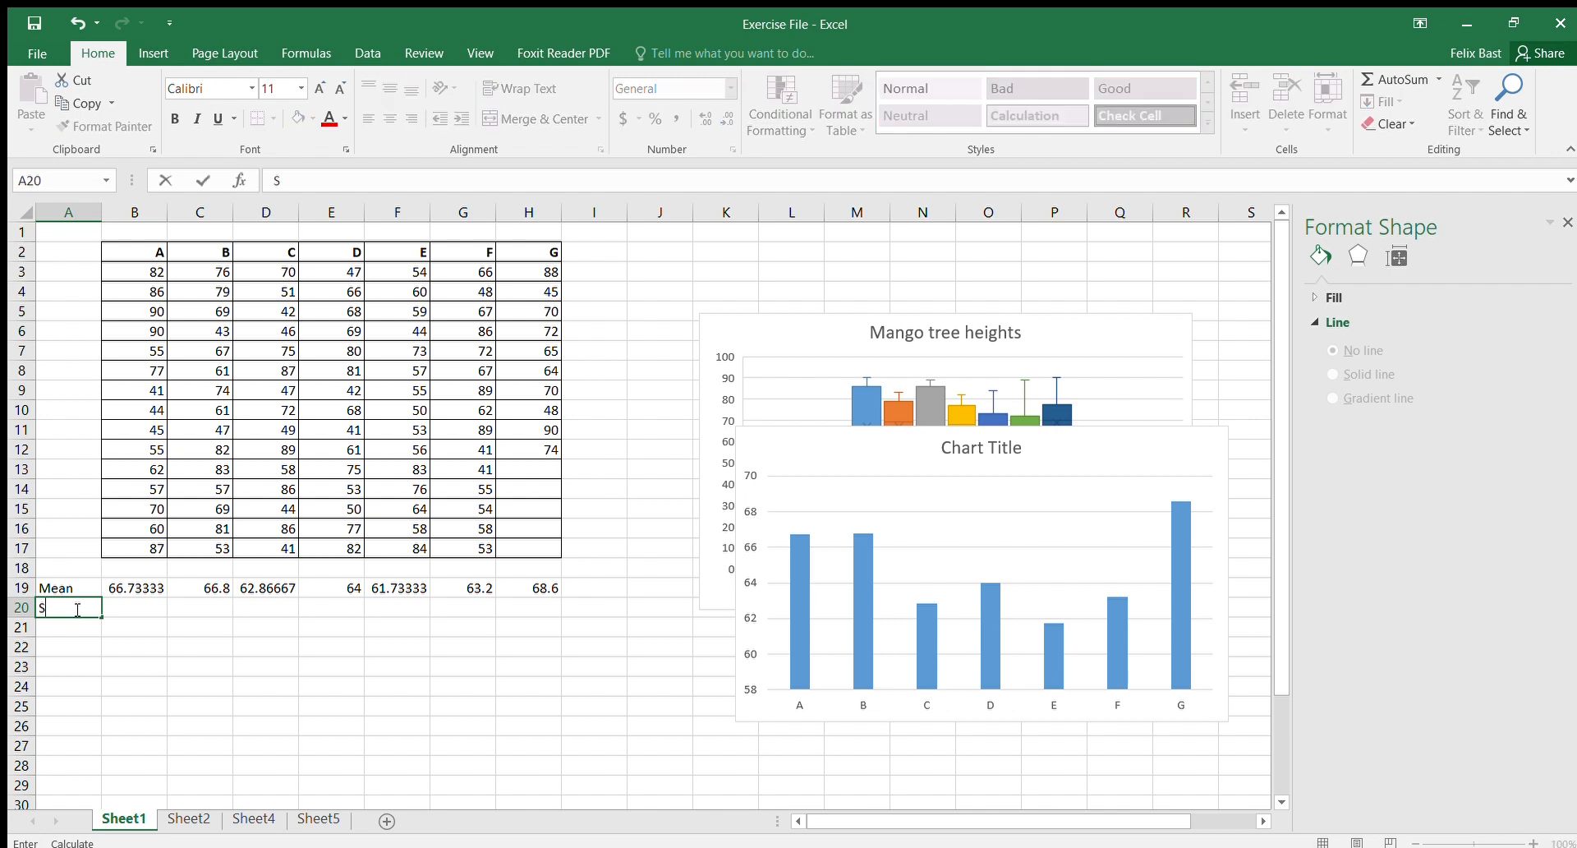
{"action": "type", "text": "D"}
Step: Enter the formula =STDEV.S(B3:B17) in B20 and fill it across to H20
{"action": "left_click", "coordinate": [127, 604]}
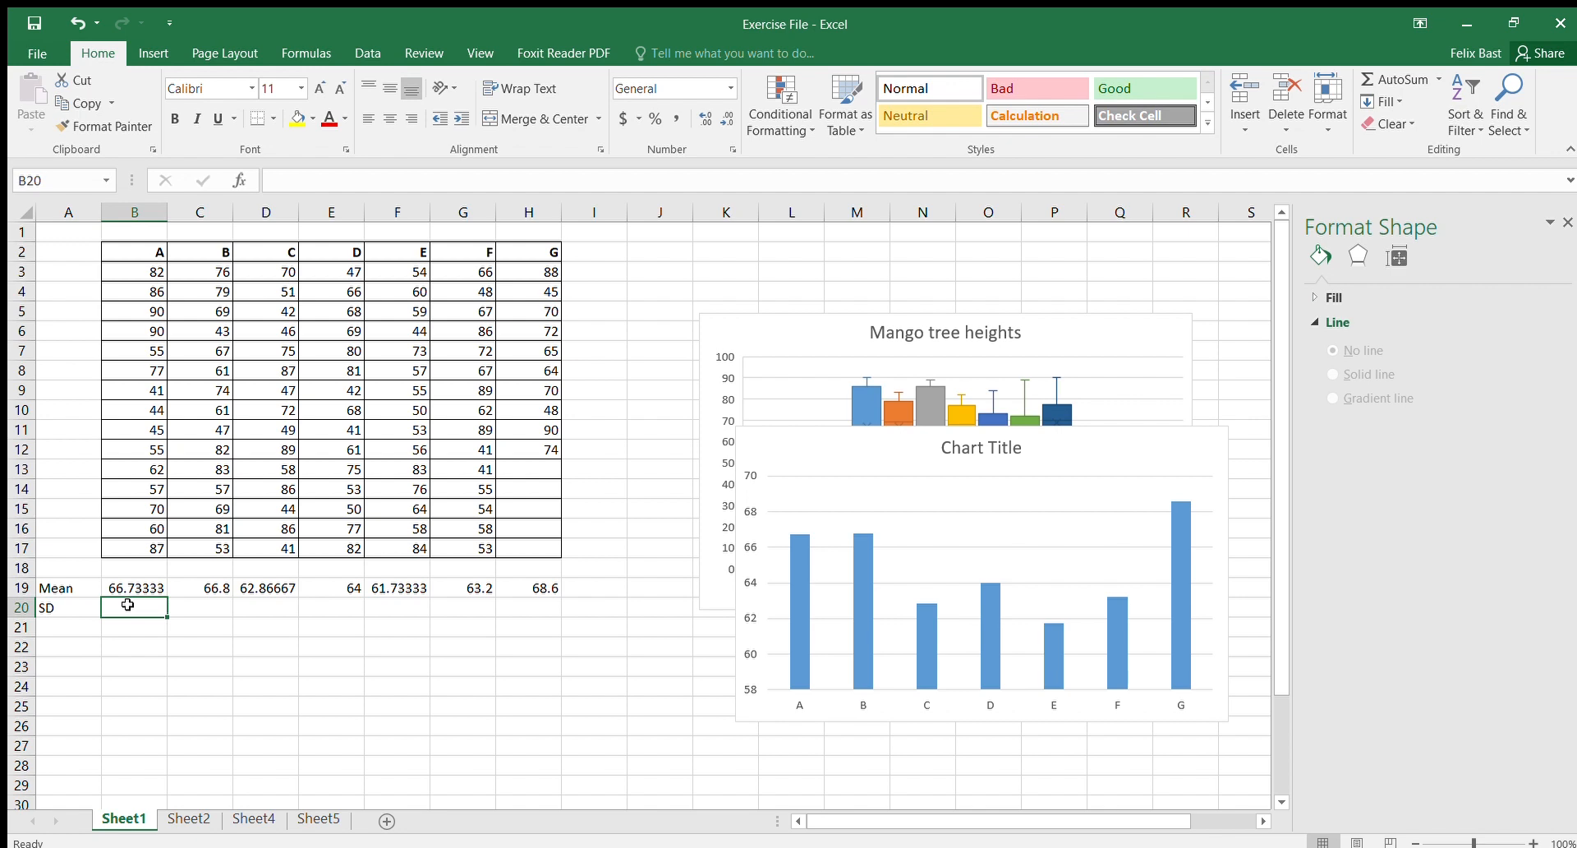
{"action": "type", "text": "=stdev"}
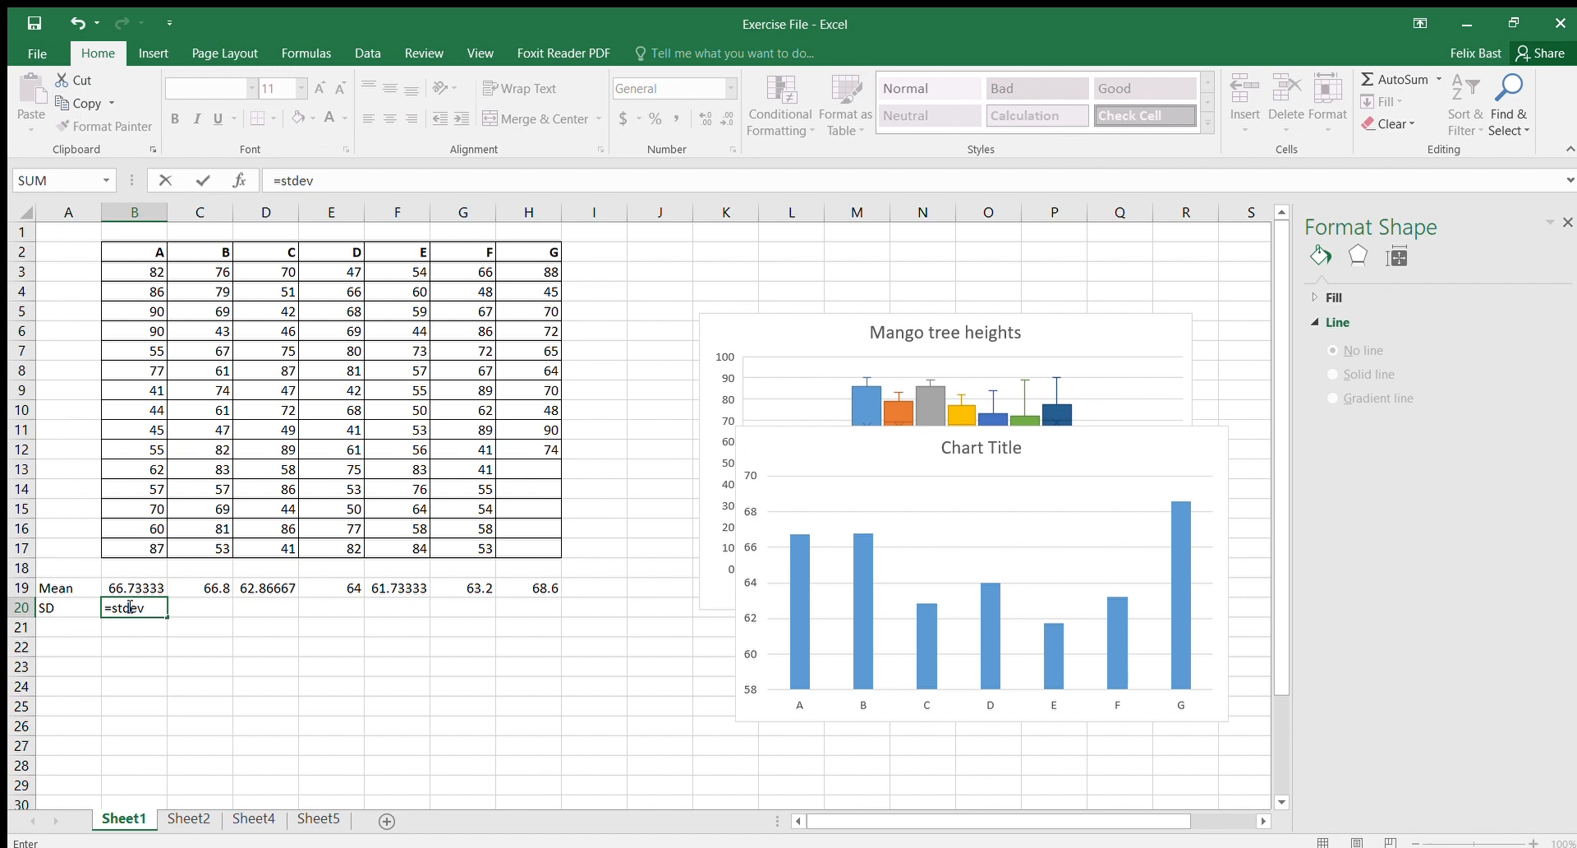
{"action": "double_click", "coordinate": [178, 644]}
{"action": "left_click_drag", "start_coordinate": [146, 271], "coordinate": [145, 544]}
{"action": "key", "text": "Return"}
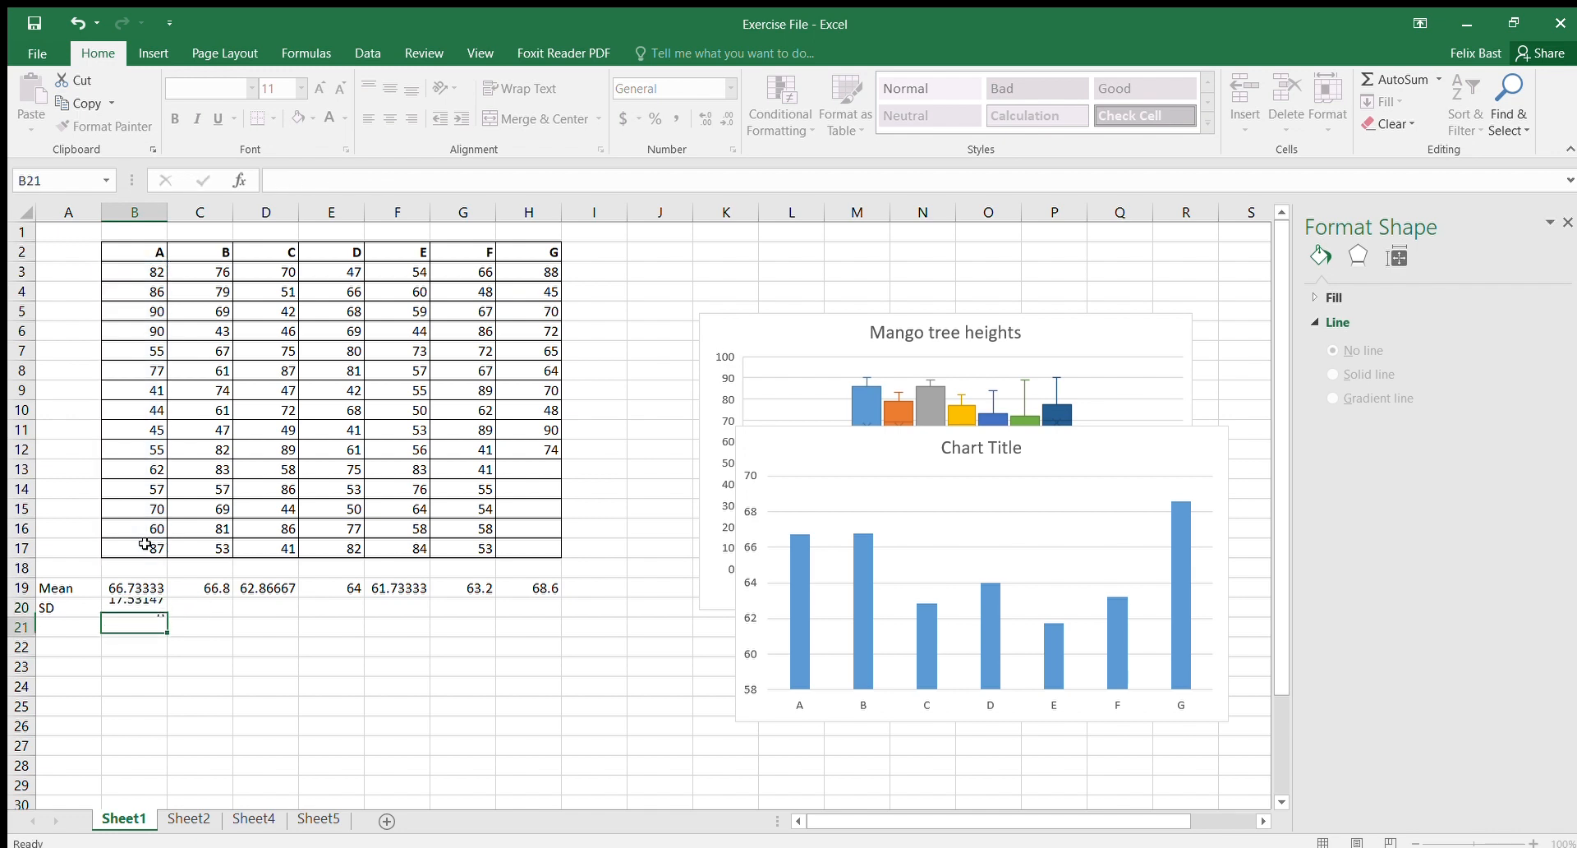
{"action": "left_click", "coordinate": [144, 607]}
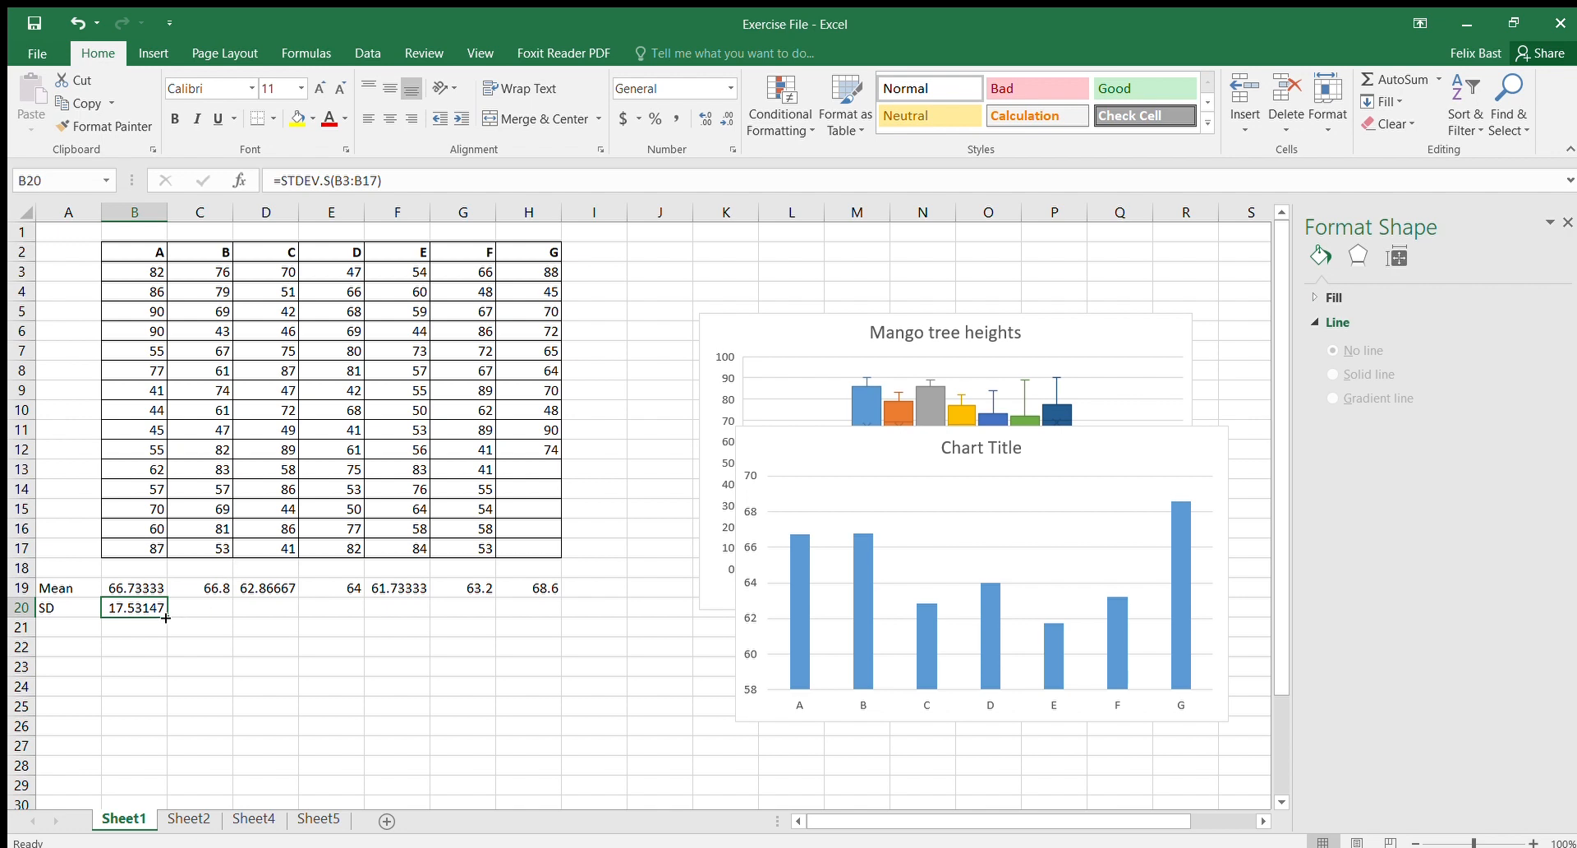
{"action": "left_click_drag", "start_coordinate": [166, 618], "coordinate": [553, 588]}
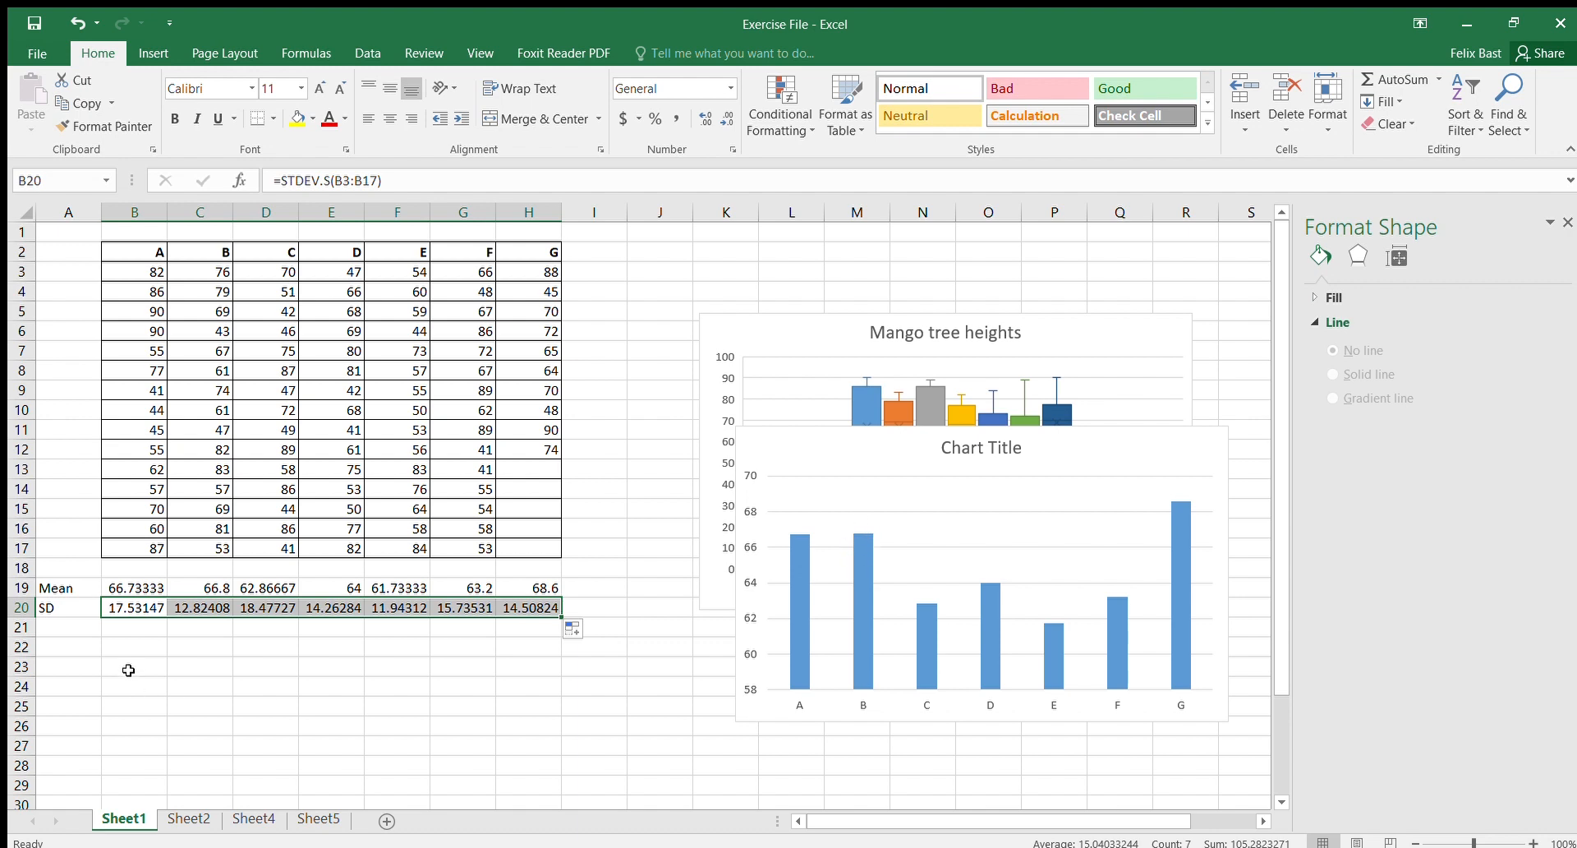
Step: Add error bars to the column chart of means and open their formatting options
{"action": "left_click", "coordinate": [271, 645]}
{"action": "left_click", "coordinate": [844, 538]}
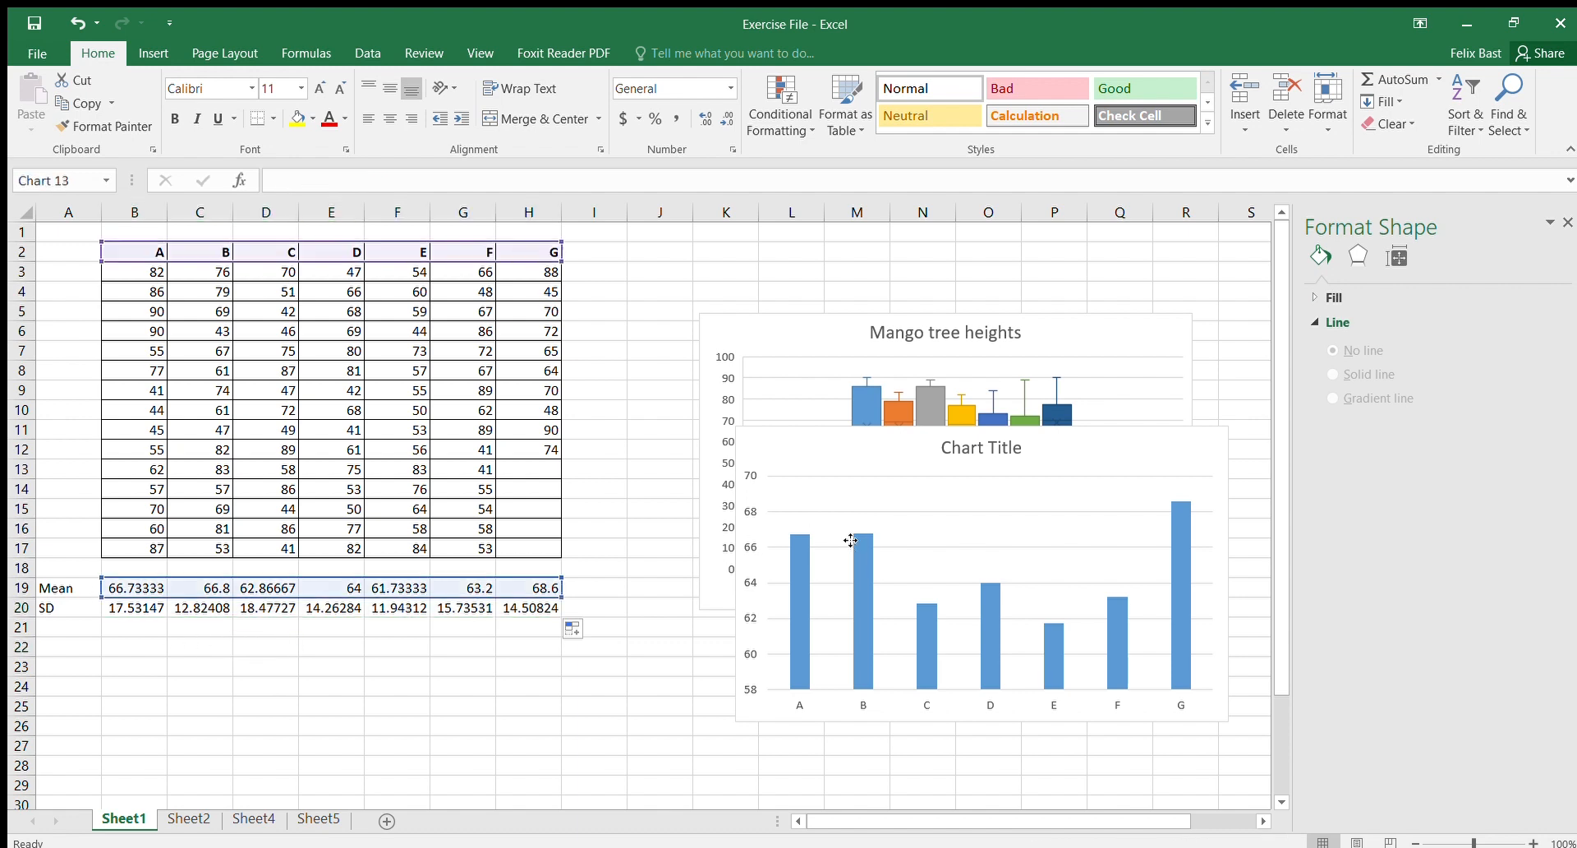
{"action": "left_click", "coordinate": [808, 438]}
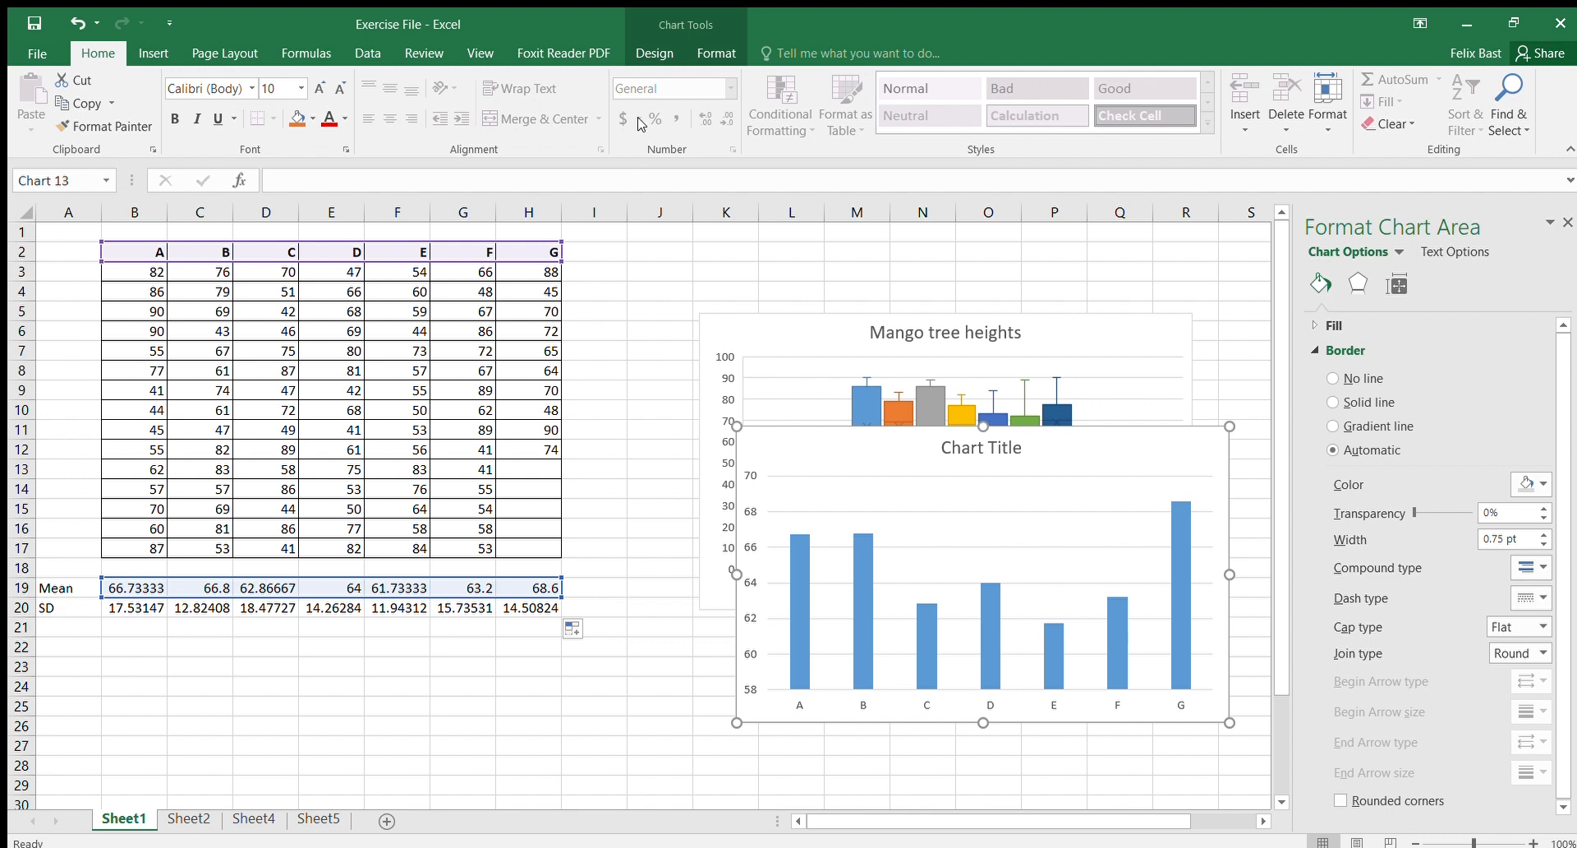
{"action": "left_click", "coordinate": [647, 54]}
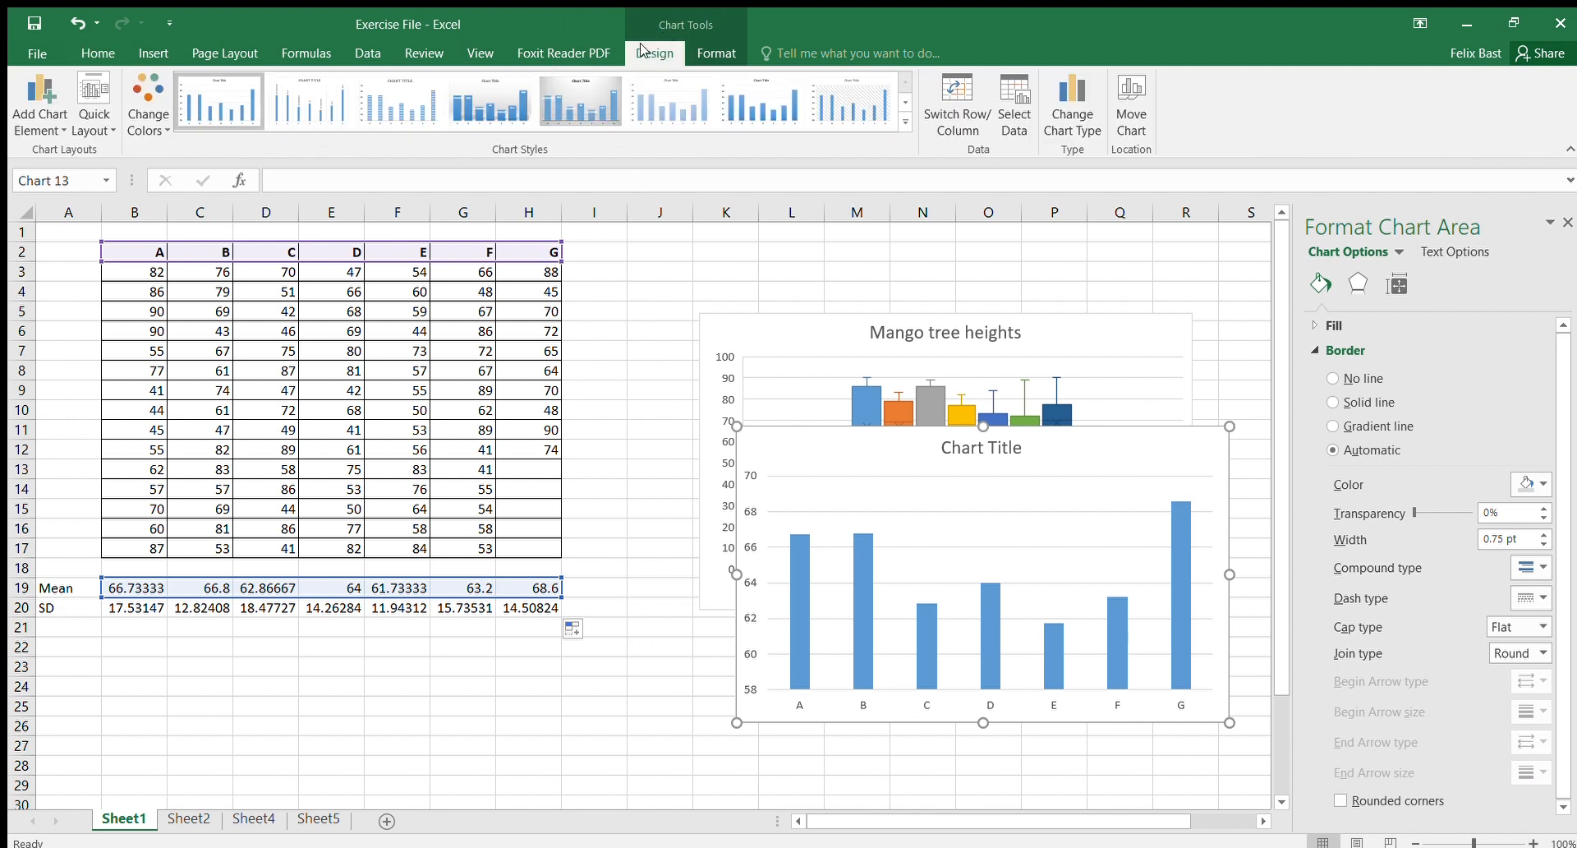
{"action": "left_click", "coordinate": [41, 122]}
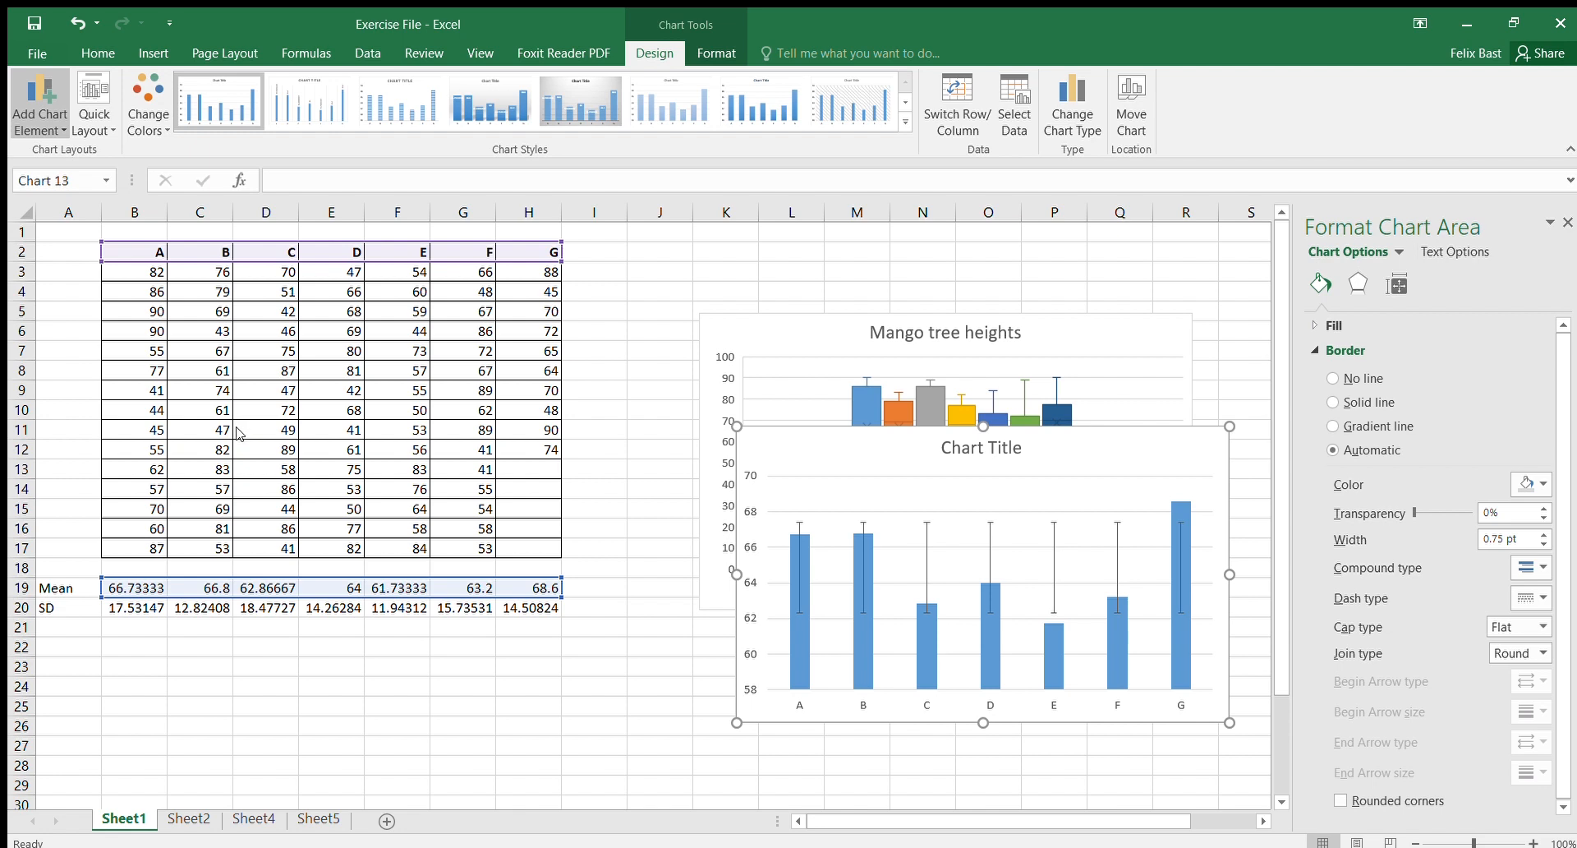
{"action": "left_click", "coordinate": [229, 450]}
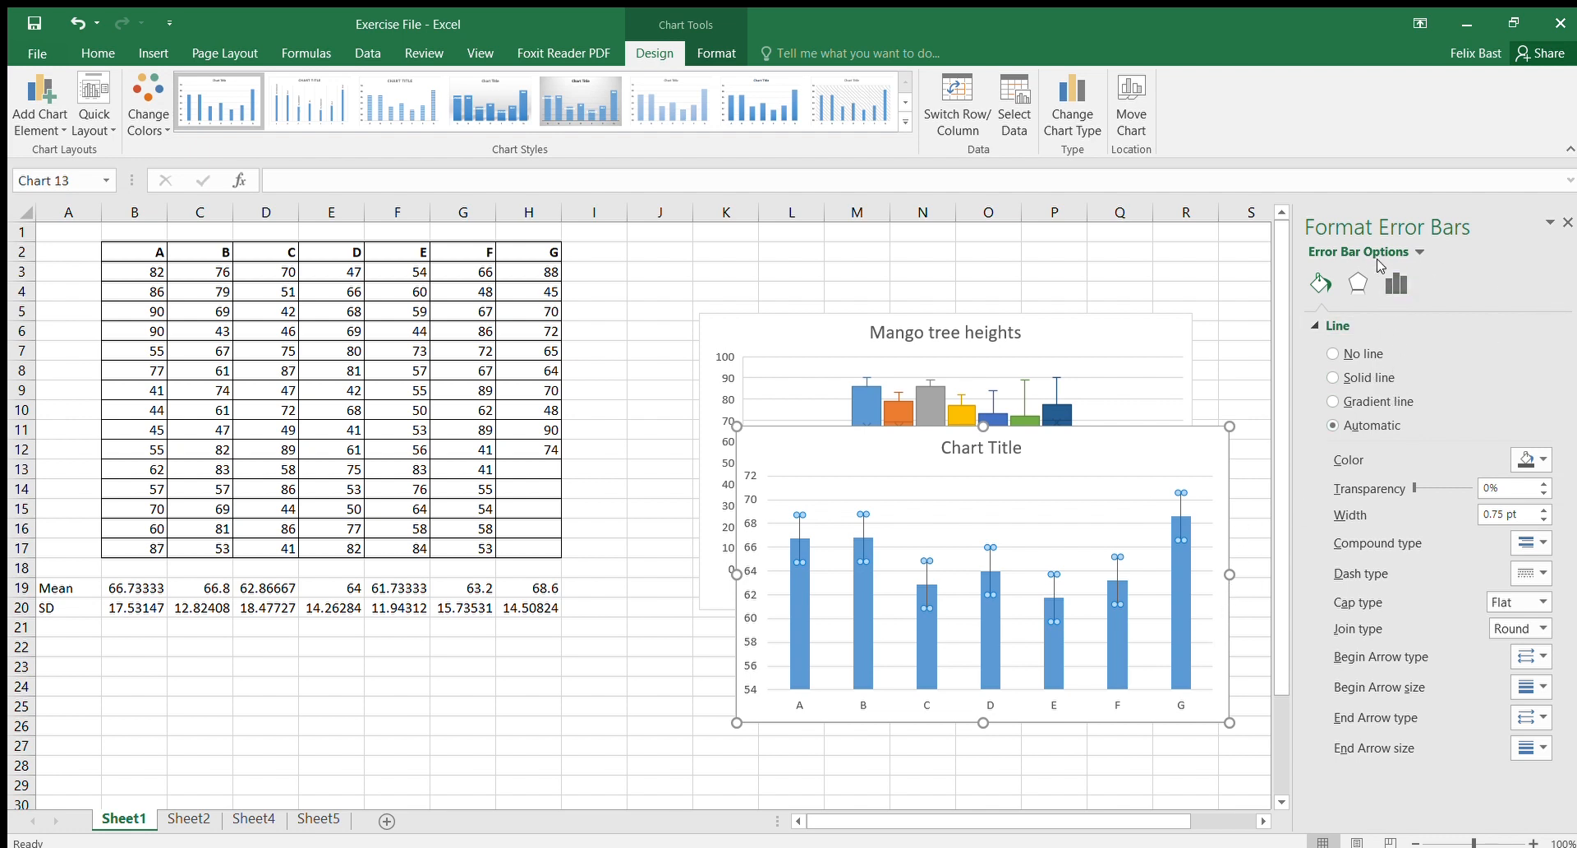
Step: Set custom error bar values using the SD range B20:H20 for both positive and negative errors
{"action": "left_click", "coordinate": [1359, 283]}
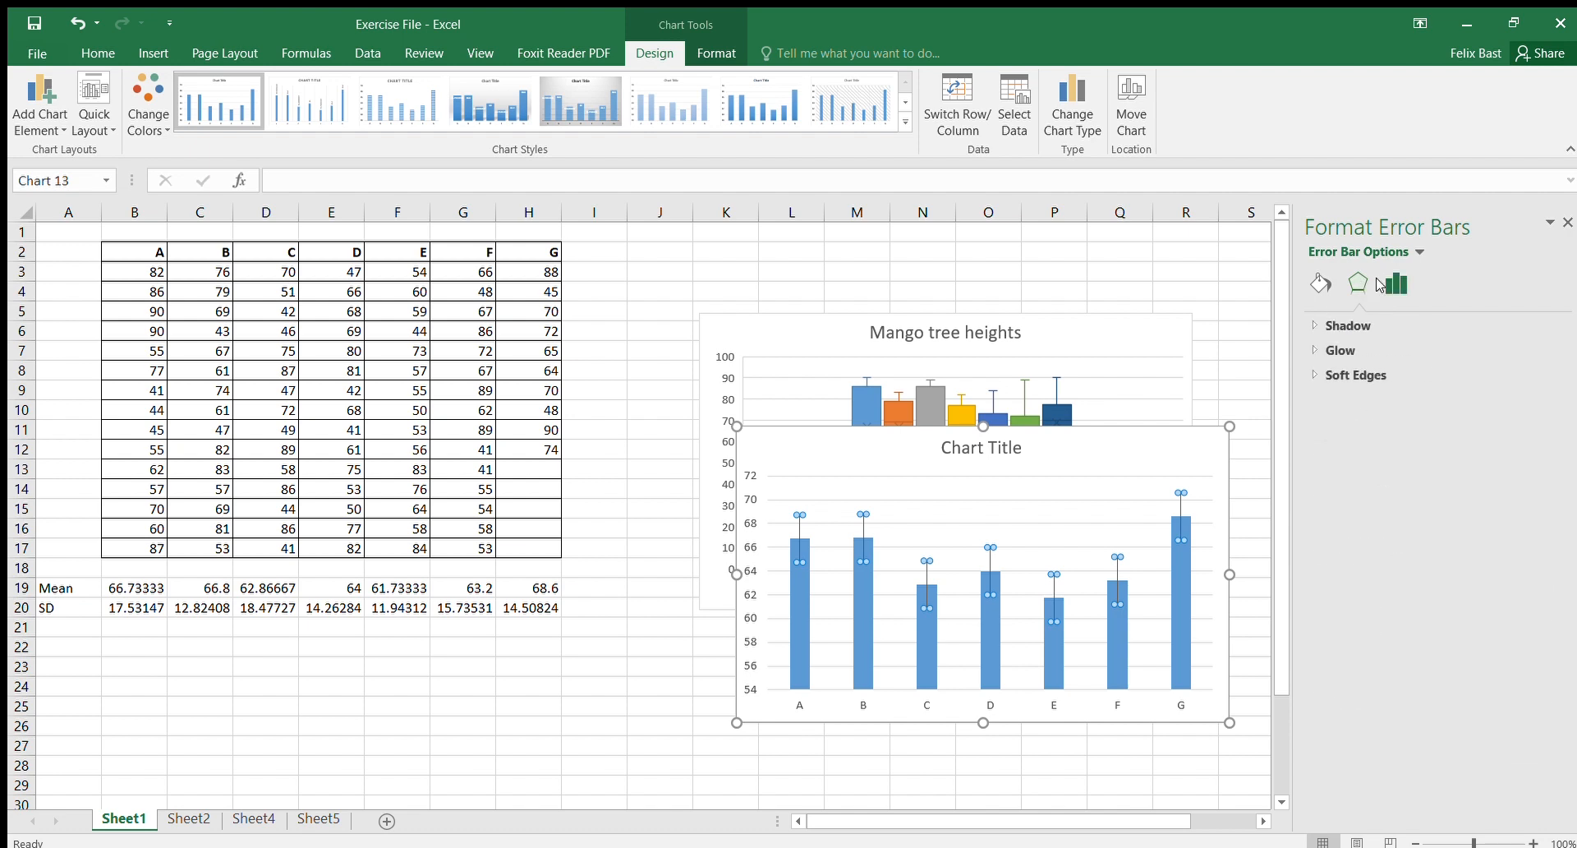
{"action": "left_click", "coordinate": [1394, 284]}
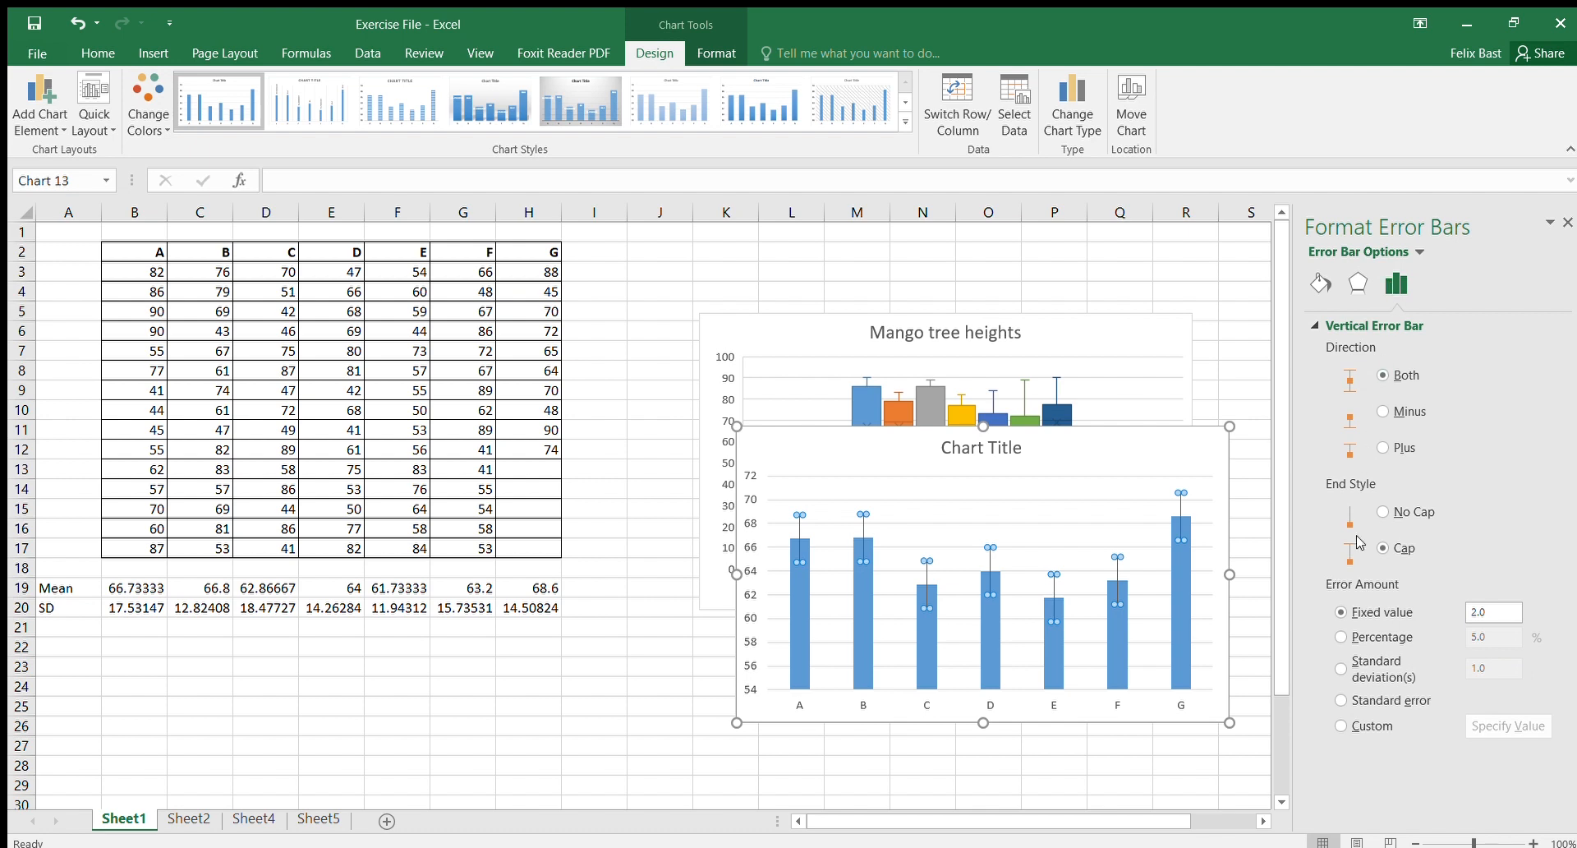
{"action": "left_click", "coordinate": [1341, 725]}
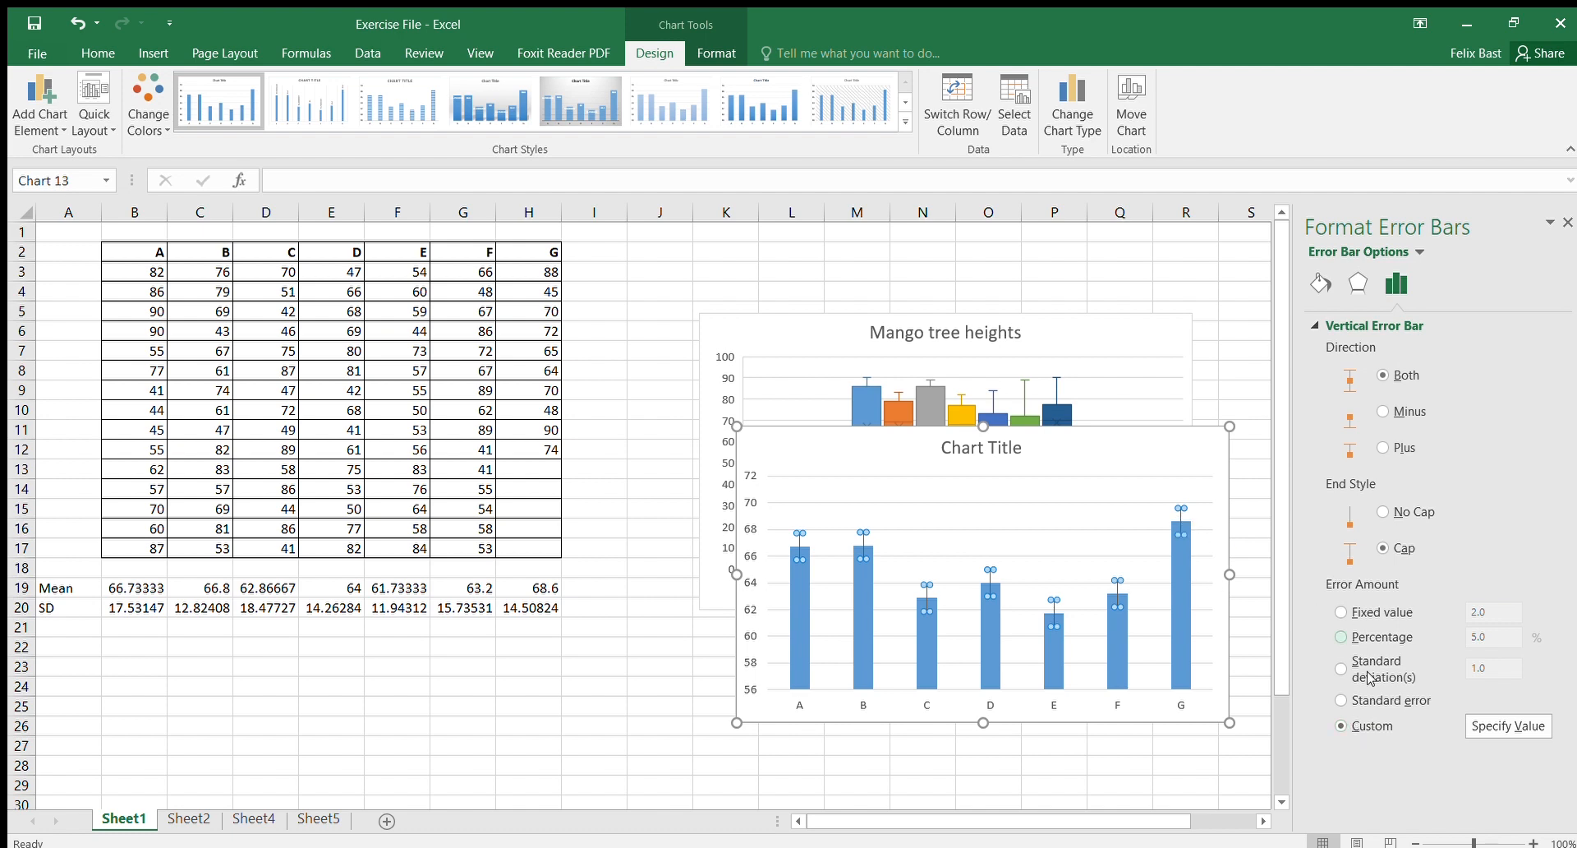
{"action": "left_click", "coordinate": [1496, 724]}
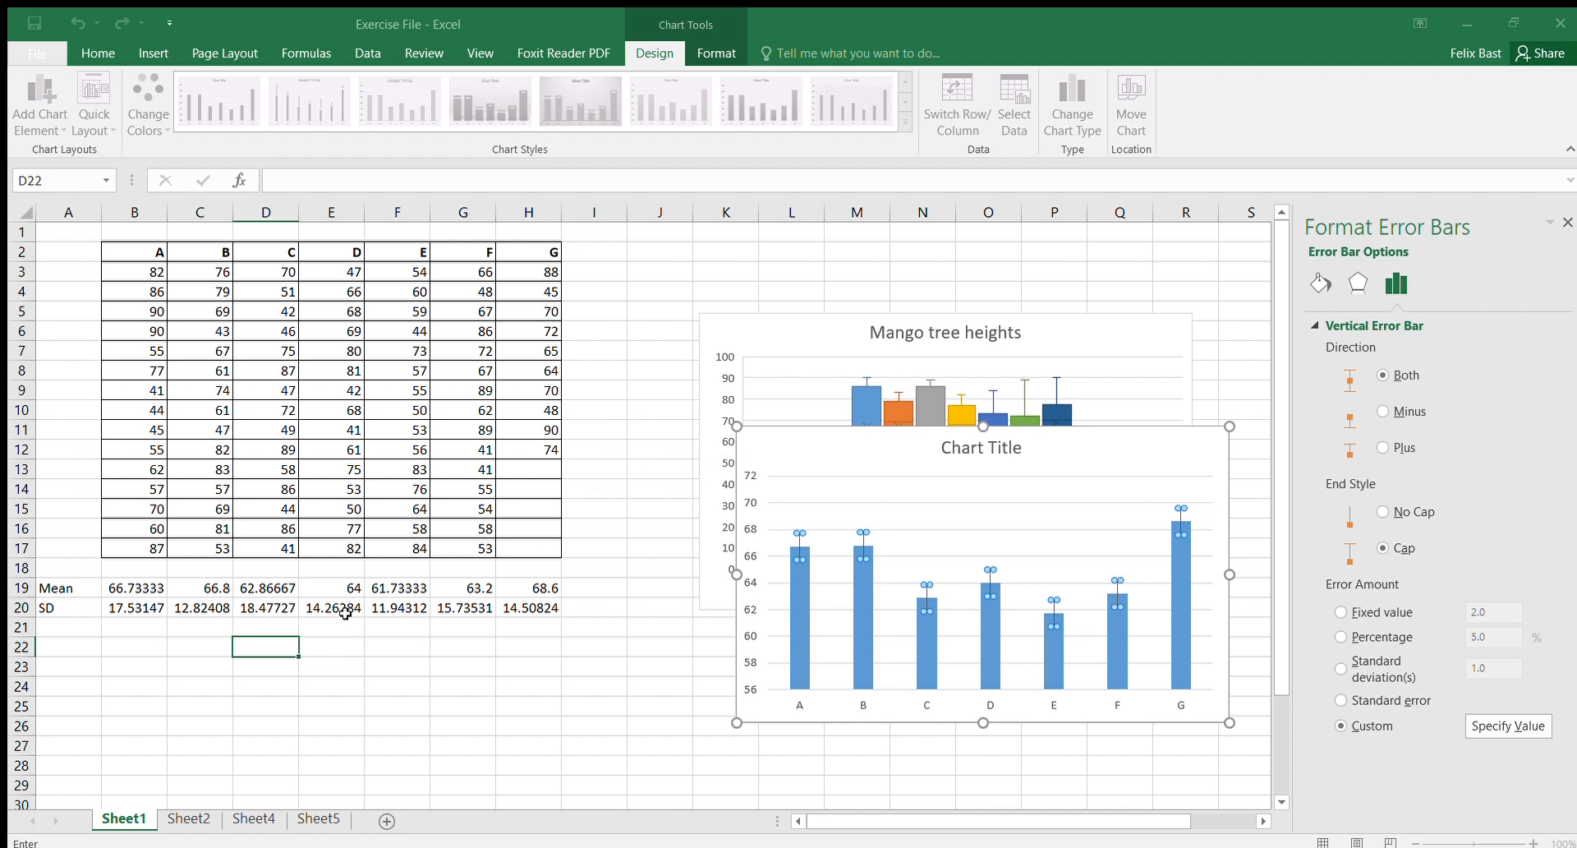
{"action": "left_click", "coordinate": [135, 608]}
{"action": "left_click_drag", "start_coordinate": [192, 599], "coordinate": [510, 606]}
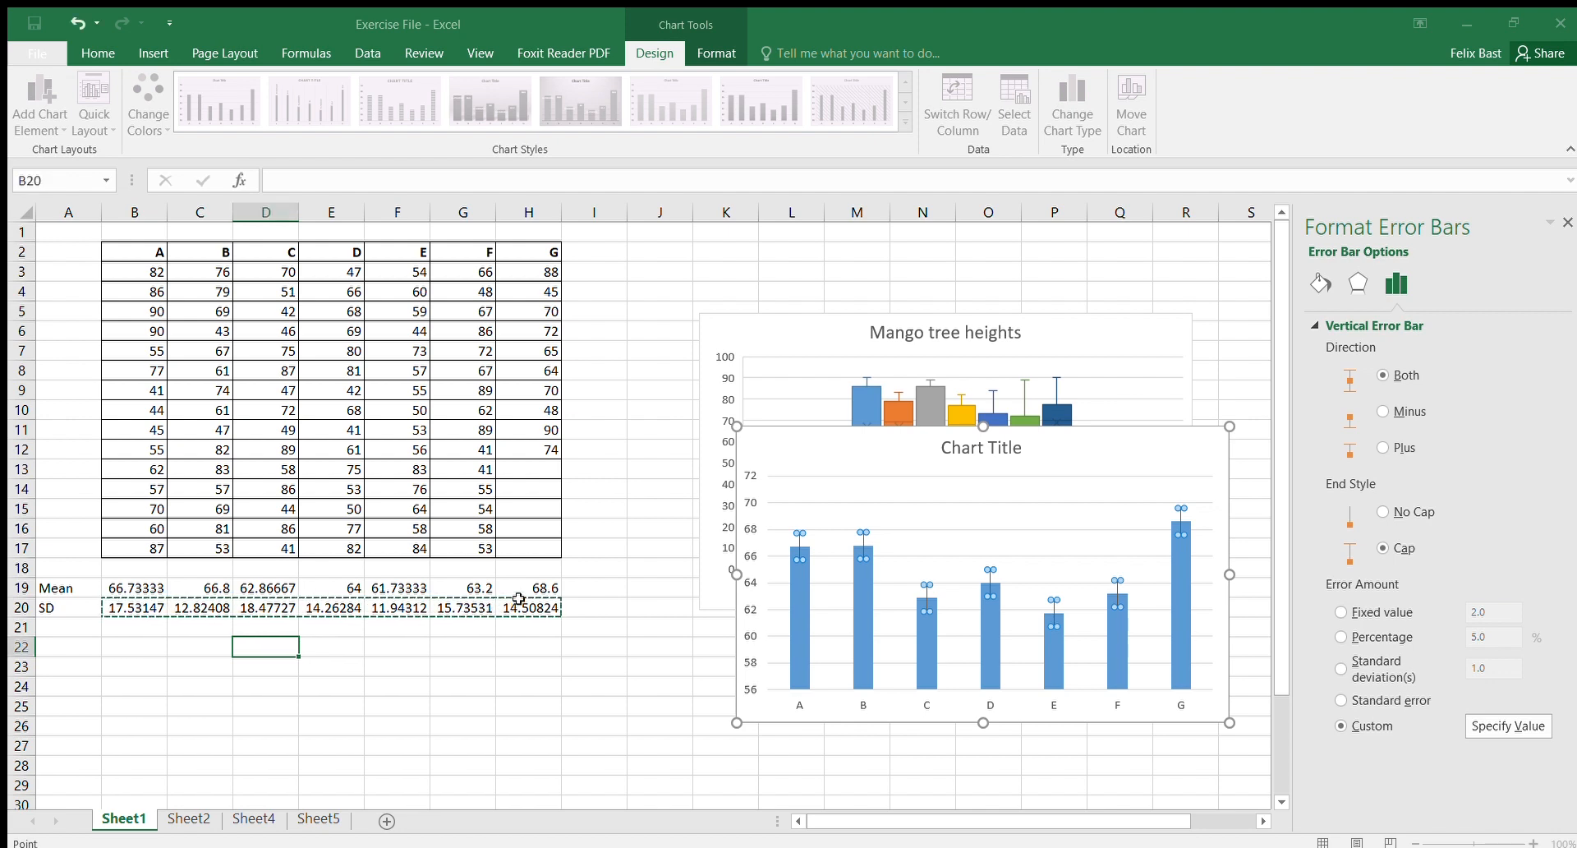
{"action": "left_click", "coordinate": [797, 477]}
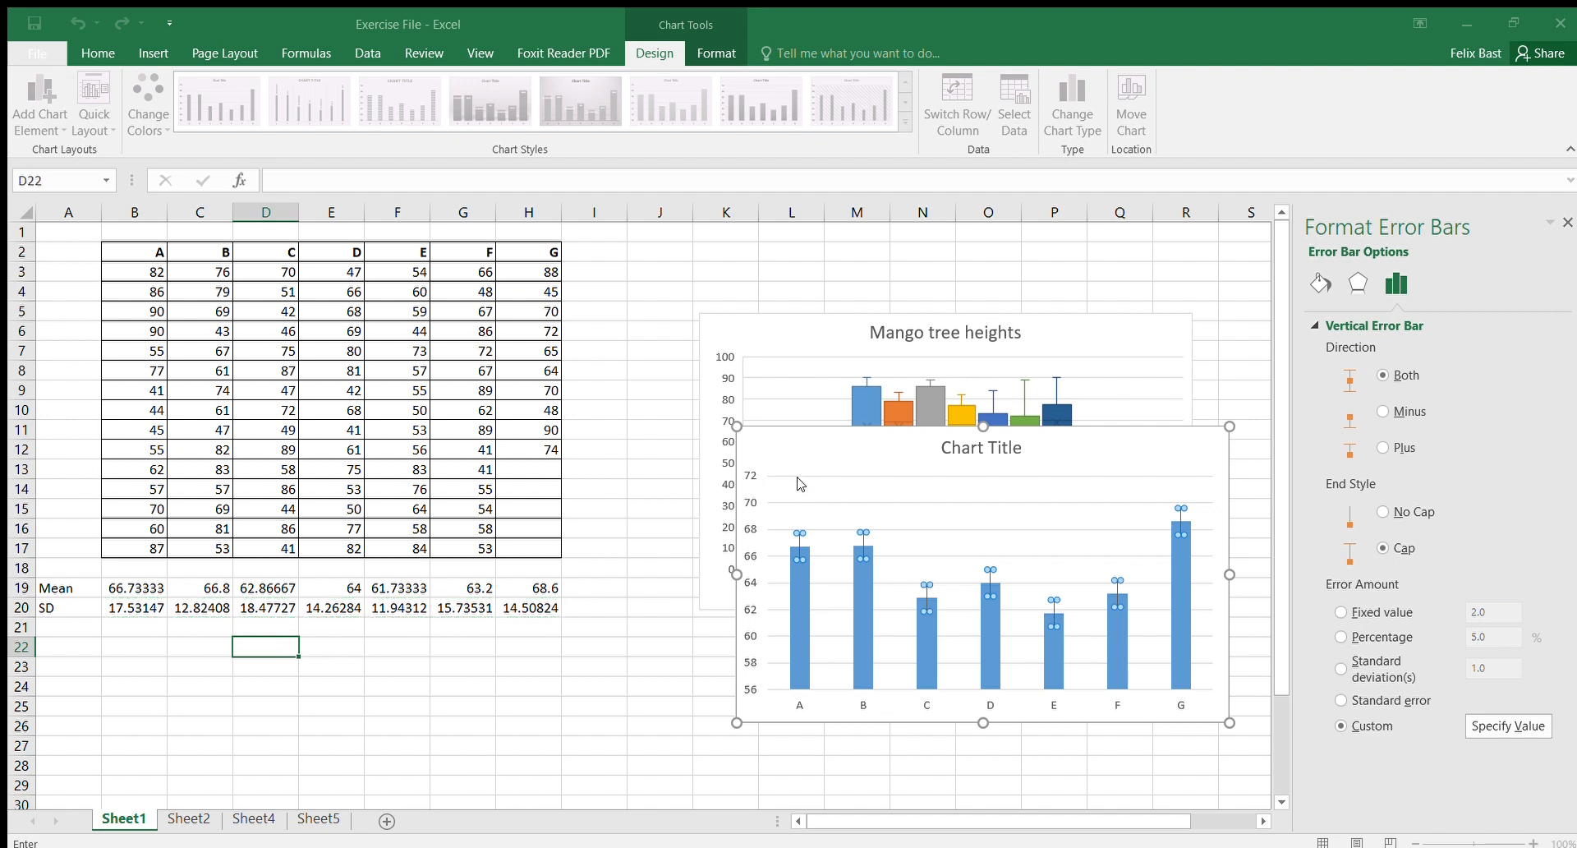
{"action": "left_click", "coordinate": [132, 608]}
{"action": "left_click_drag", "start_coordinate": [132, 608], "coordinate": [511, 614]}
{"action": "key", "text": "Return"}
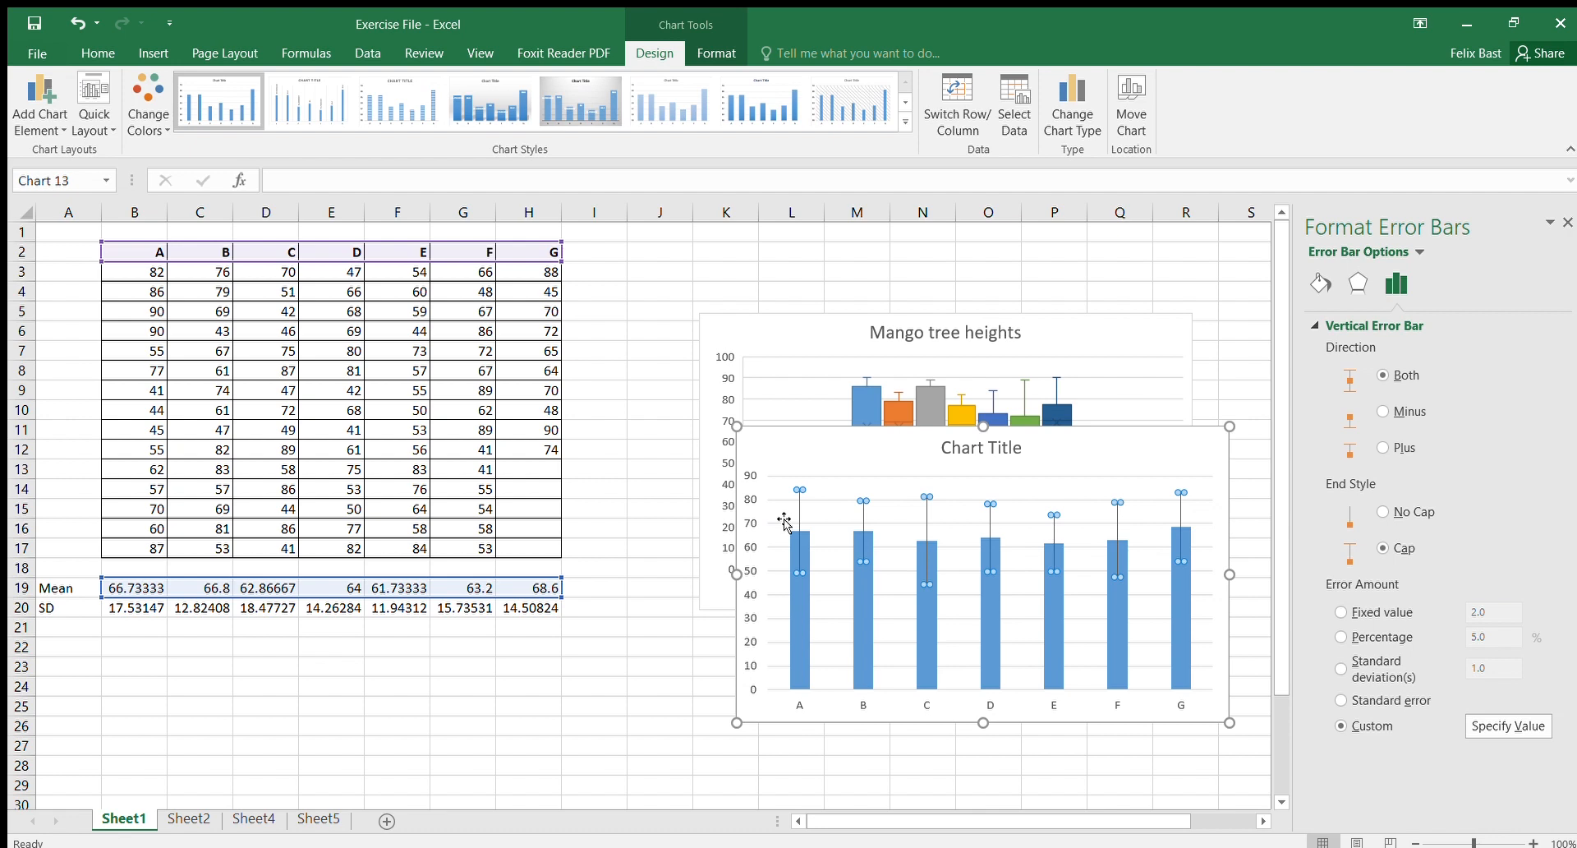
Step: Switch to Sheet2 and insert a recommended scatter-with-lines chart of Literacy Rate against Year from A1:B13
{"action": "left_click", "coordinate": [1086, 463]}
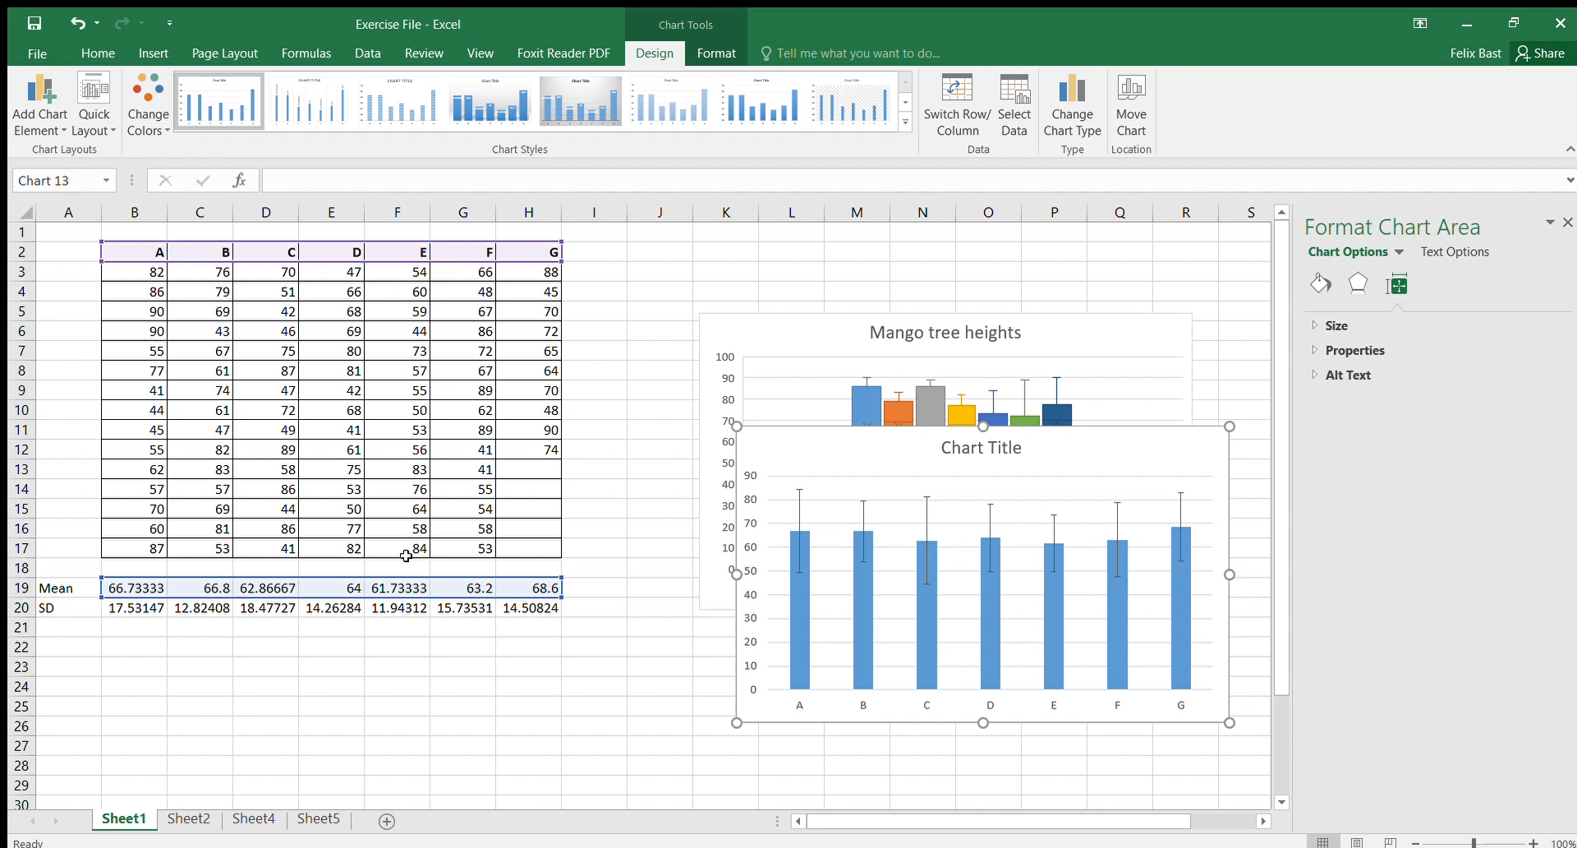
{"action": "left_click", "coordinate": [398, 588]}
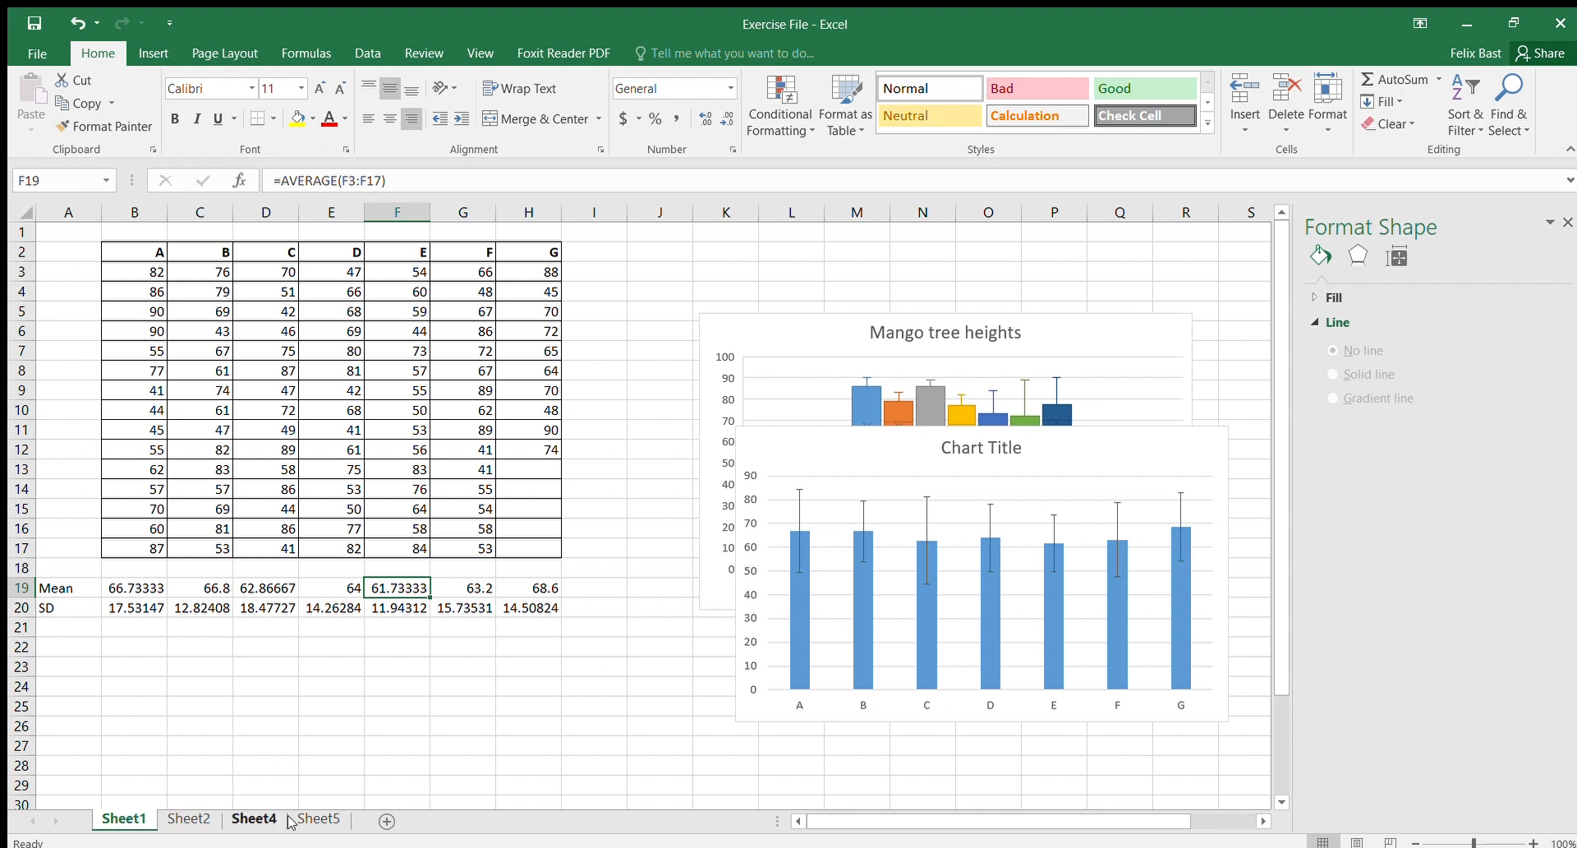
{"action": "left_click", "coordinate": [184, 818]}
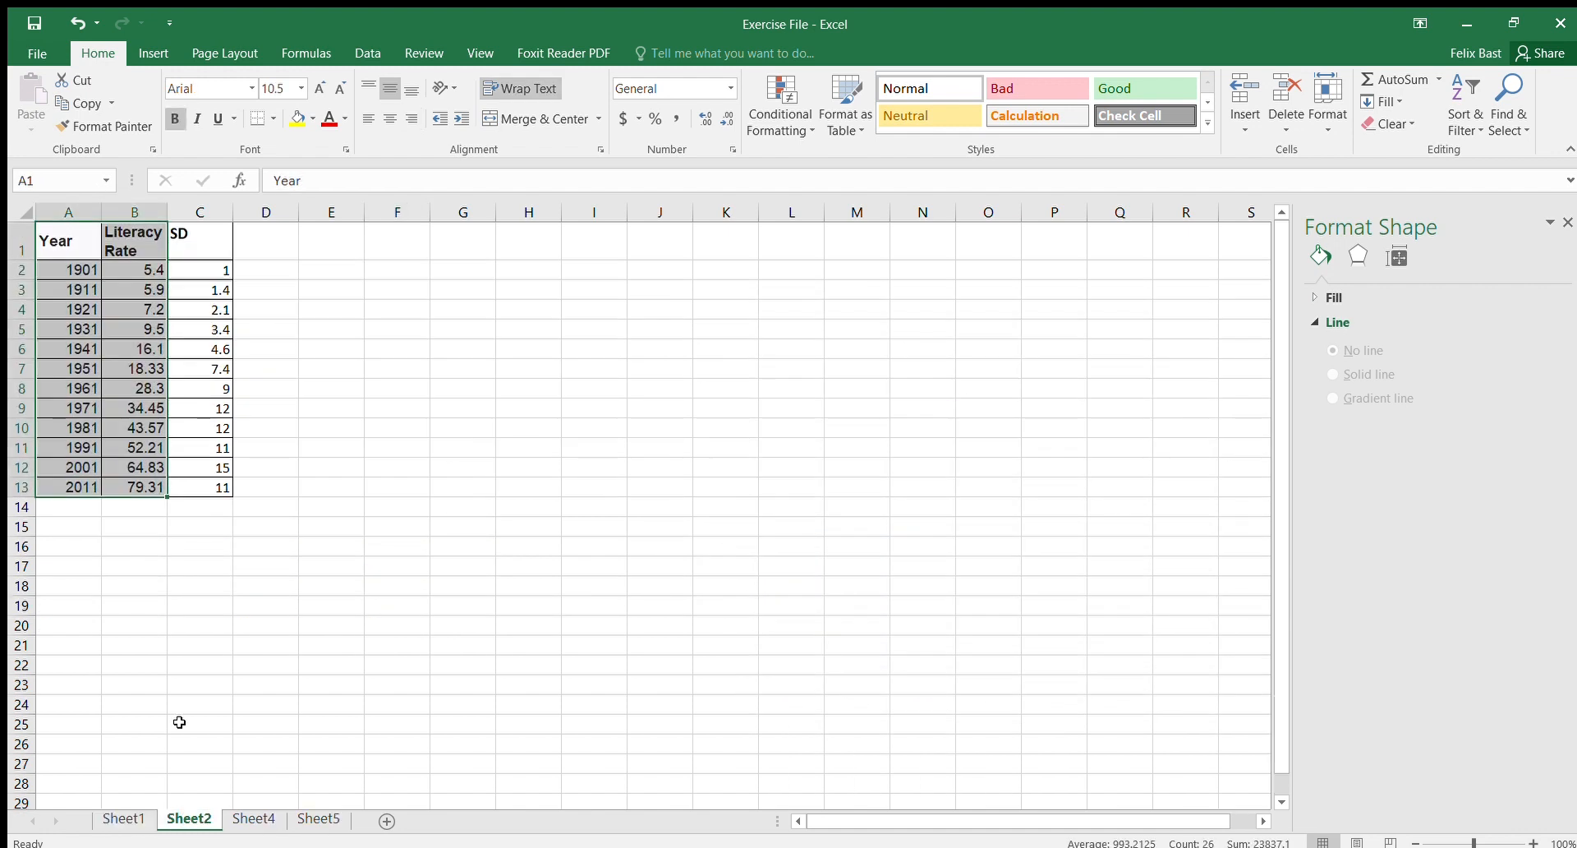
{"action": "left_click", "coordinate": [64, 239]}
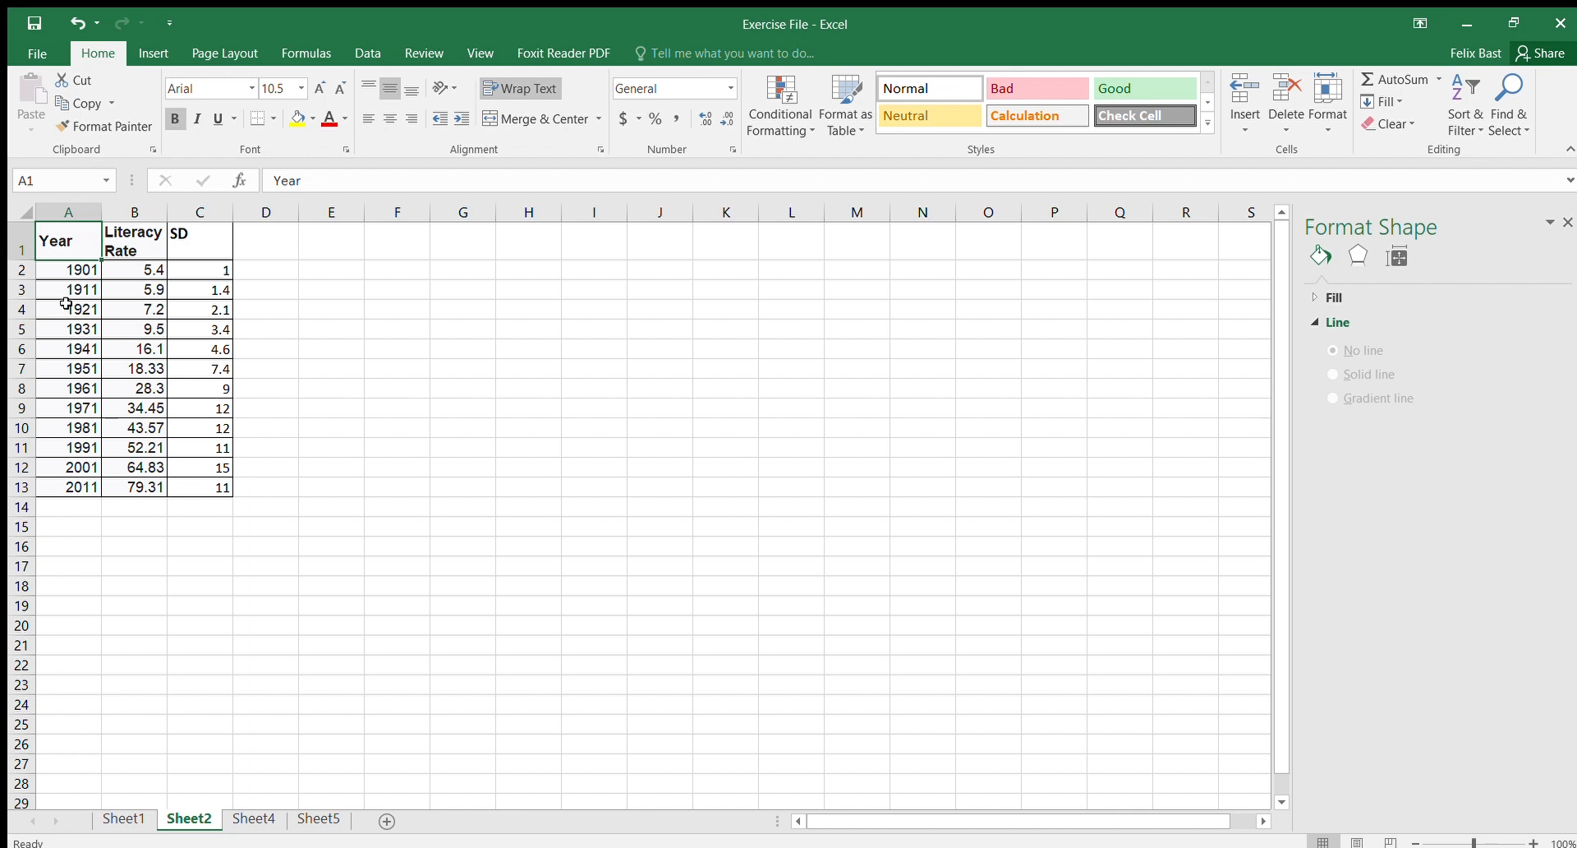
{"action": "left_click_drag", "start_coordinate": [78, 245], "coordinate": [120, 485]}
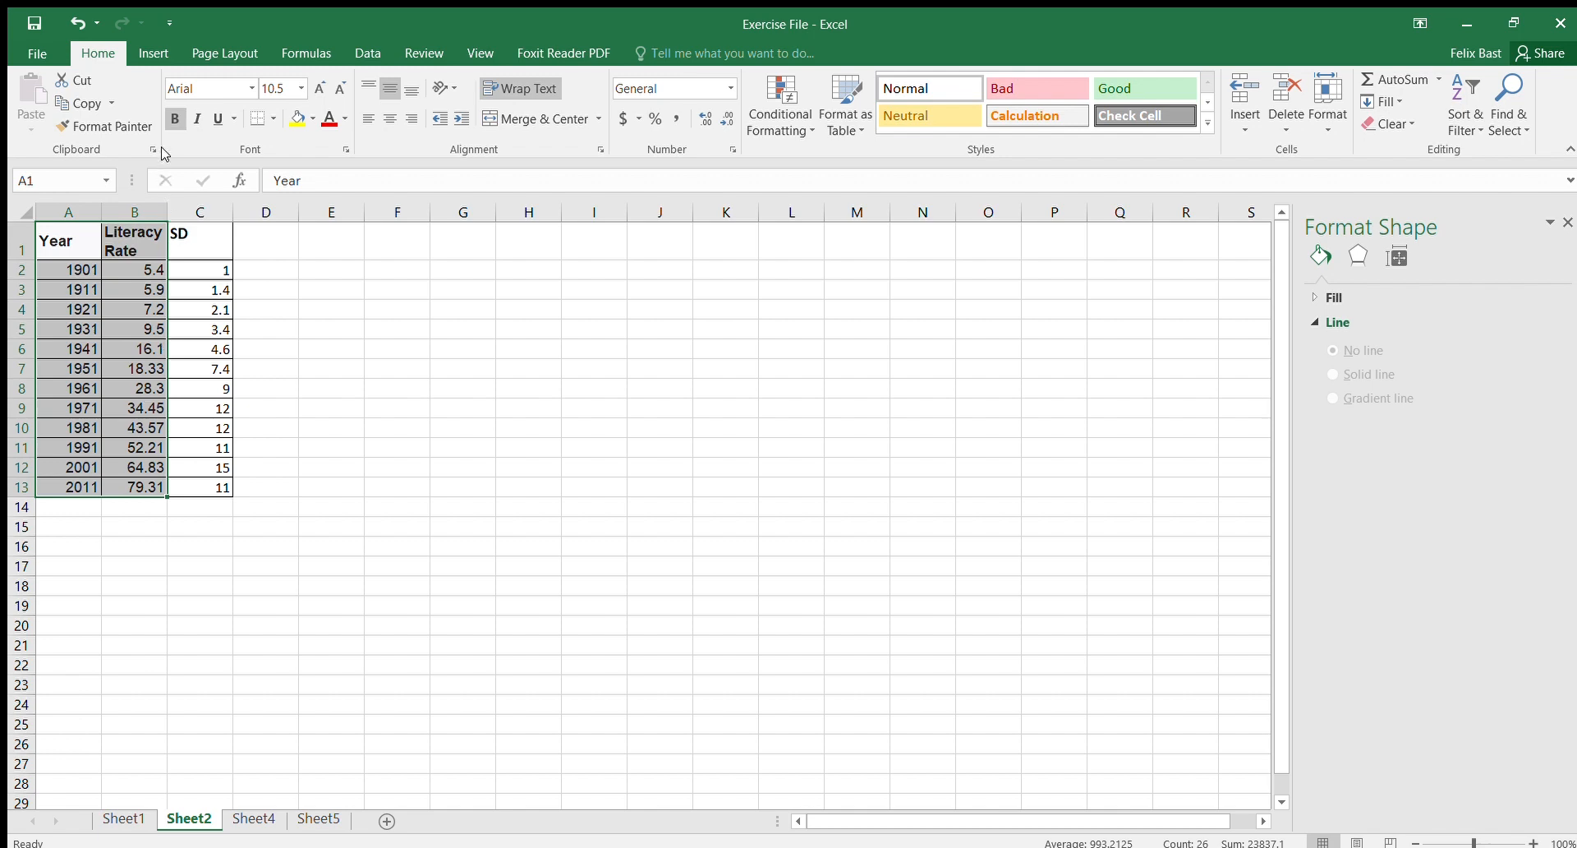
{"action": "left_click", "coordinate": [147, 51]}
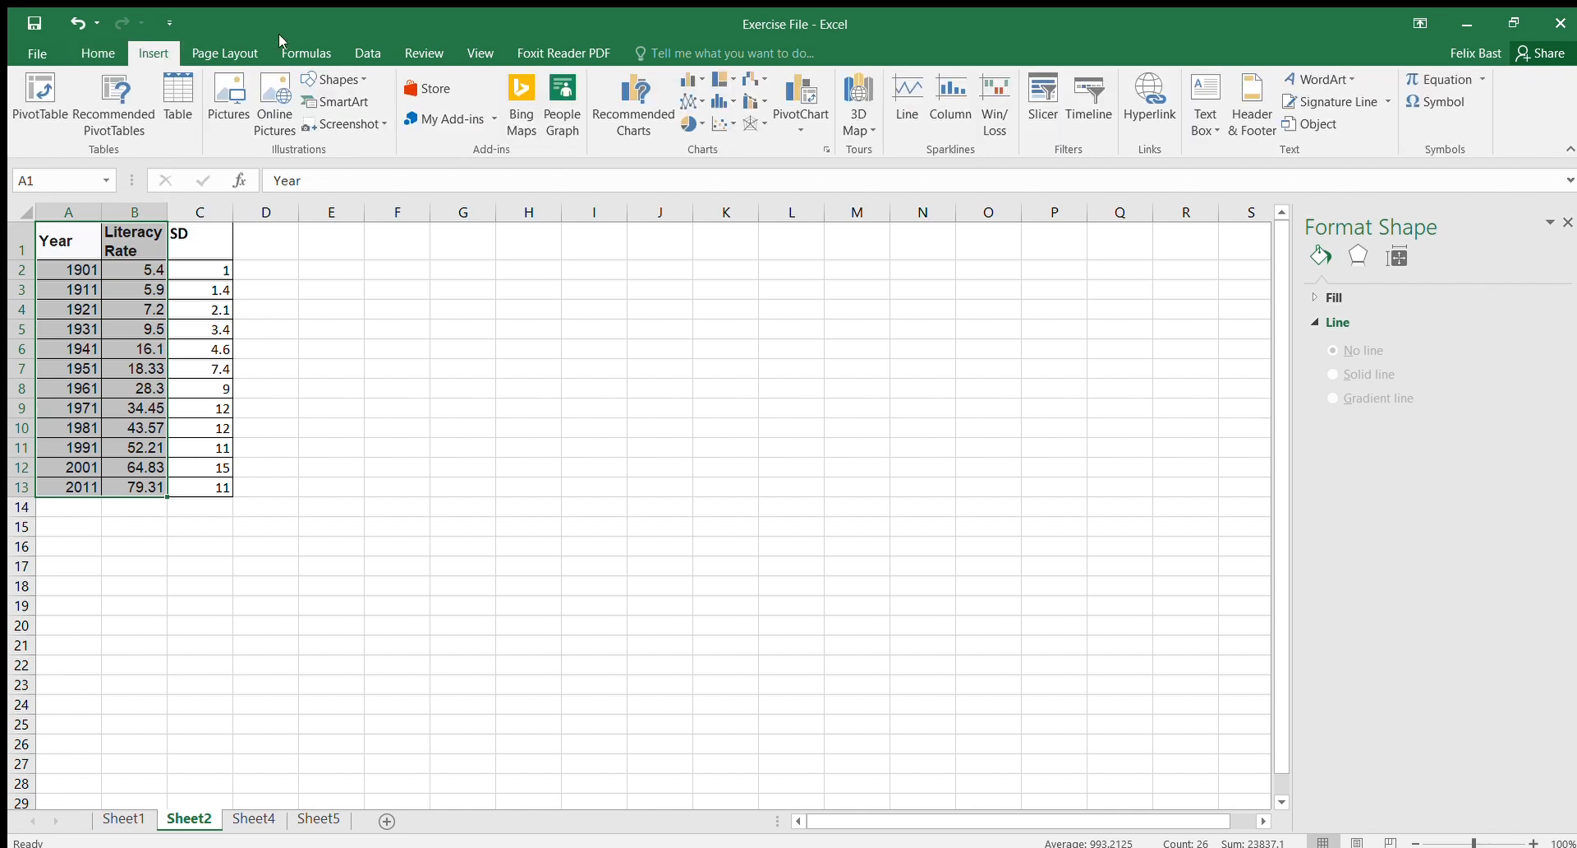
{"action": "left_click", "coordinate": [633, 111]}
{"action": "left_click", "coordinate": [997, 713]}
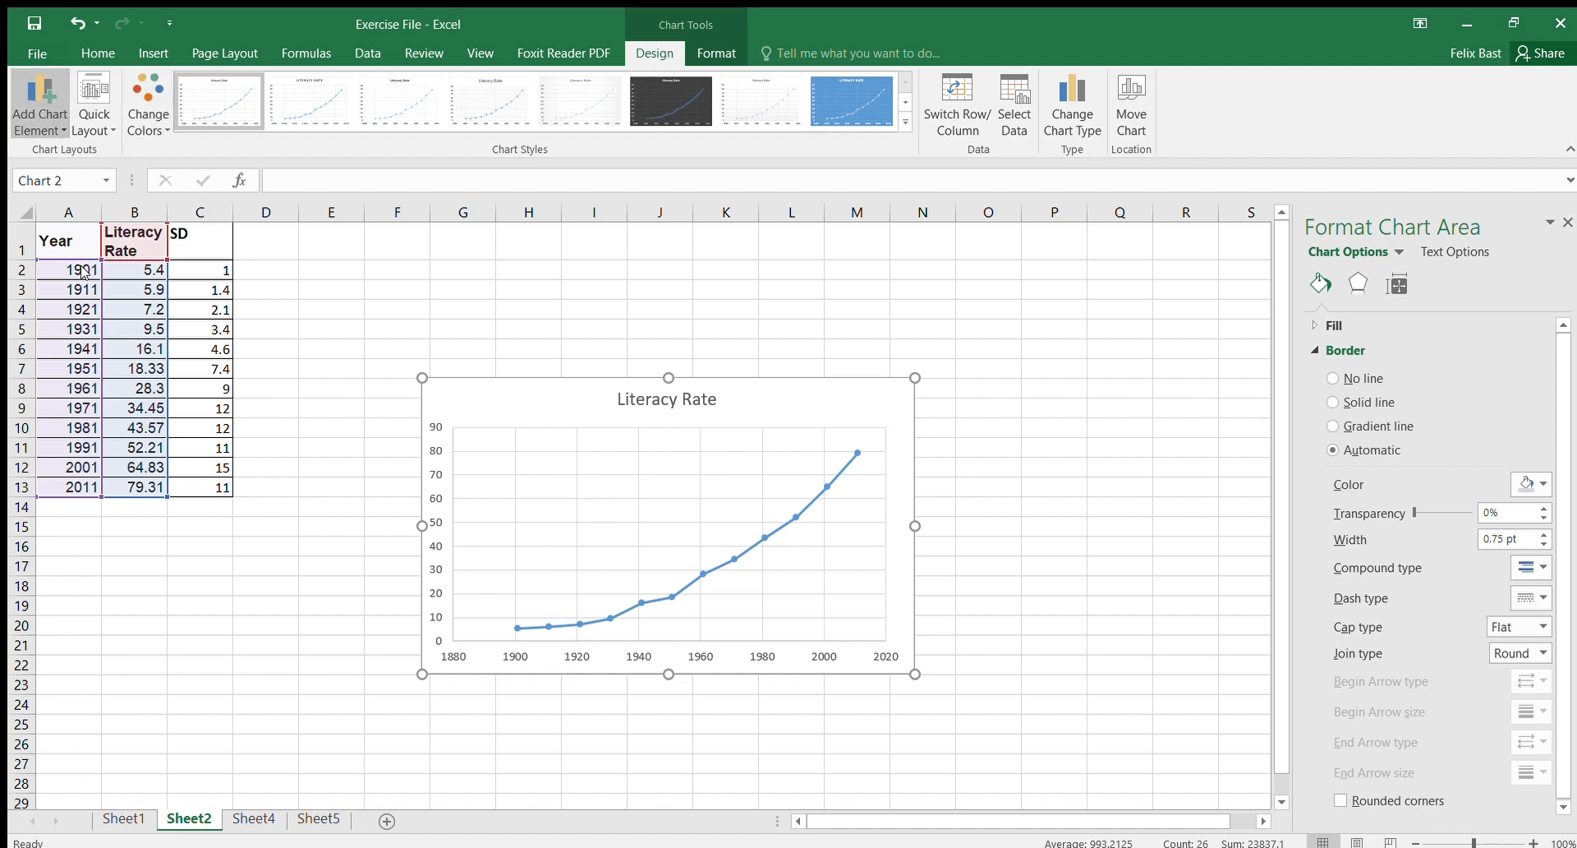
Step: Add error bars to the literacy rate chart and set custom positive error values to the SD range C2:C13
{"action": "left_click", "coordinate": [239, 451]}
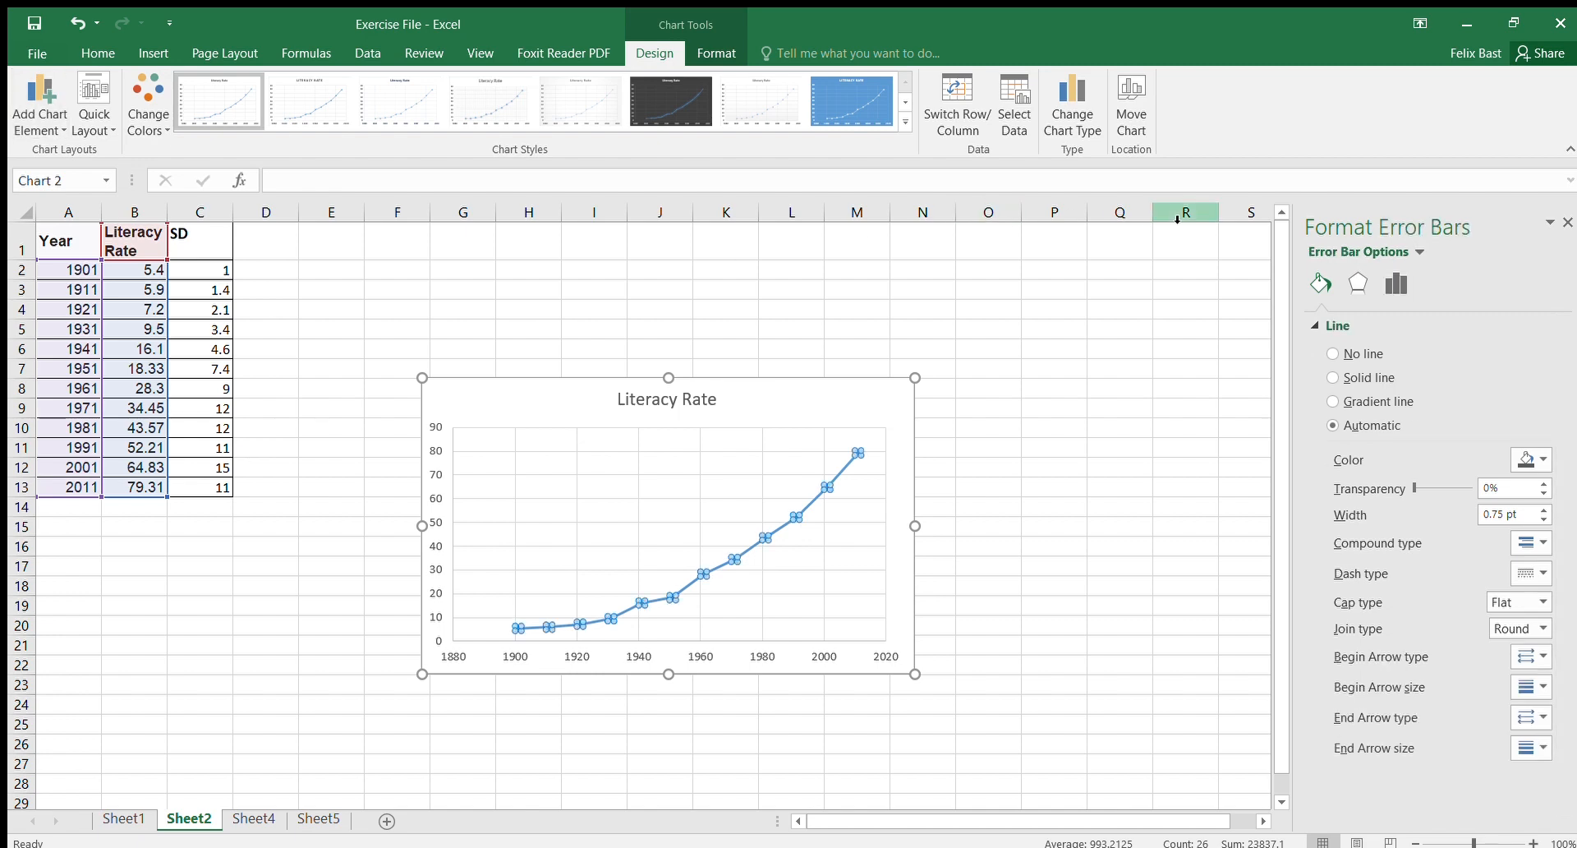
{"action": "left_click", "coordinate": [1392, 279]}
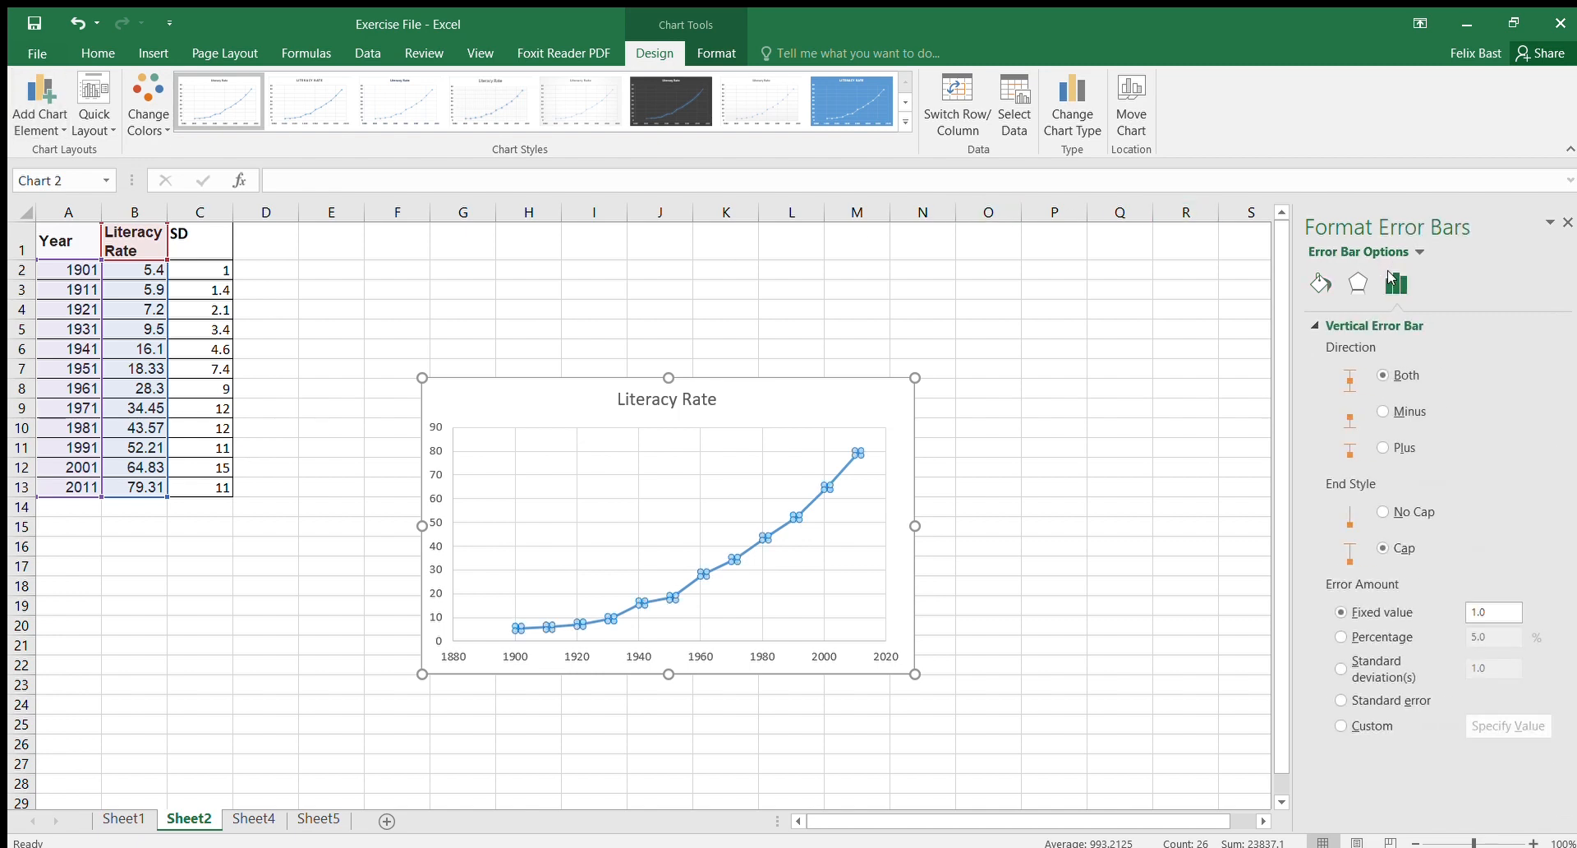
{"action": "left_click", "coordinate": [1341, 725]}
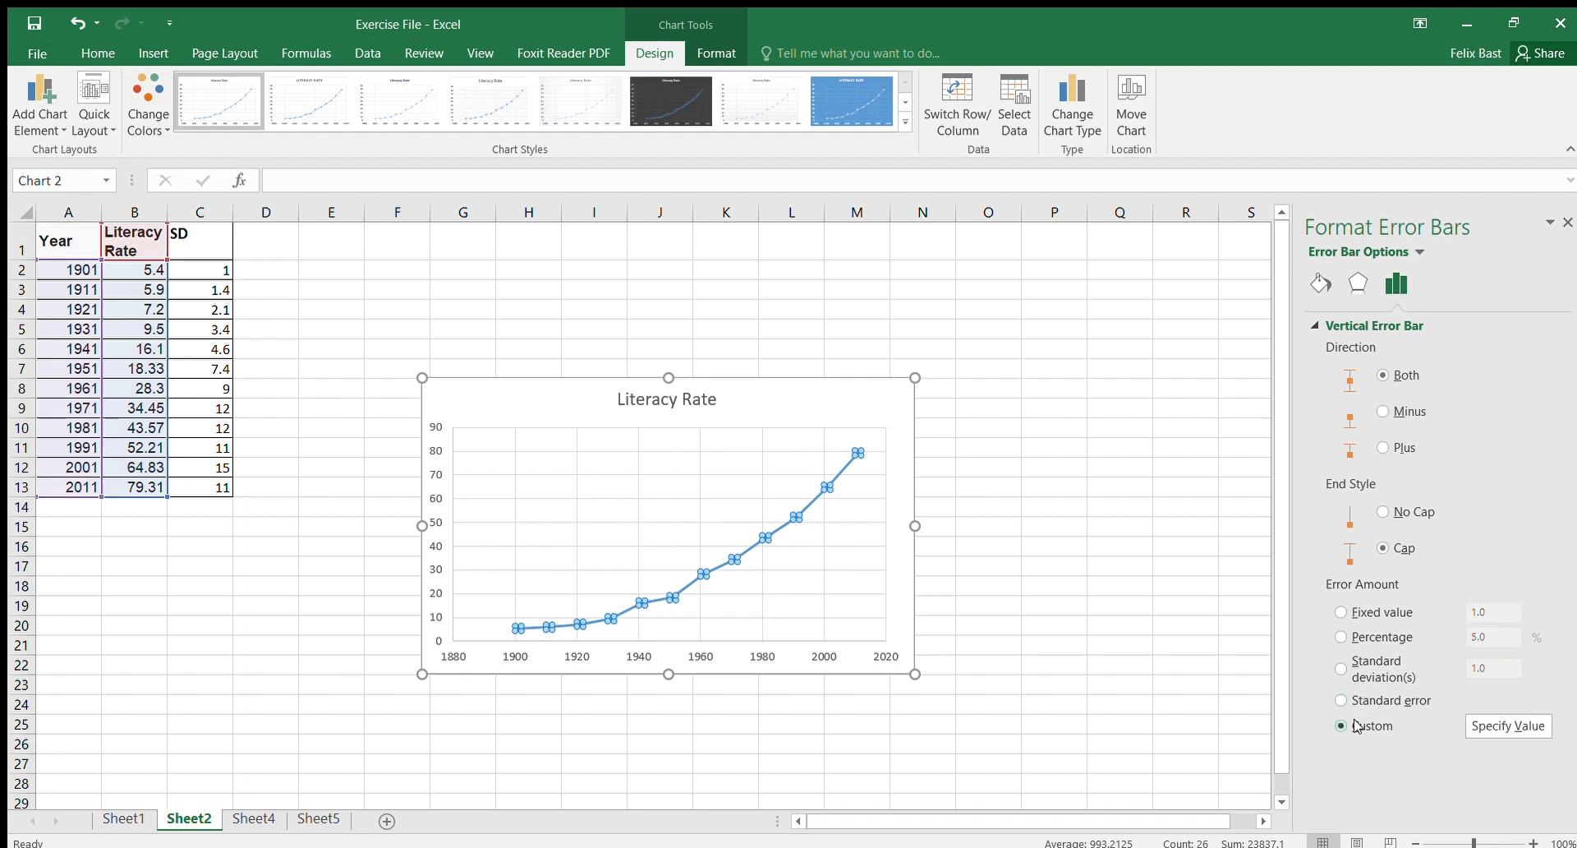
{"action": "left_click", "coordinate": [1522, 727]}
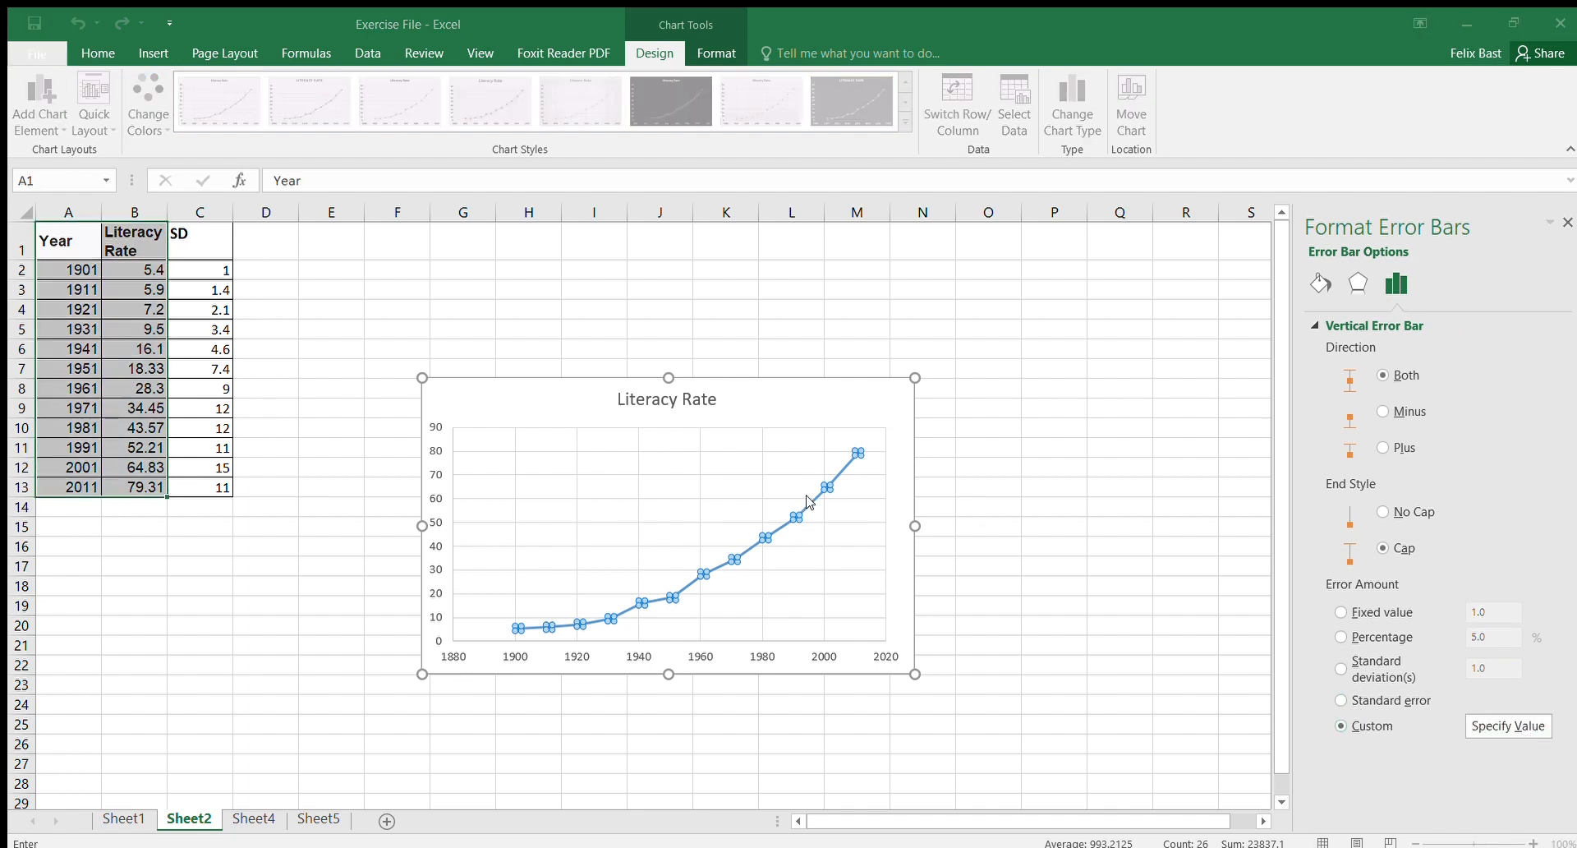
{"action": "left_click_drag", "start_coordinate": [187, 266], "coordinate": [213, 486]}
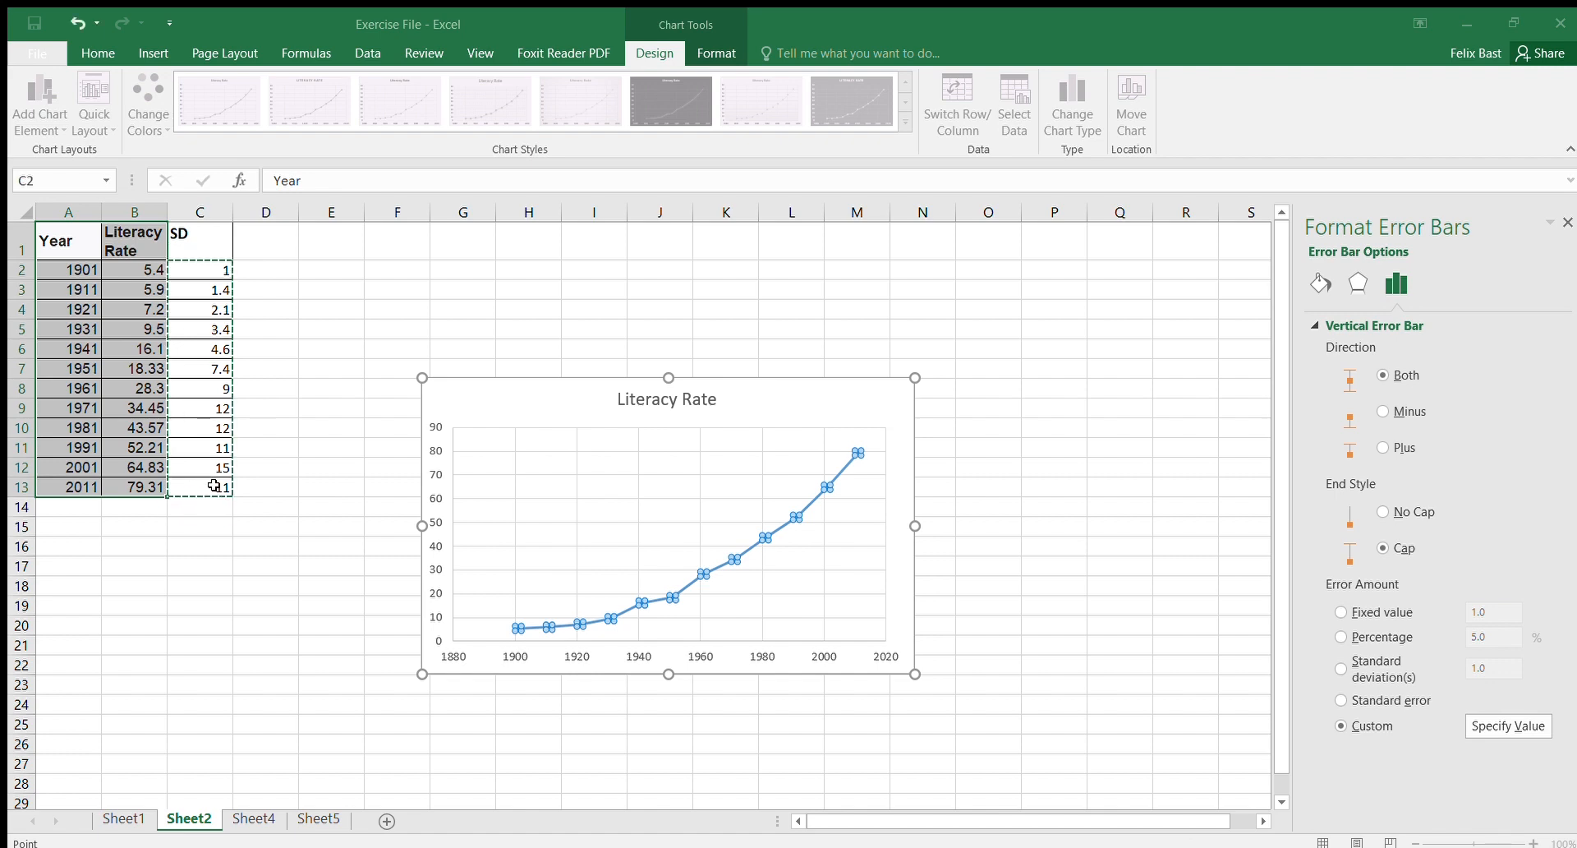
{"action": "key", "text": "Return"}
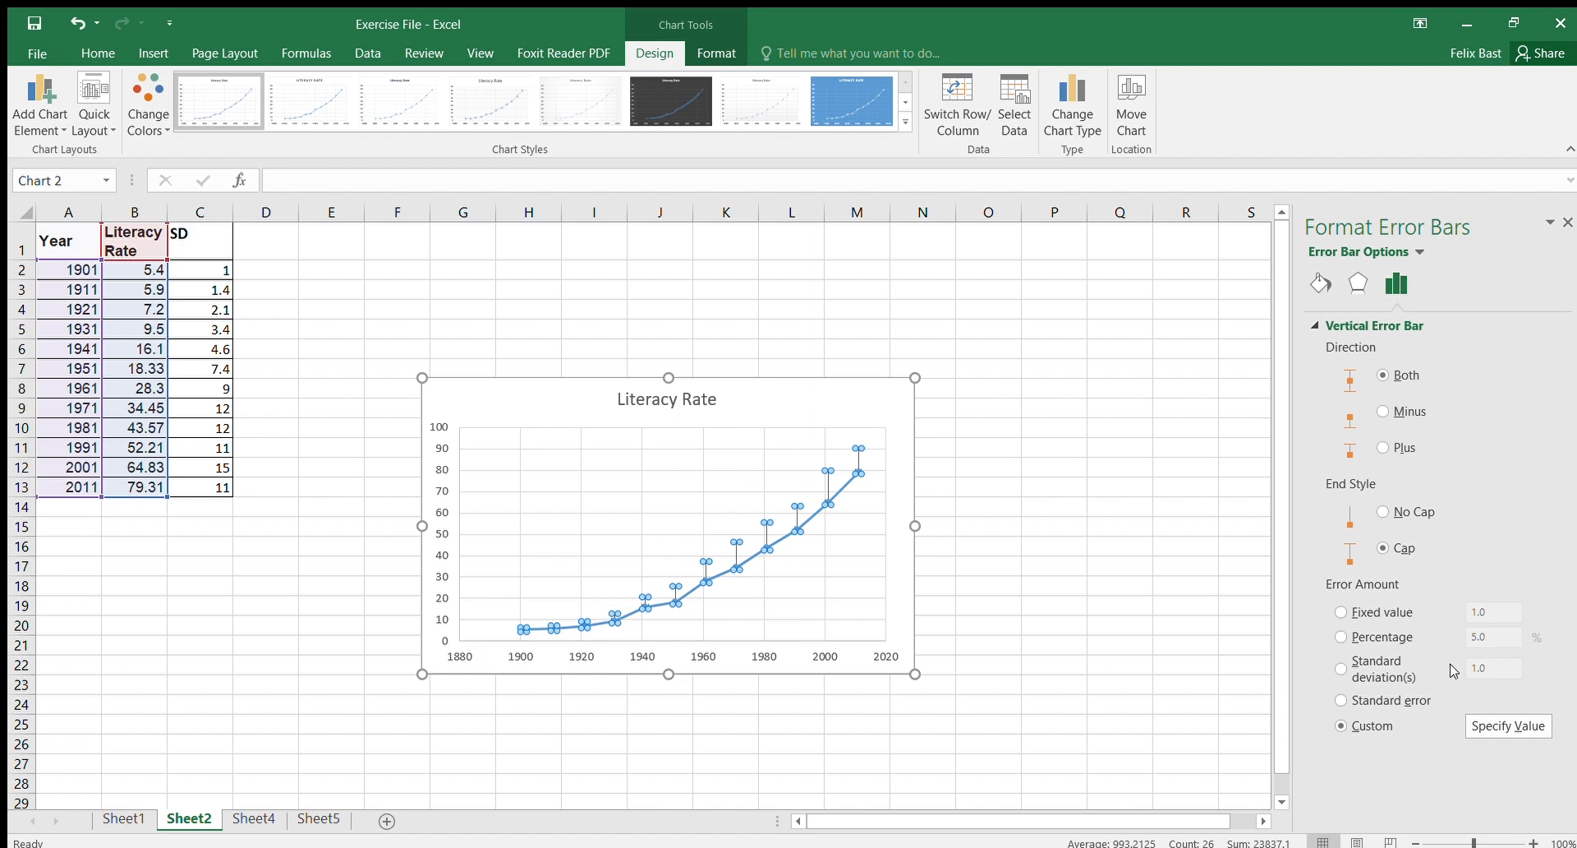
Step: Set the custom negative error values to the same SD range C2:C13
{"action": "left_click", "coordinate": [1502, 725]}
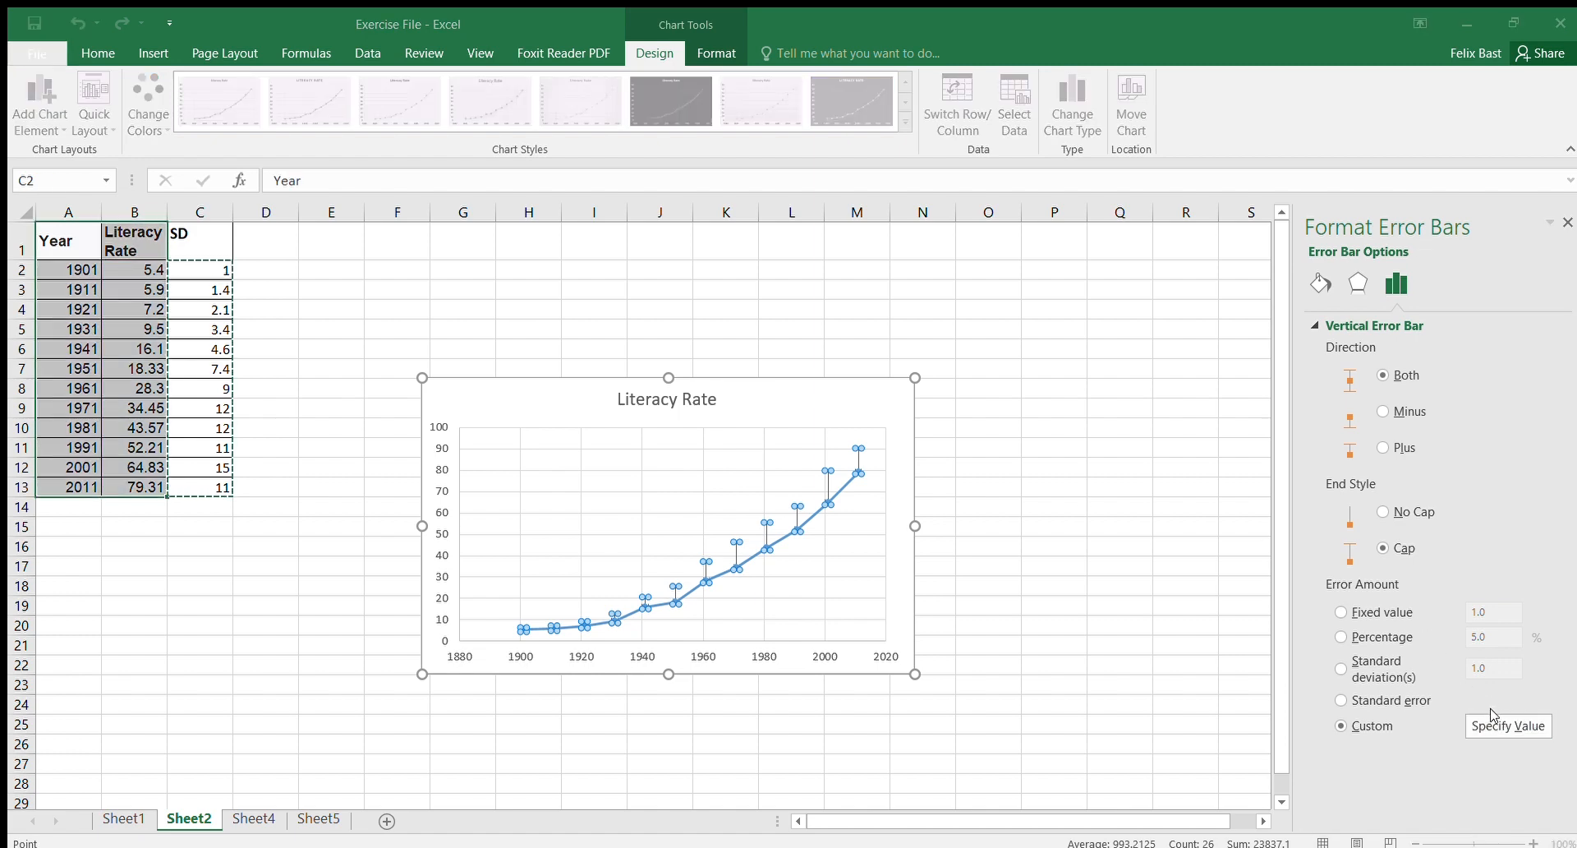
{"action": "left_click", "coordinate": [828, 477]}
{"action": "left_click_drag", "start_coordinate": [195, 269], "coordinate": [208, 486]}
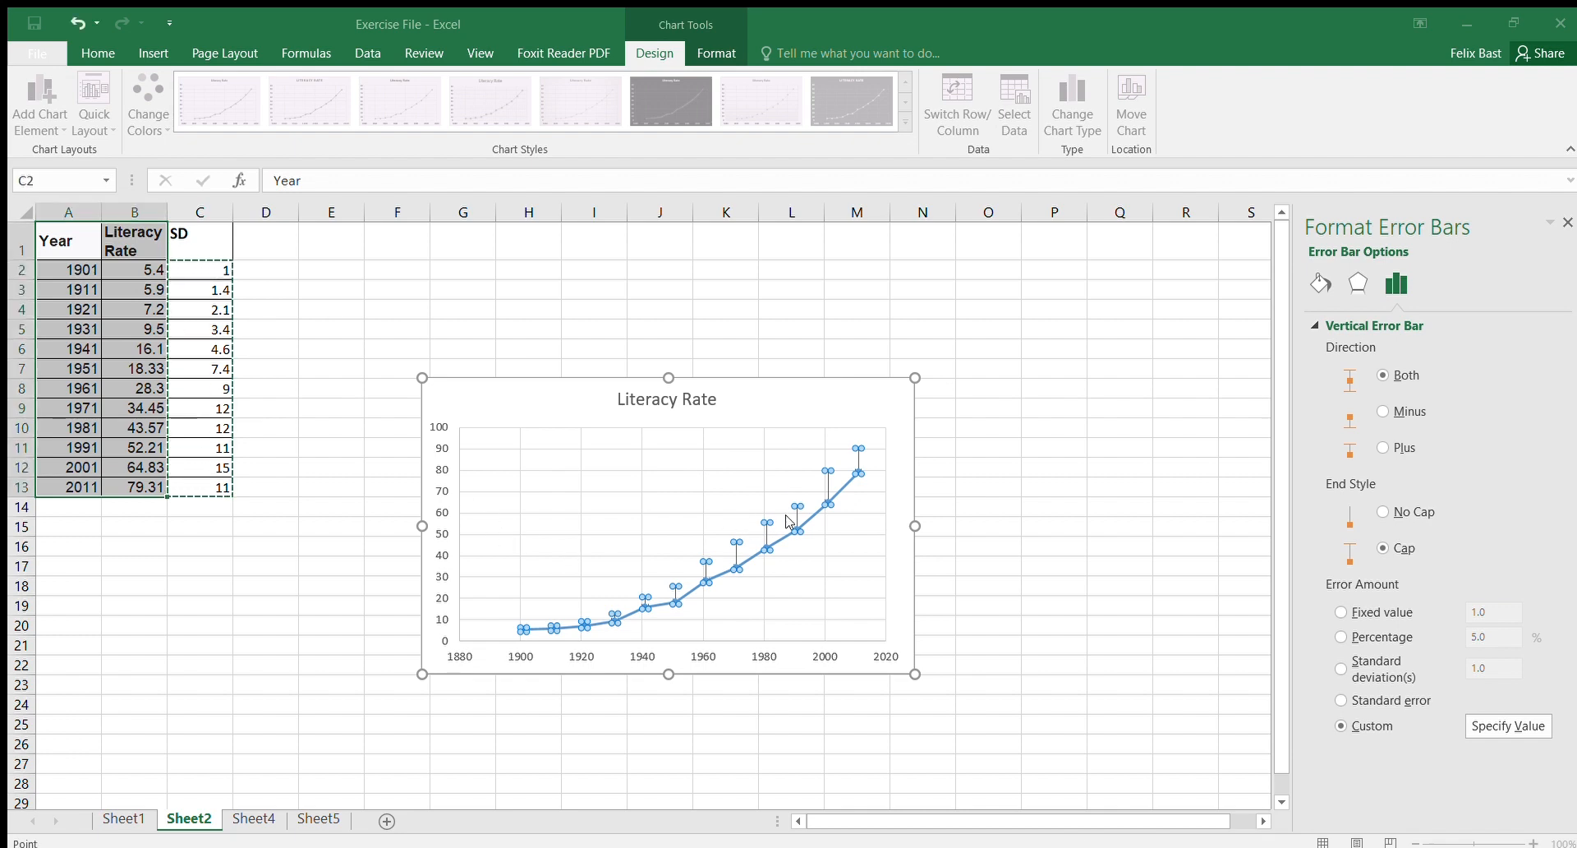
{"action": "key", "text": "Return"}
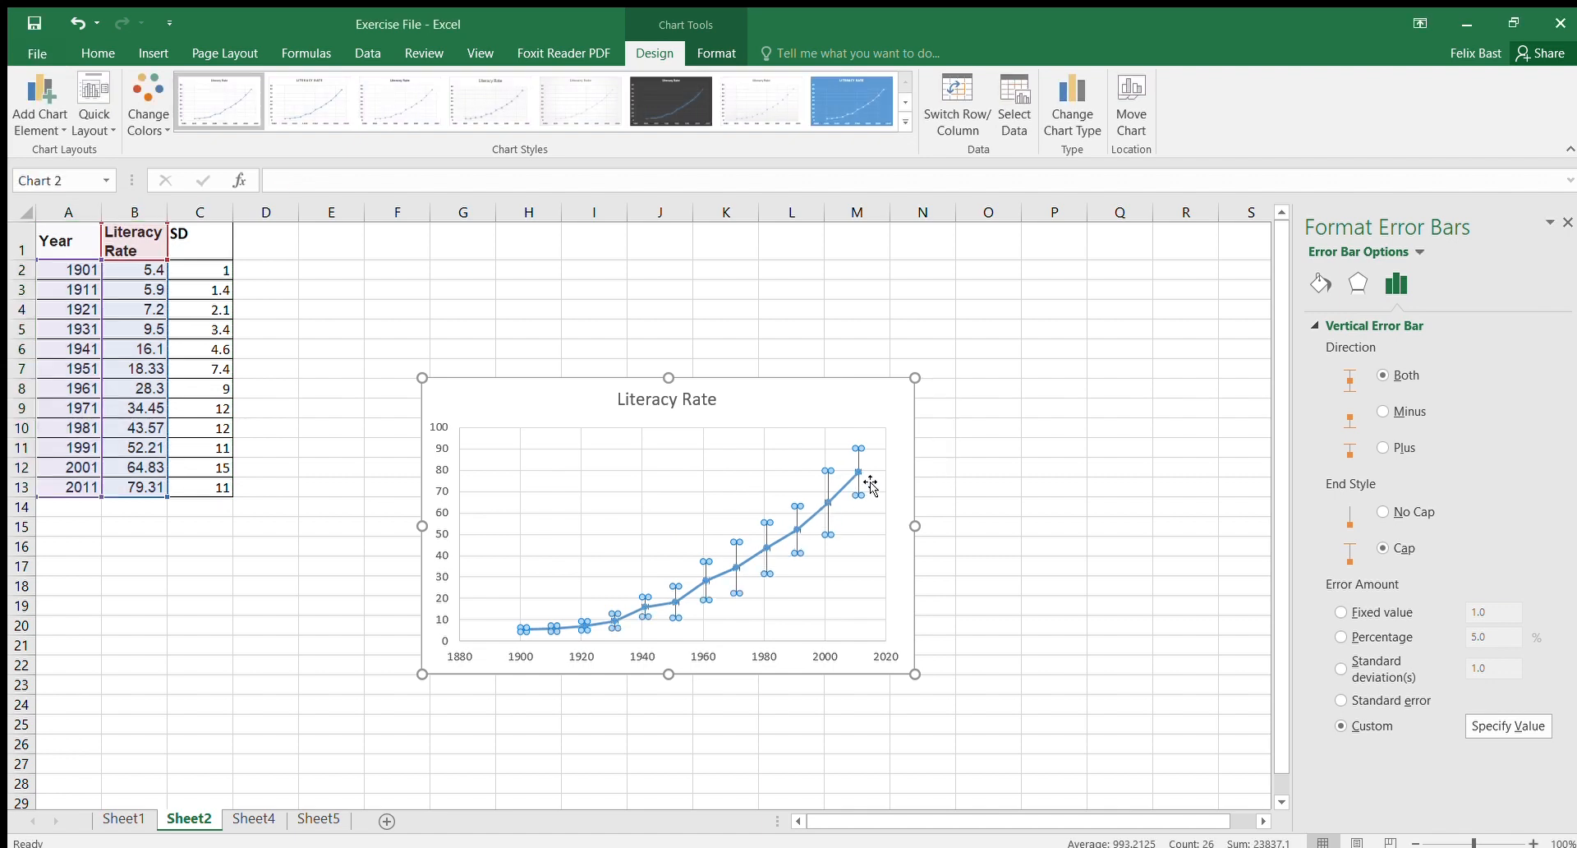
{"action": "left_click", "coordinate": [873, 402]}
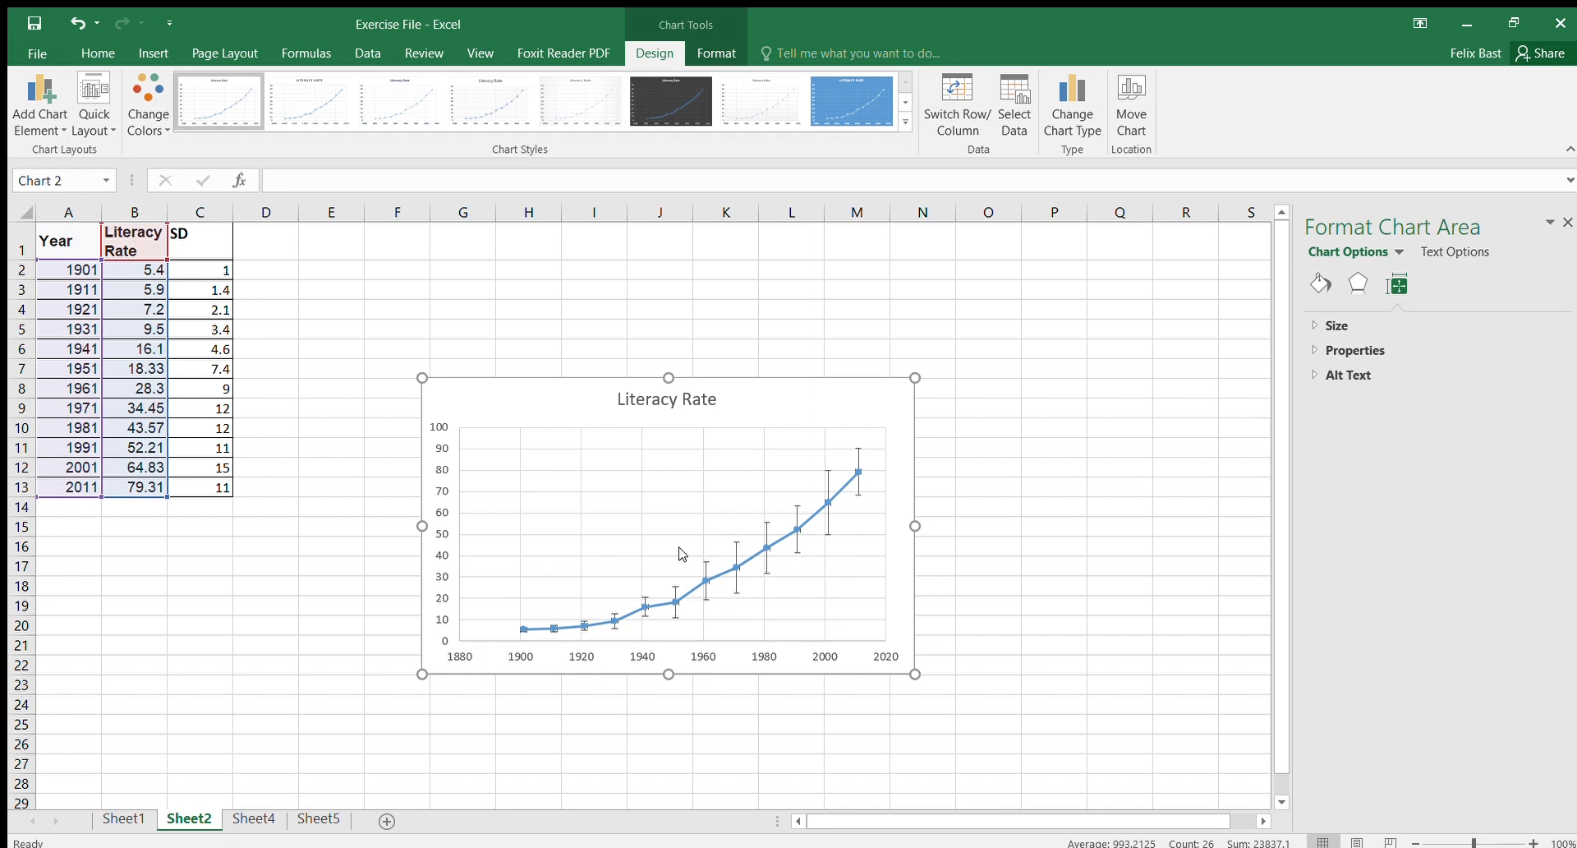
Step: Switch to Sheet4 and insert a recommended Pareto histogram chart of the data in A1:M23
{"action": "left_click", "coordinate": [254, 819]}
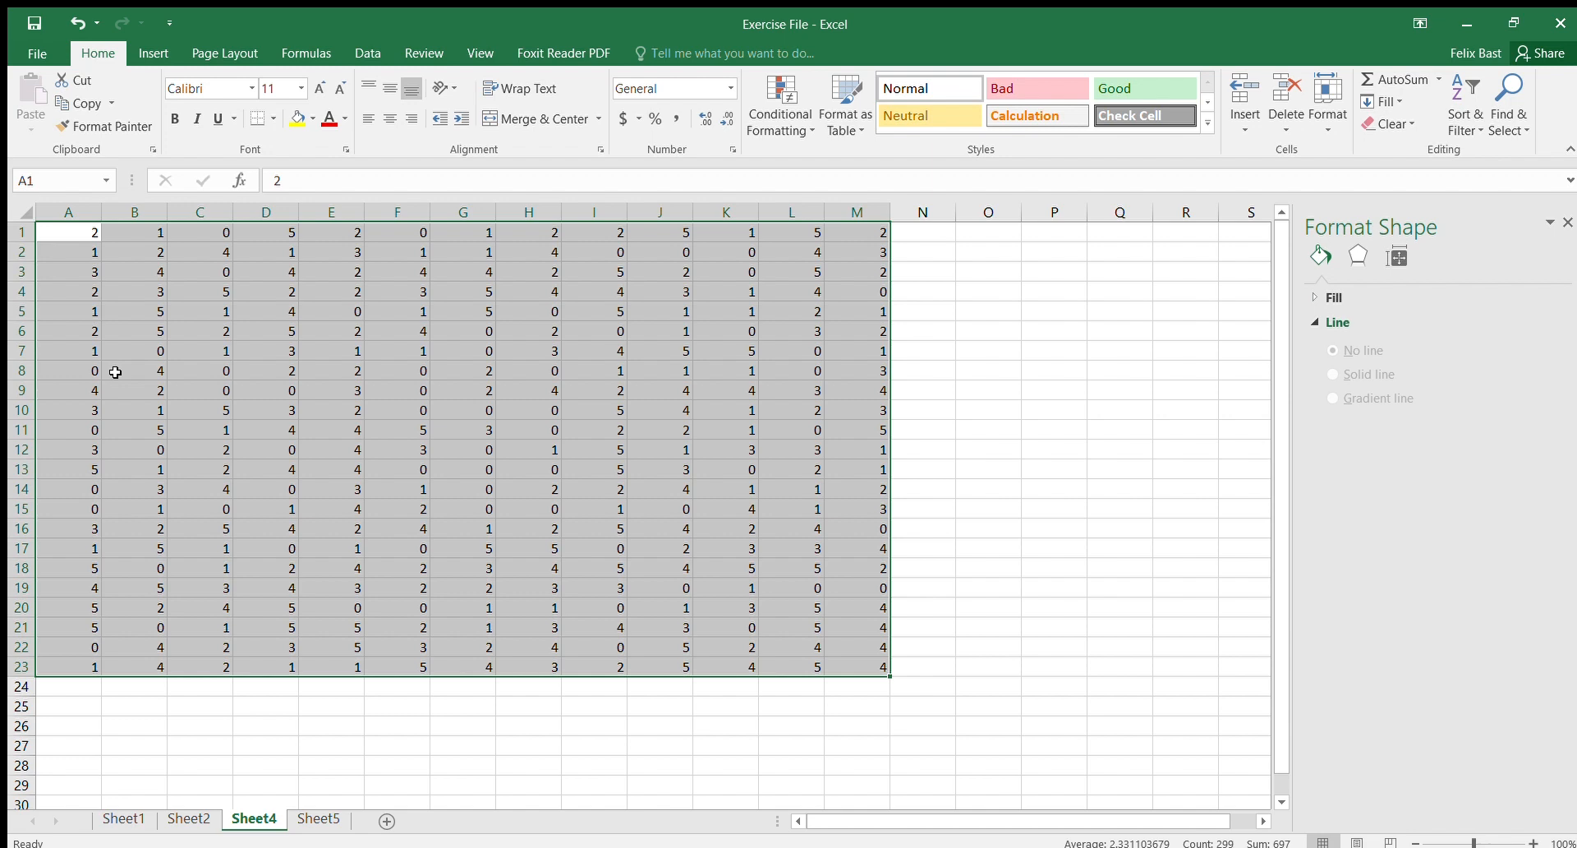
{"action": "left_click", "coordinate": [156, 54]}
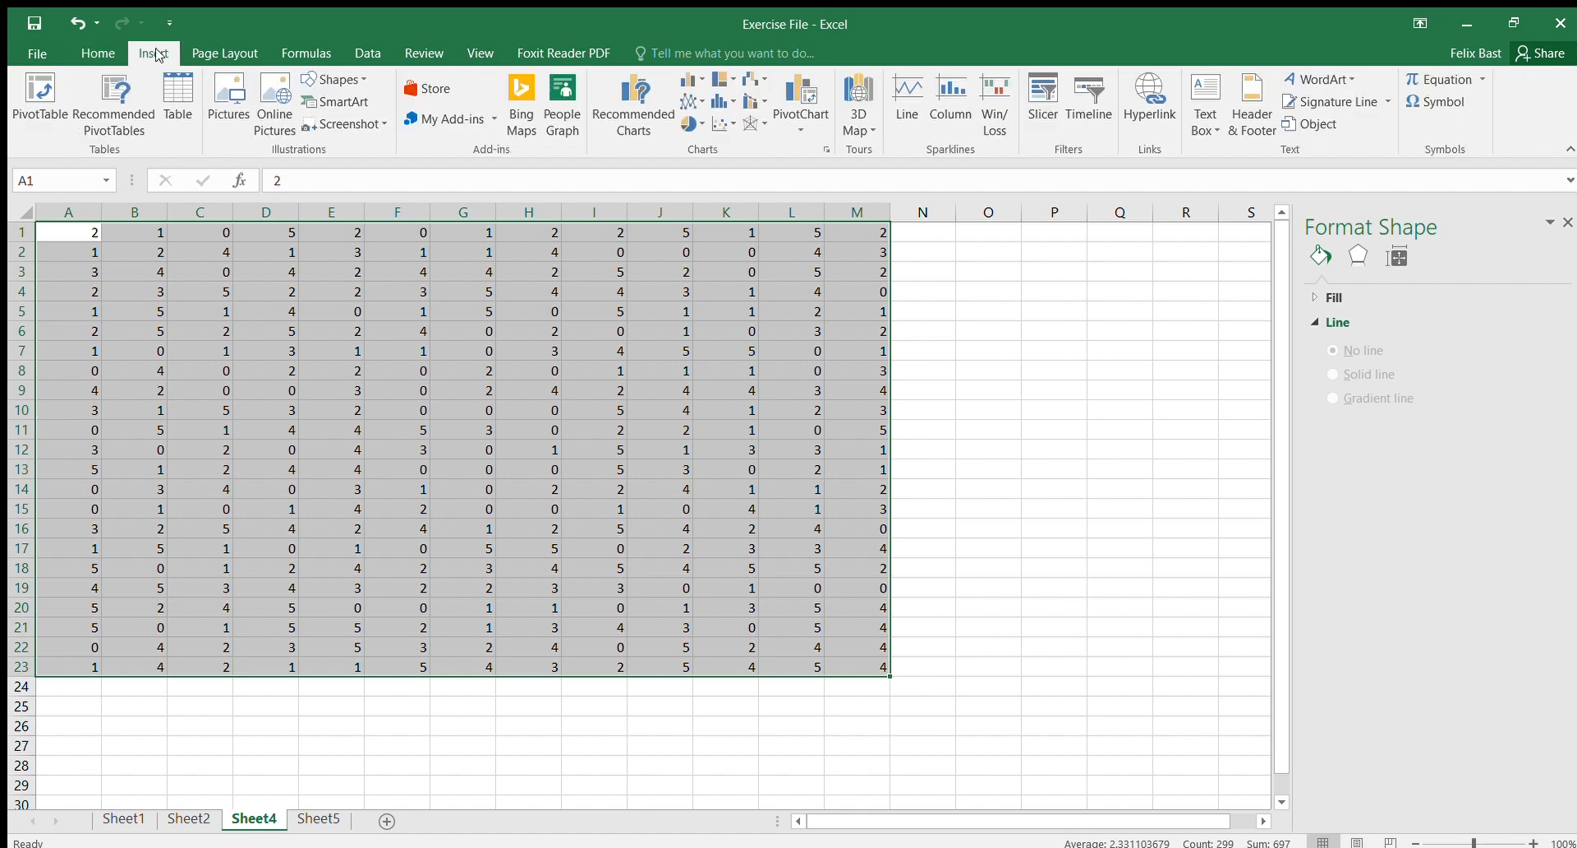
{"action": "left_click", "coordinate": [643, 105]}
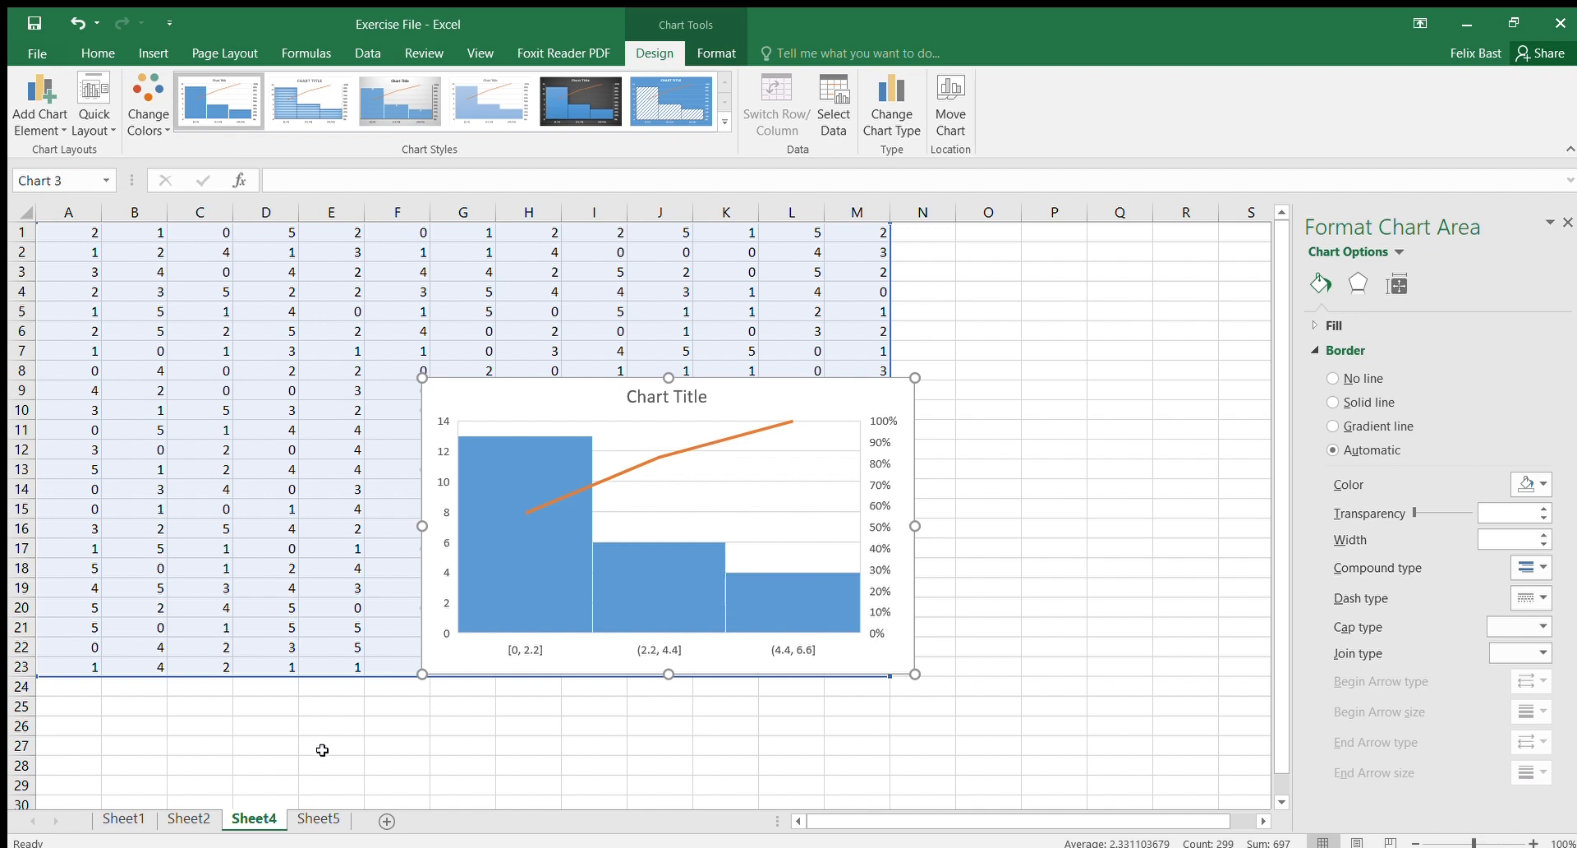
Step: On Sheet5, insert a 2-D pie chart of the observed frequencies in B2:C6
{"action": "left_click", "coordinate": [322, 820]}
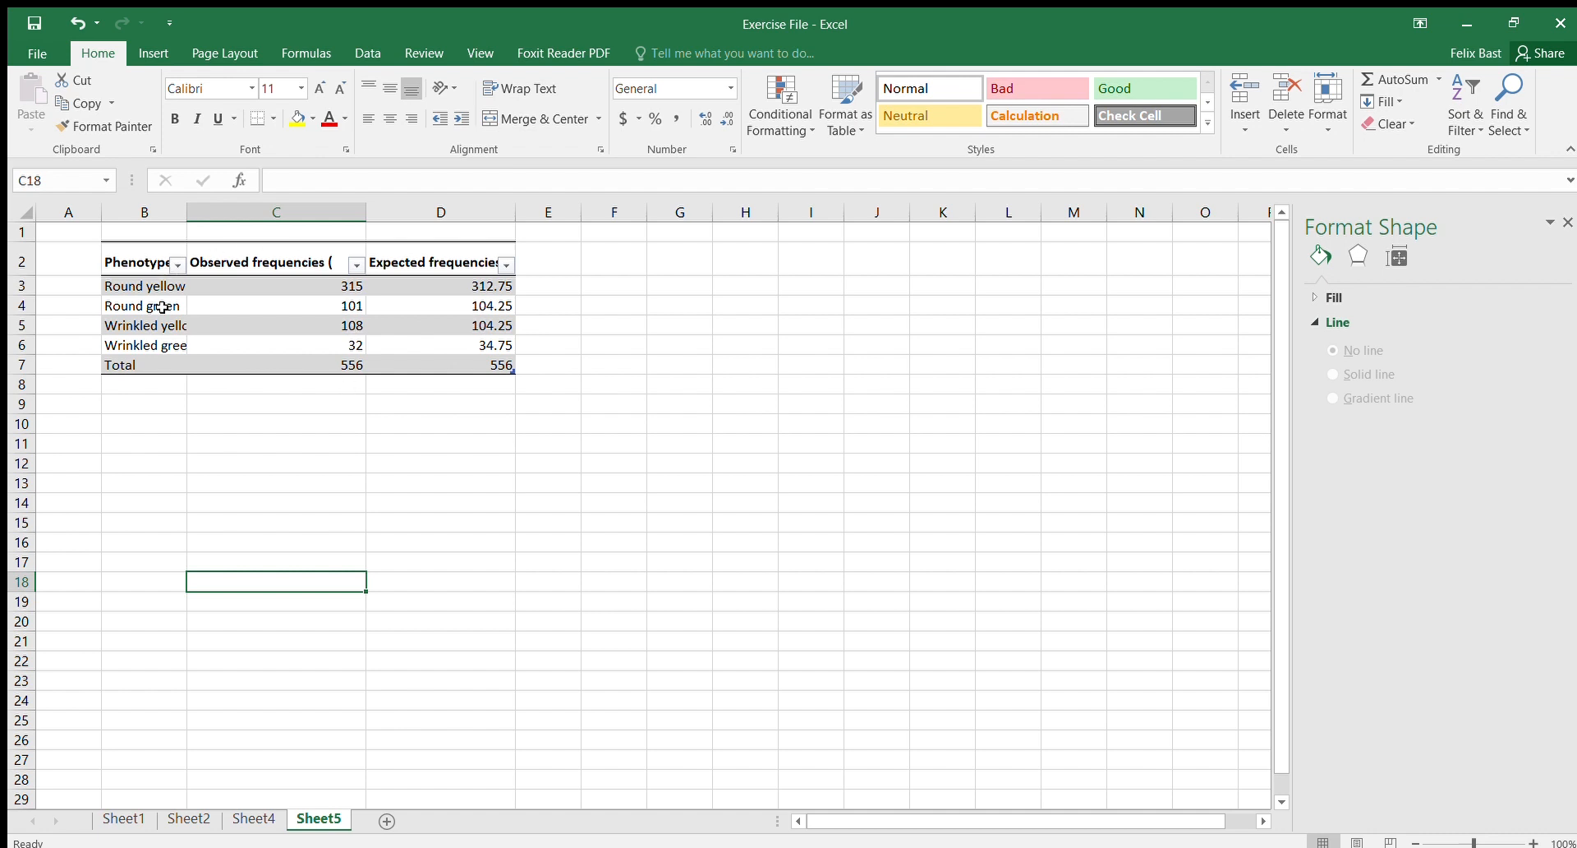
{"action": "left_click", "coordinate": [302, 287]}
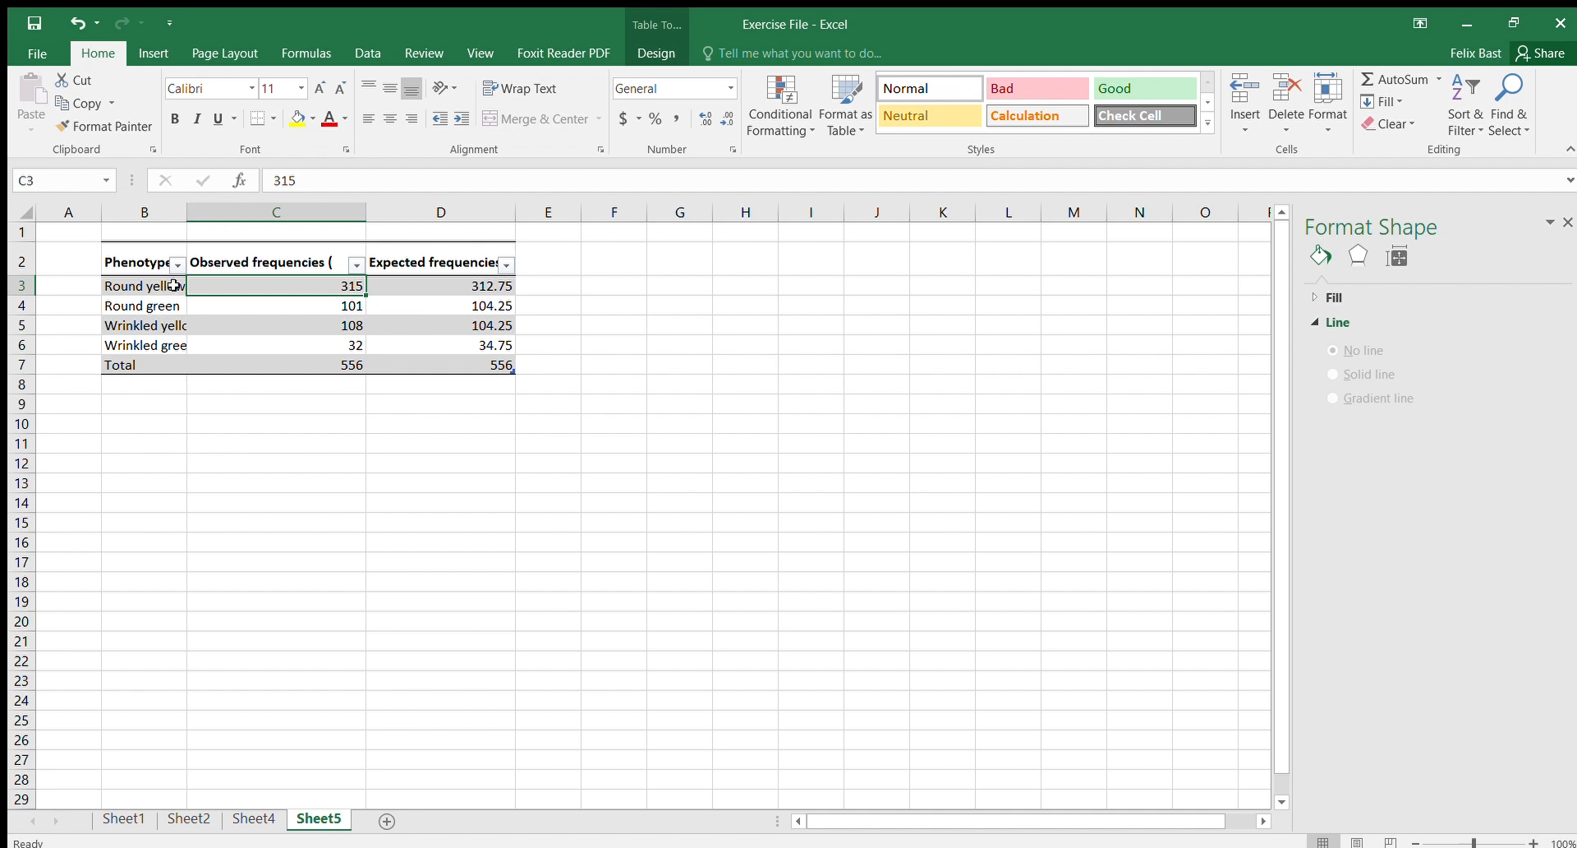
{"action": "left_click", "coordinate": [328, 305]}
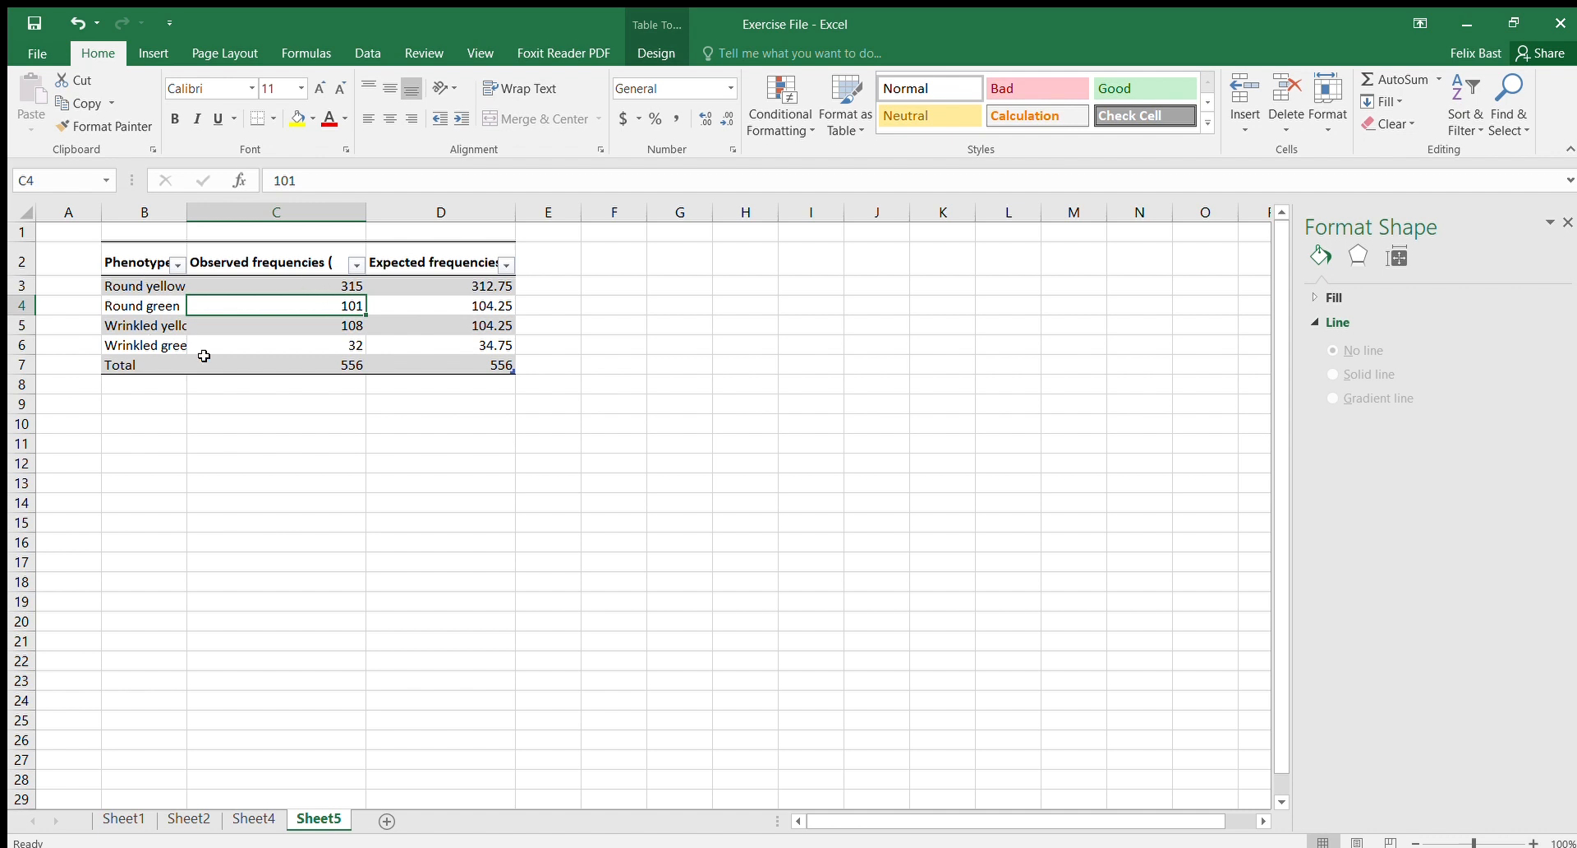
{"action": "left_click", "coordinate": [348, 367]}
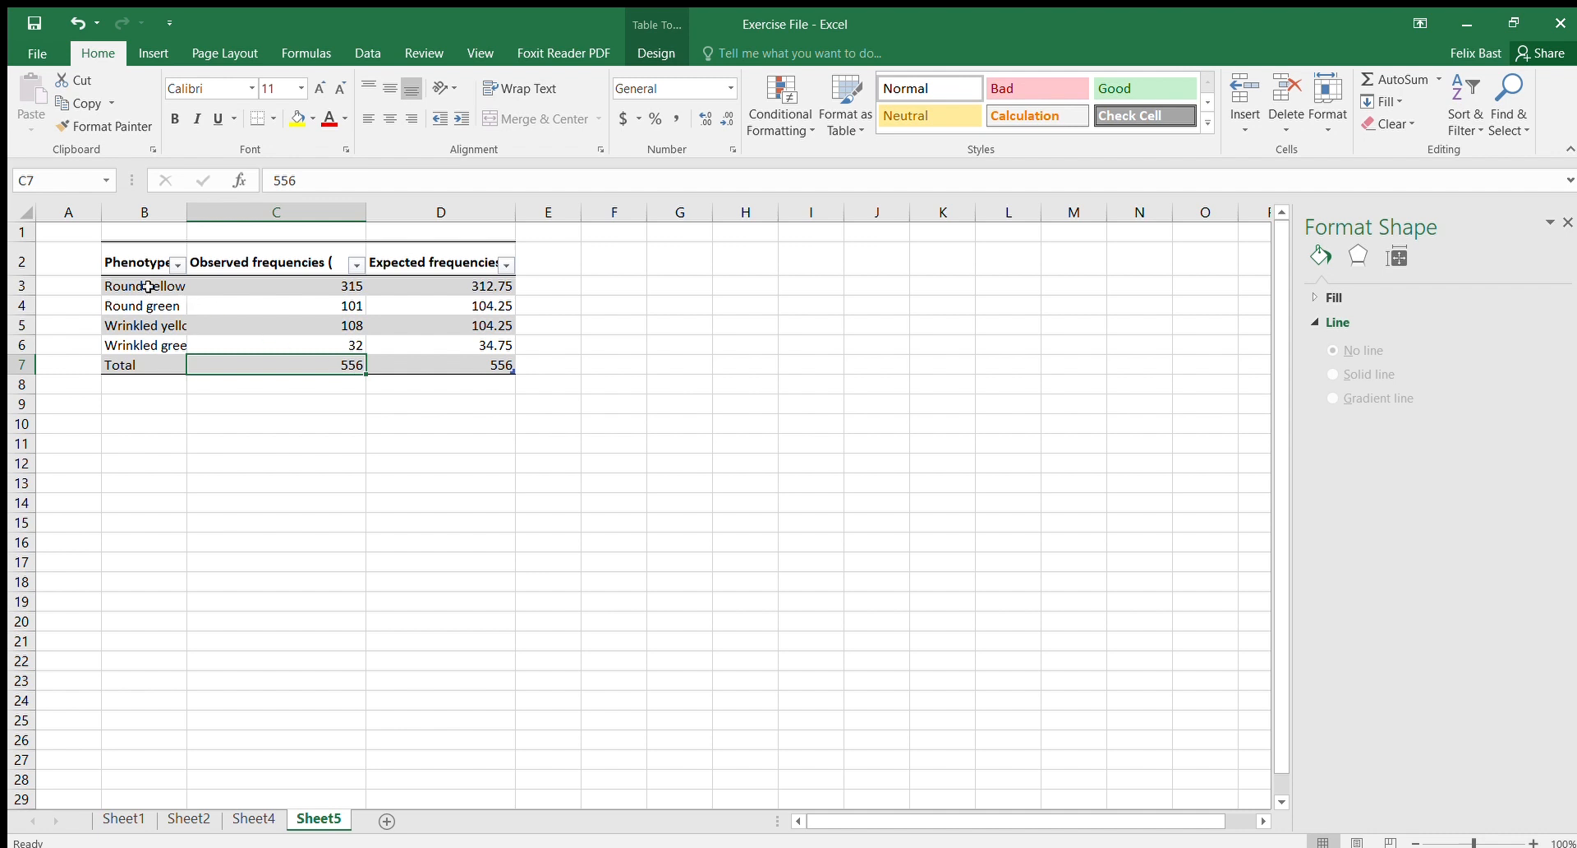
{"action": "left_click_drag", "start_coordinate": [140, 263], "coordinate": [307, 376]}
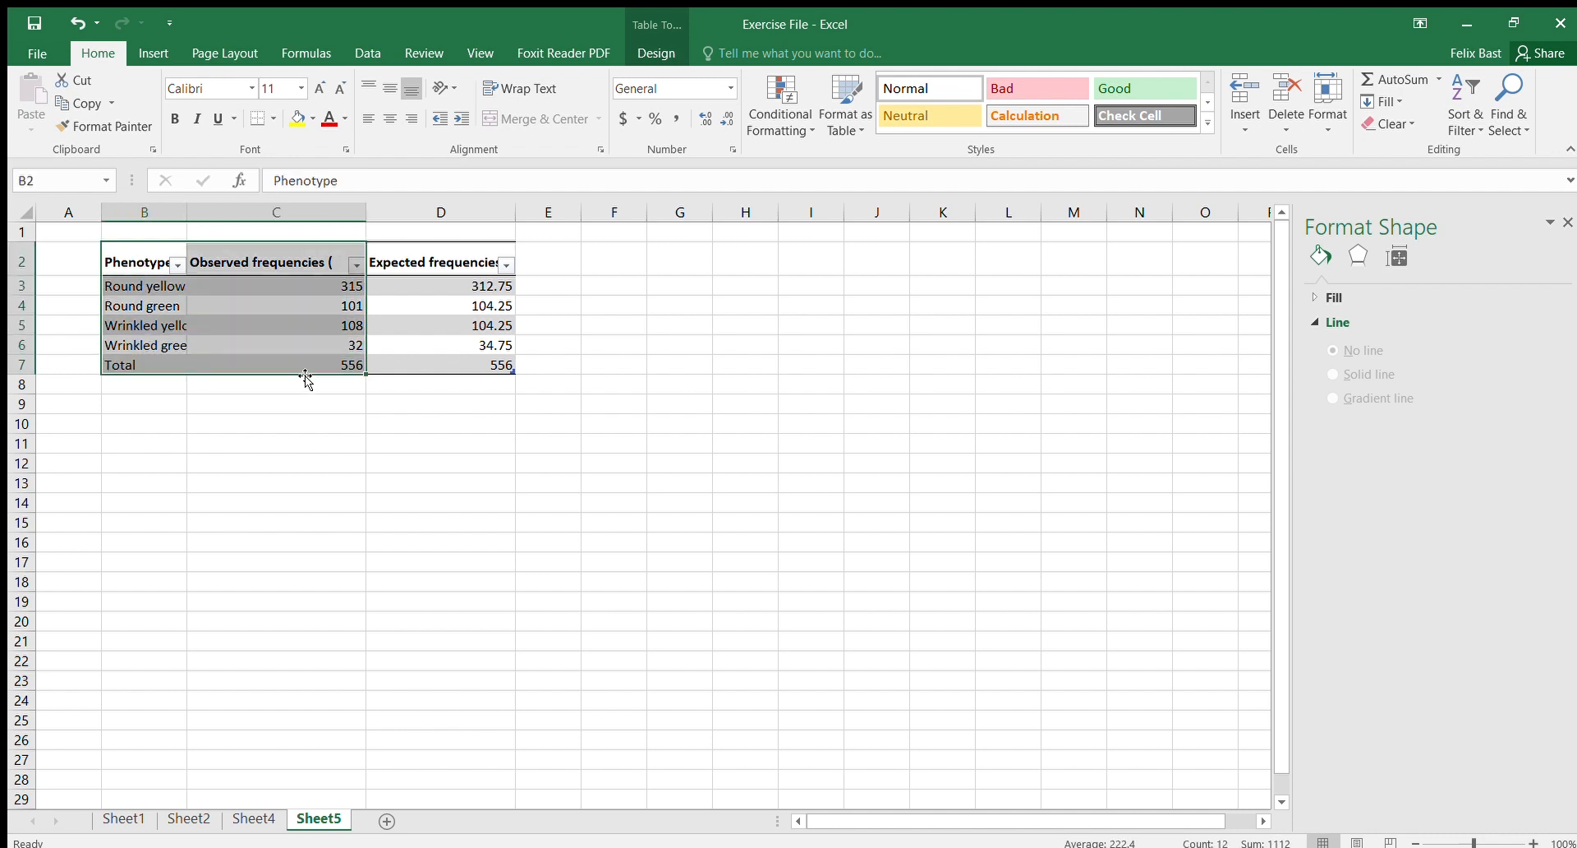
{"action": "left_click", "coordinate": [147, 322]}
{"action": "left_click_drag", "start_coordinate": [136, 256], "coordinate": [292, 344]}
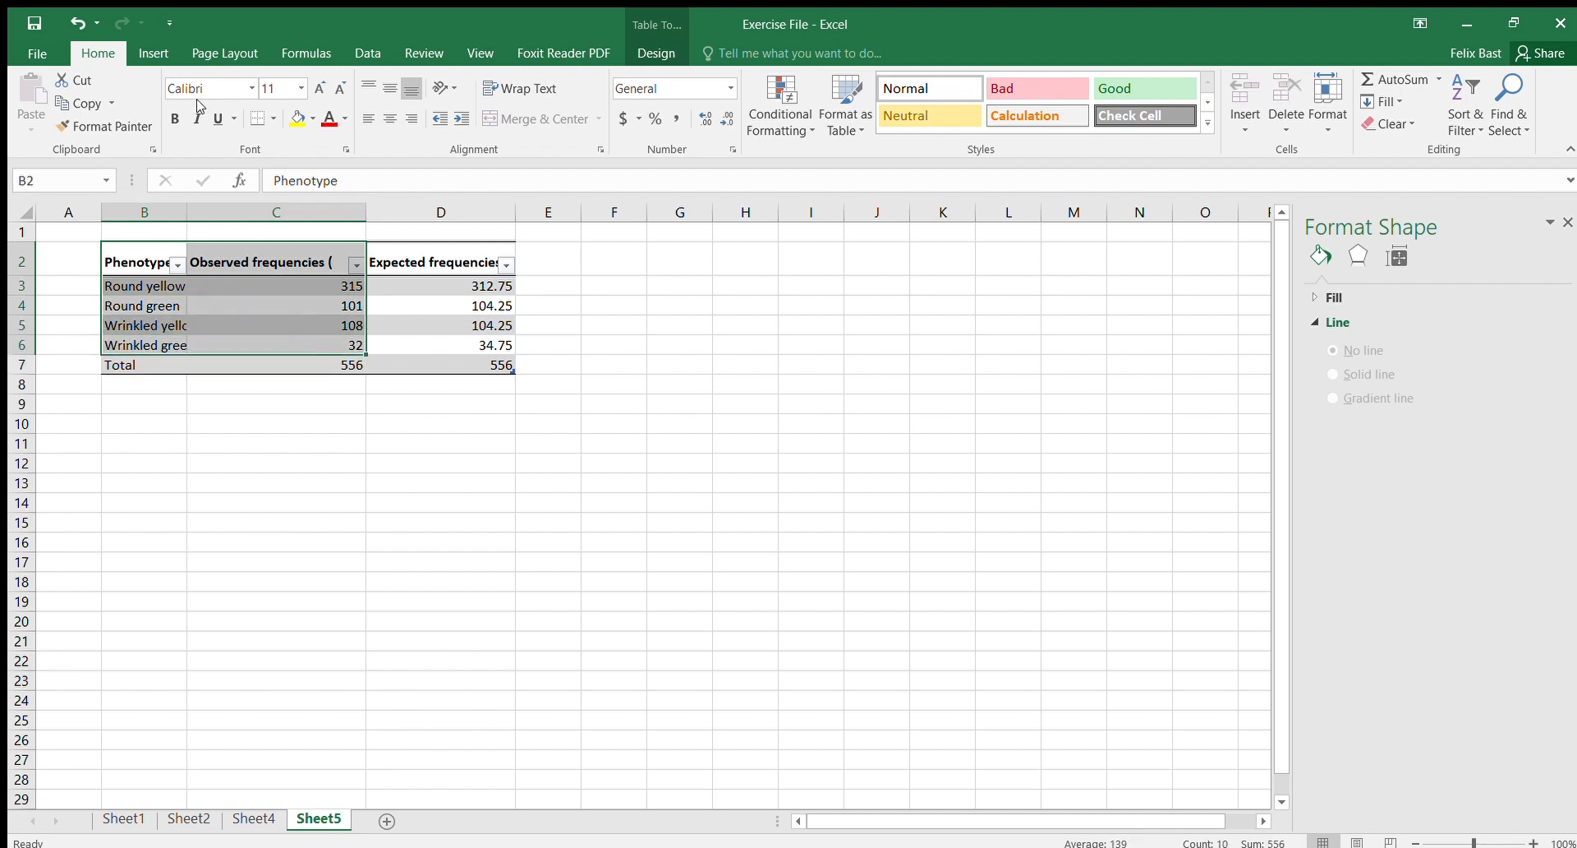
{"action": "left_click", "coordinate": [153, 41]}
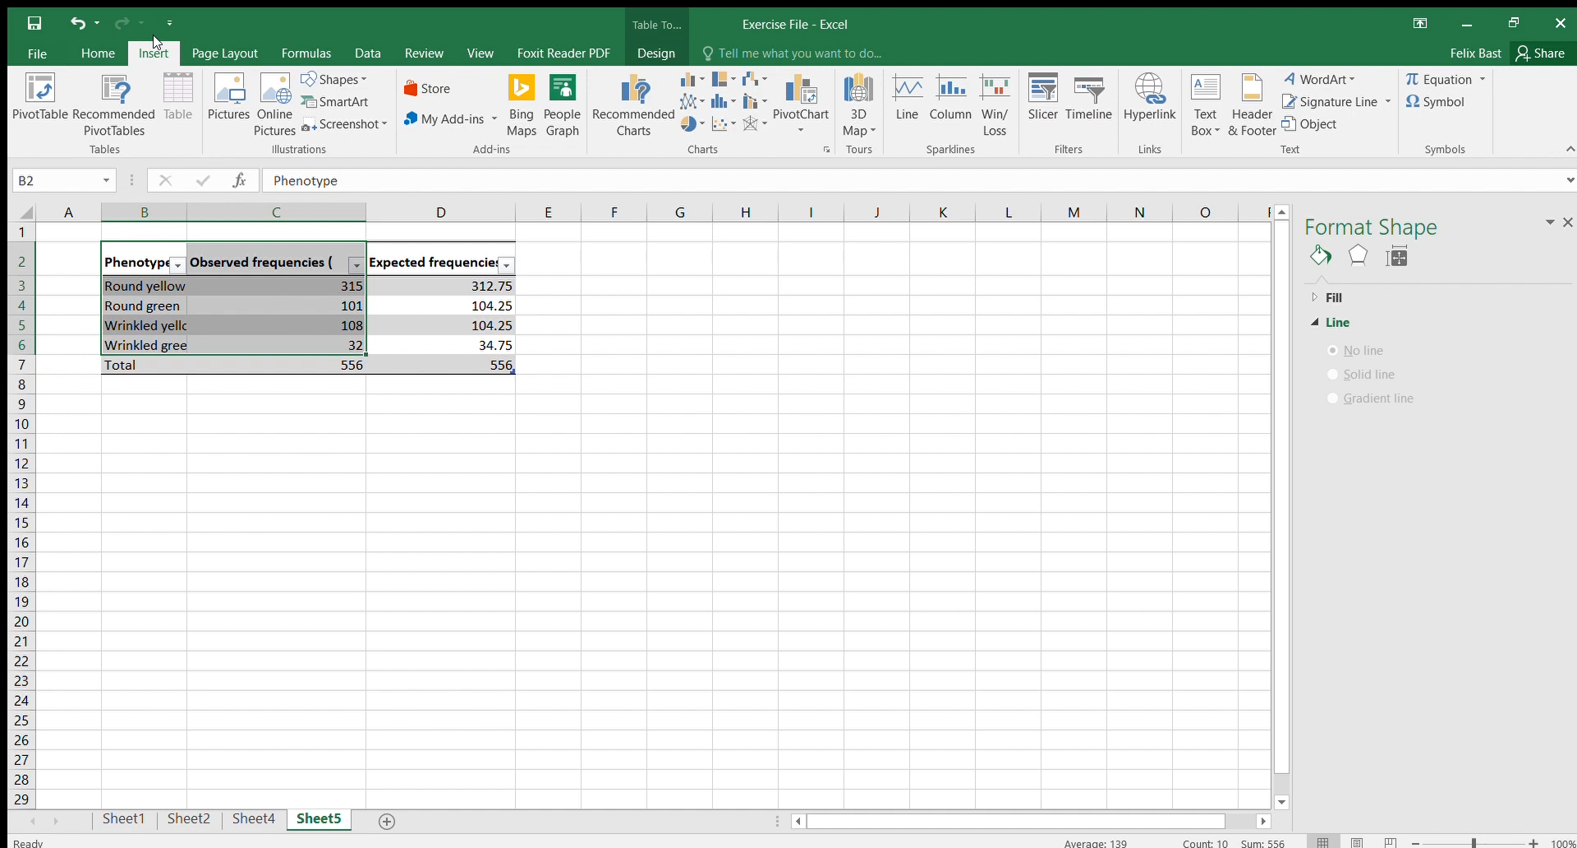
{"action": "left_click", "coordinate": [688, 123]}
{"action": "left_click", "coordinate": [698, 183]}
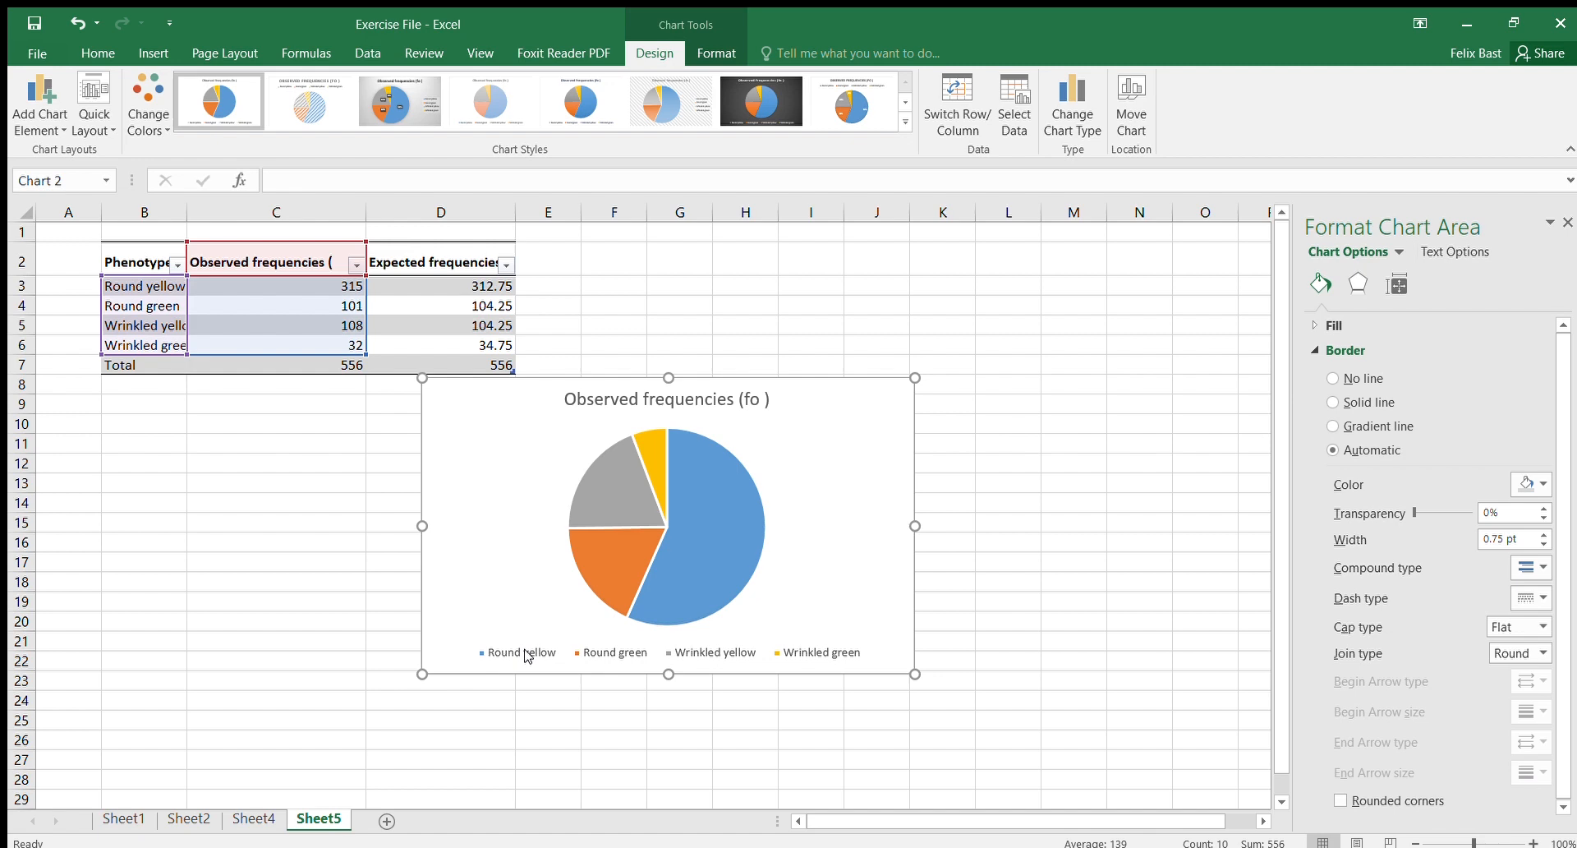
{"action": "left_click", "coordinate": [319, 425]}
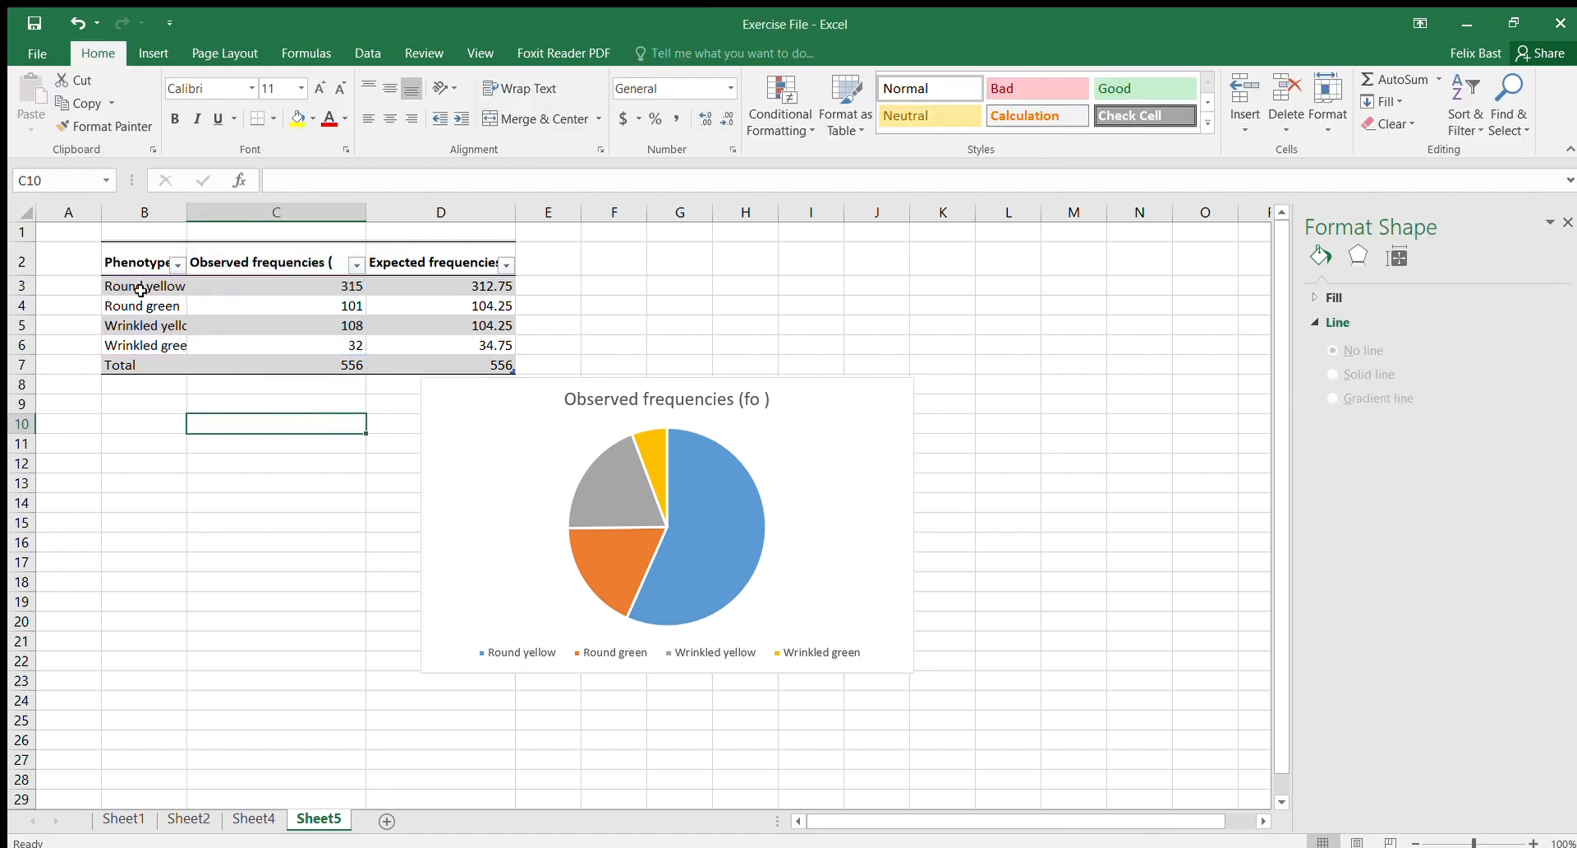
{"action": "left_click_drag", "start_coordinate": [140, 290], "coordinate": [279, 342]}
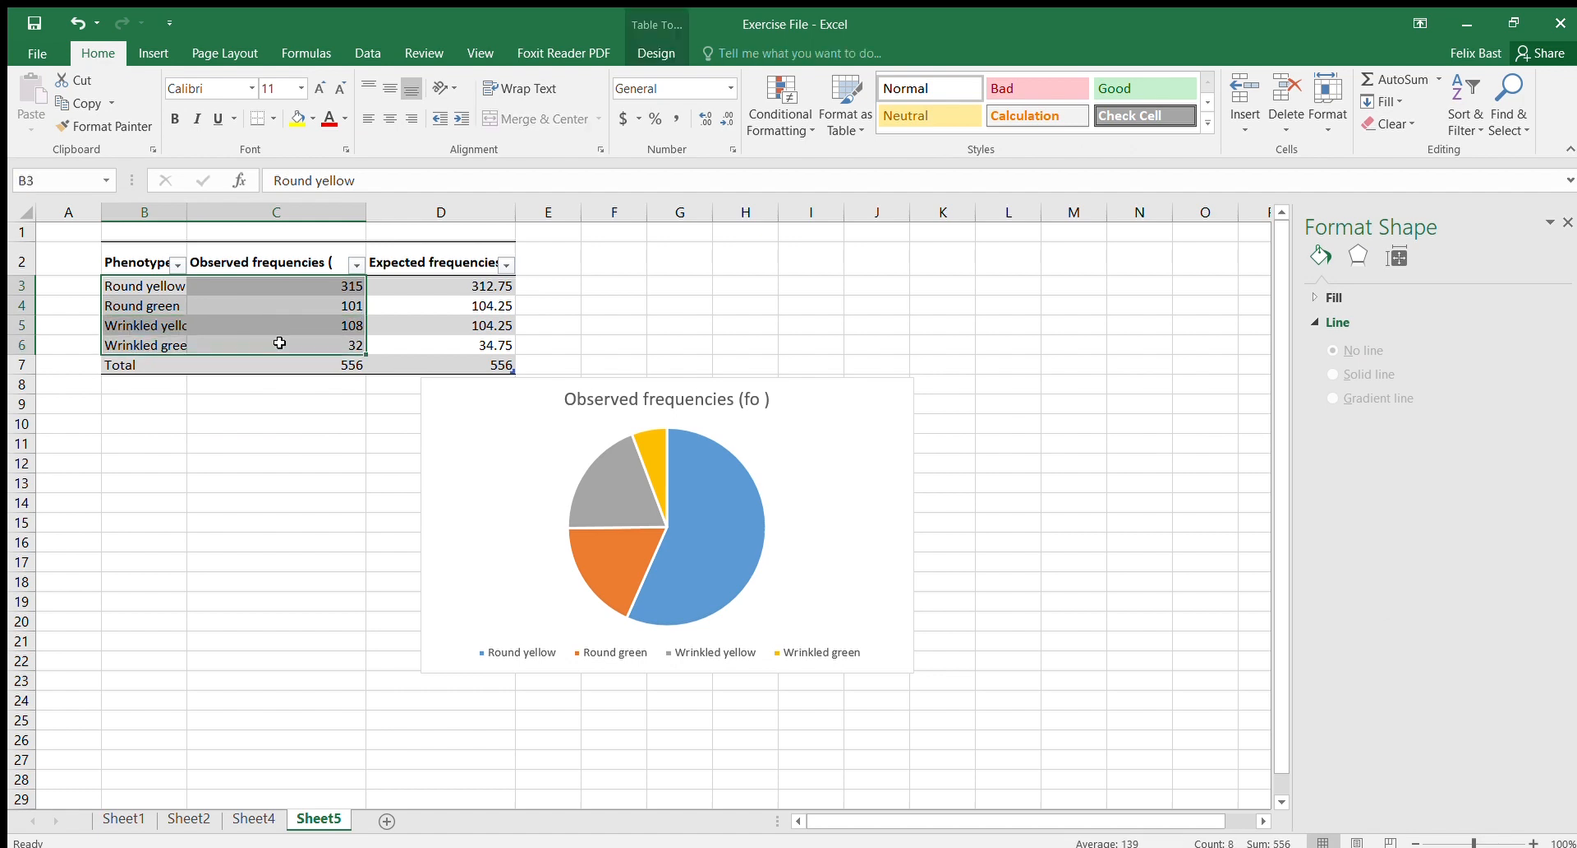
{"action": "left_click", "coordinate": [150, 54]}
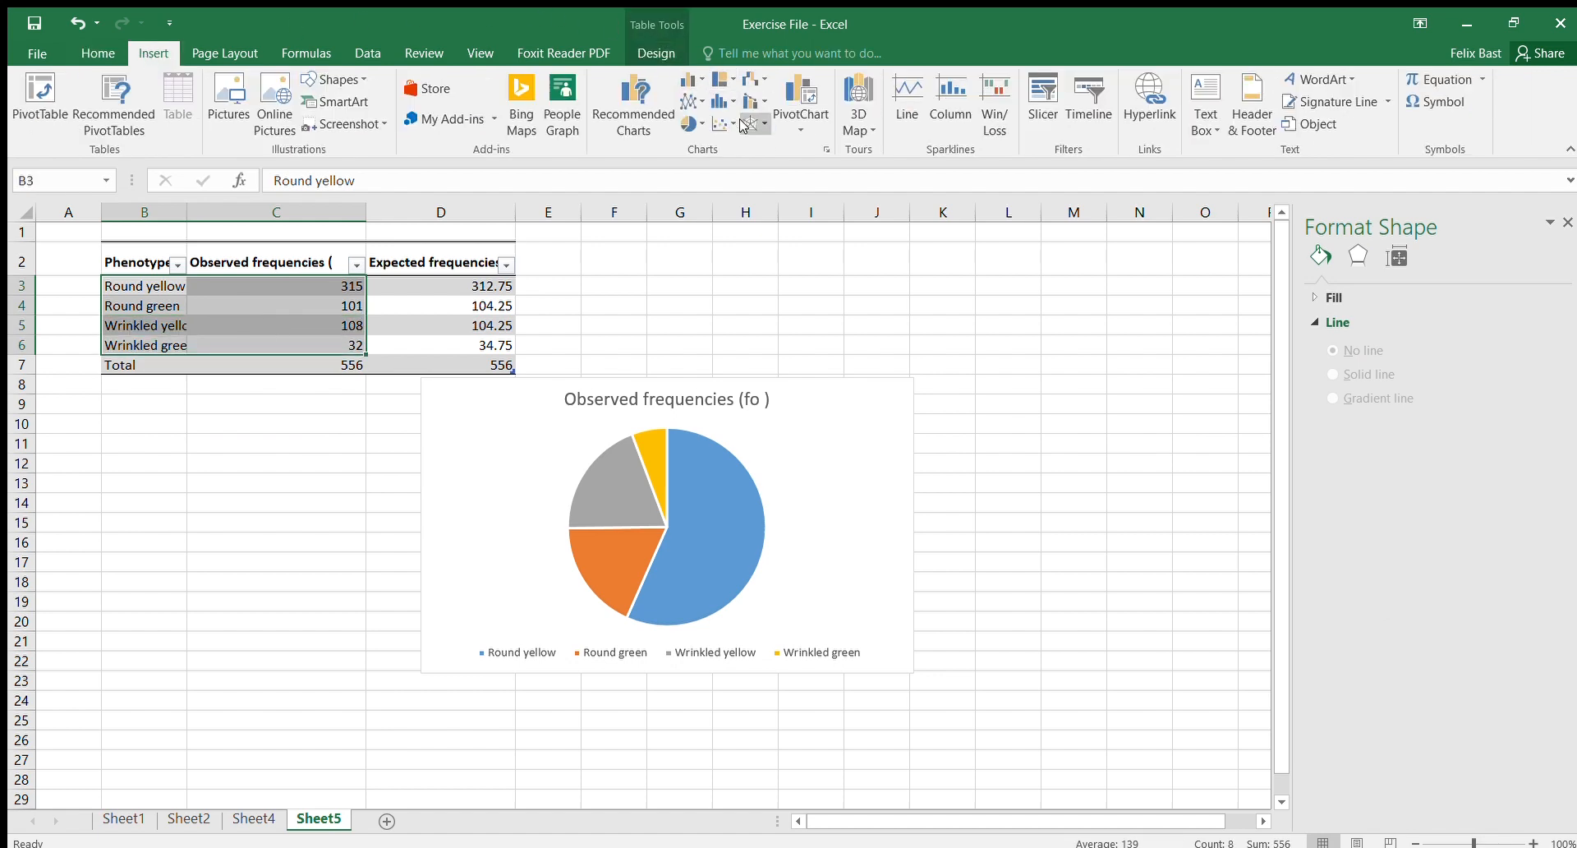
{"action": "left_click", "coordinate": [685, 124]}
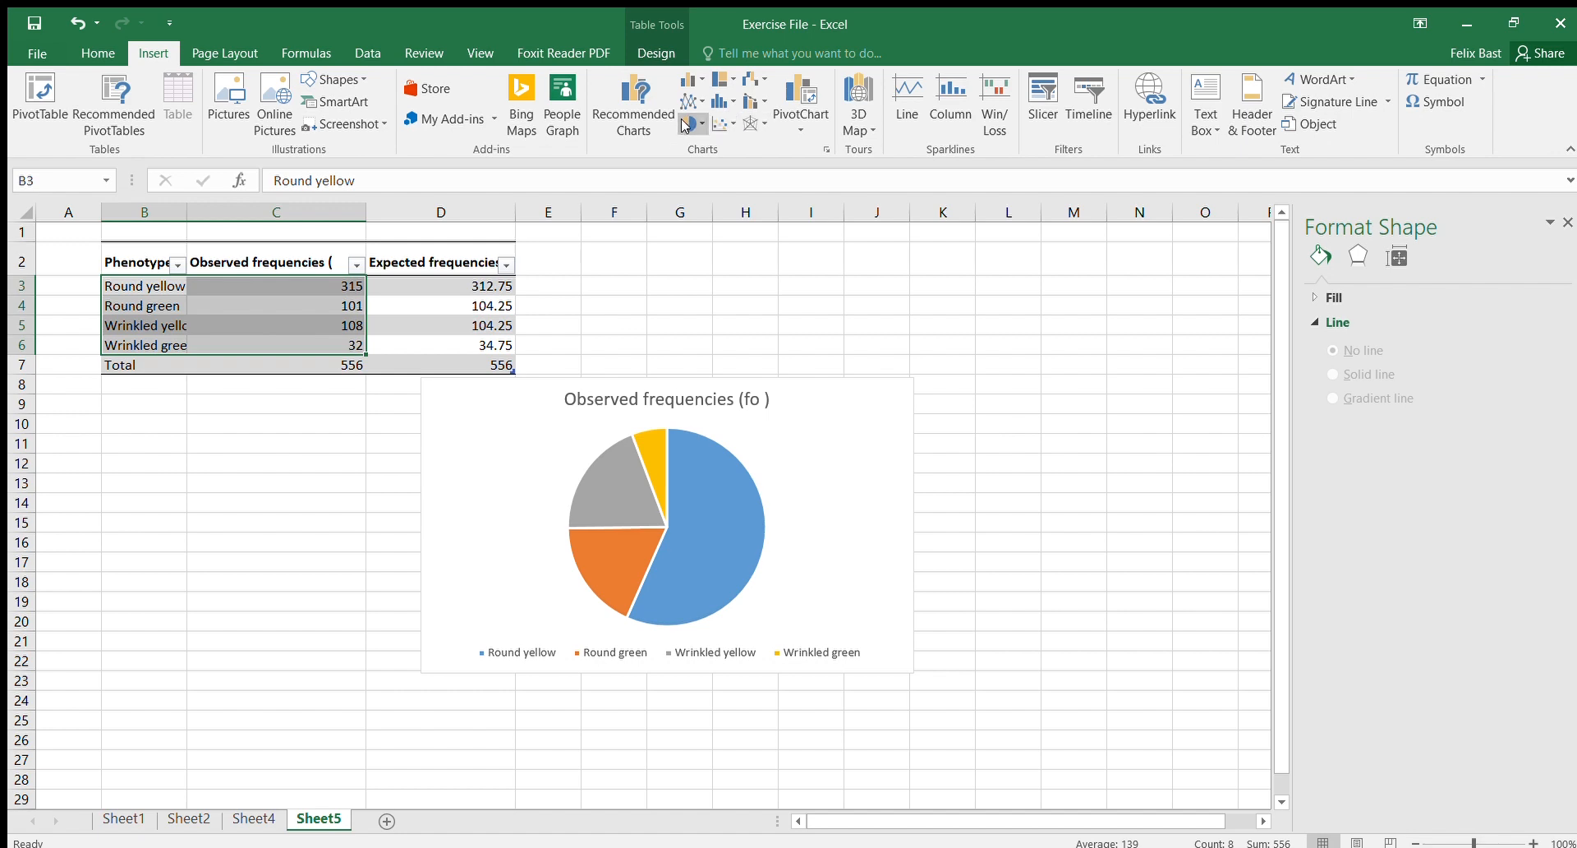
{"action": "left_click", "coordinate": [705, 188]}
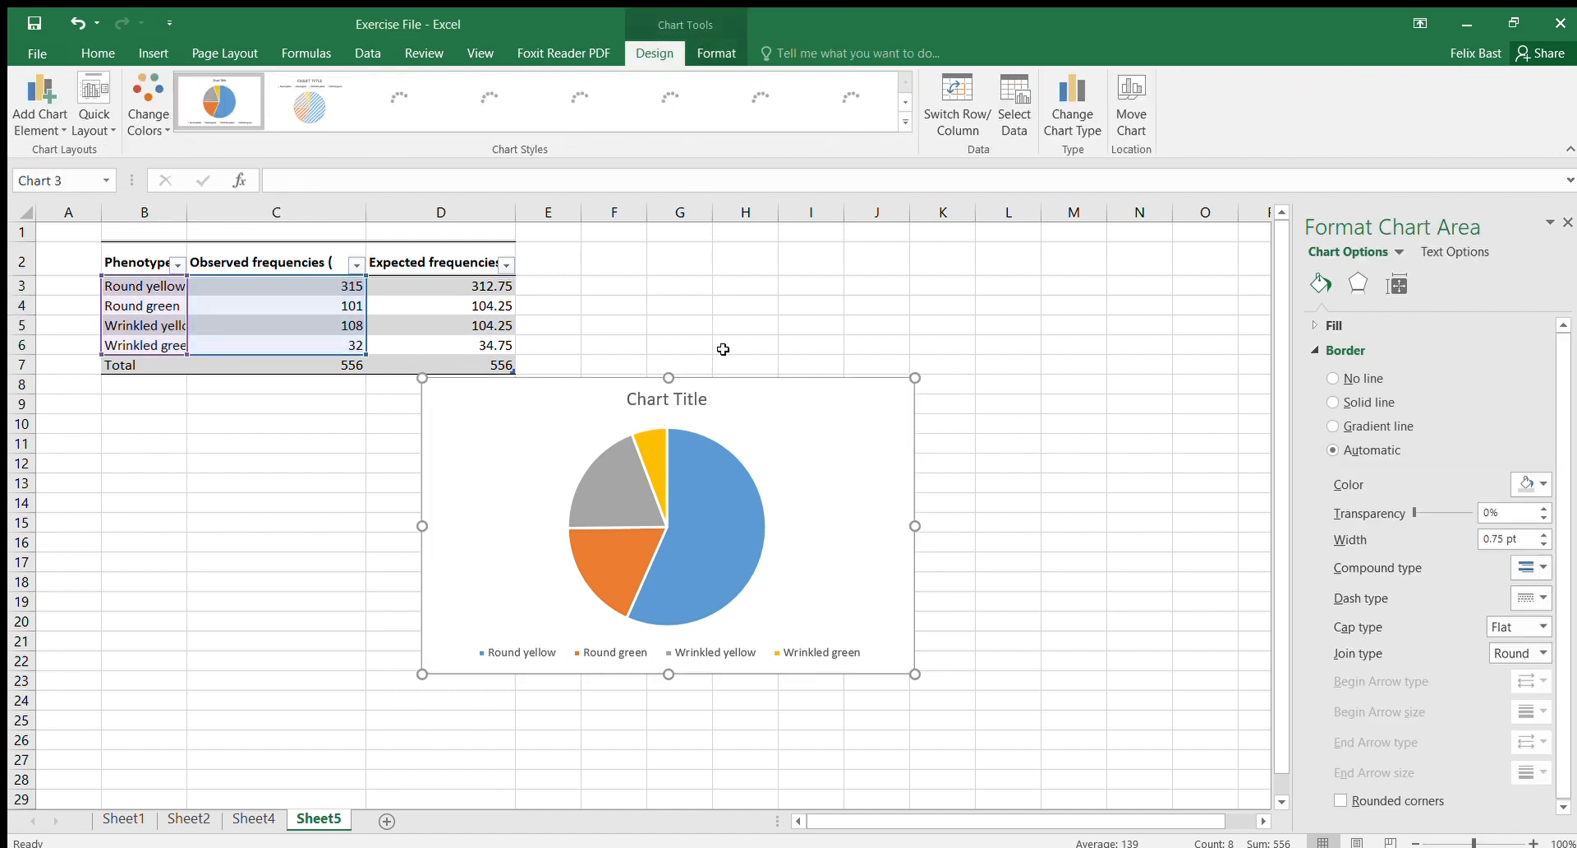
{"action": "left_click_drag", "start_coordinate": [782, 414], "coordinate": [1151, 394]}
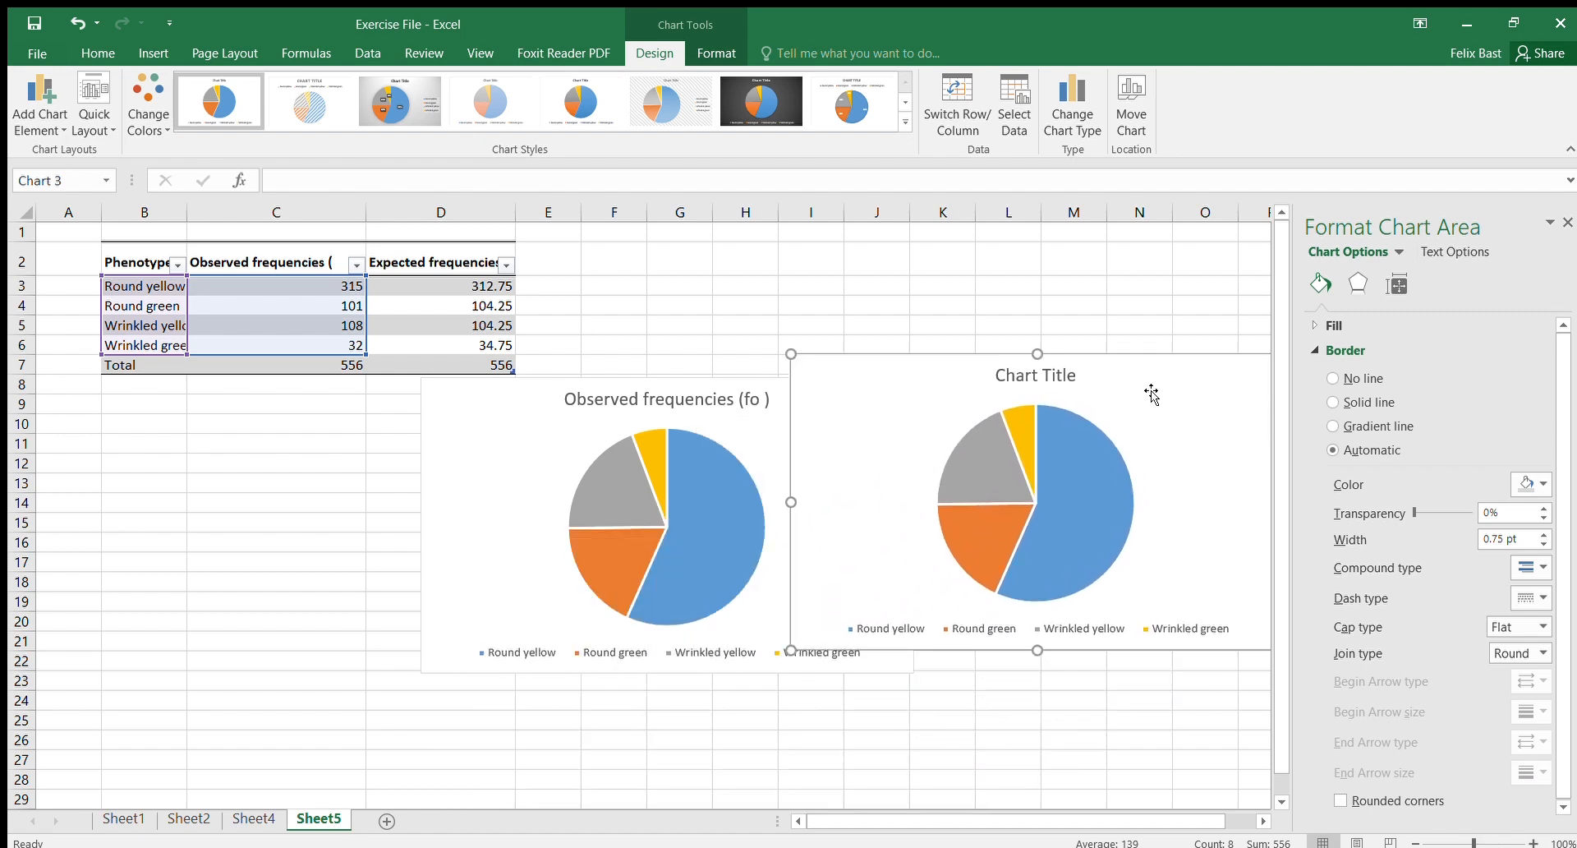
{"action": "key", "text": "Delete"}
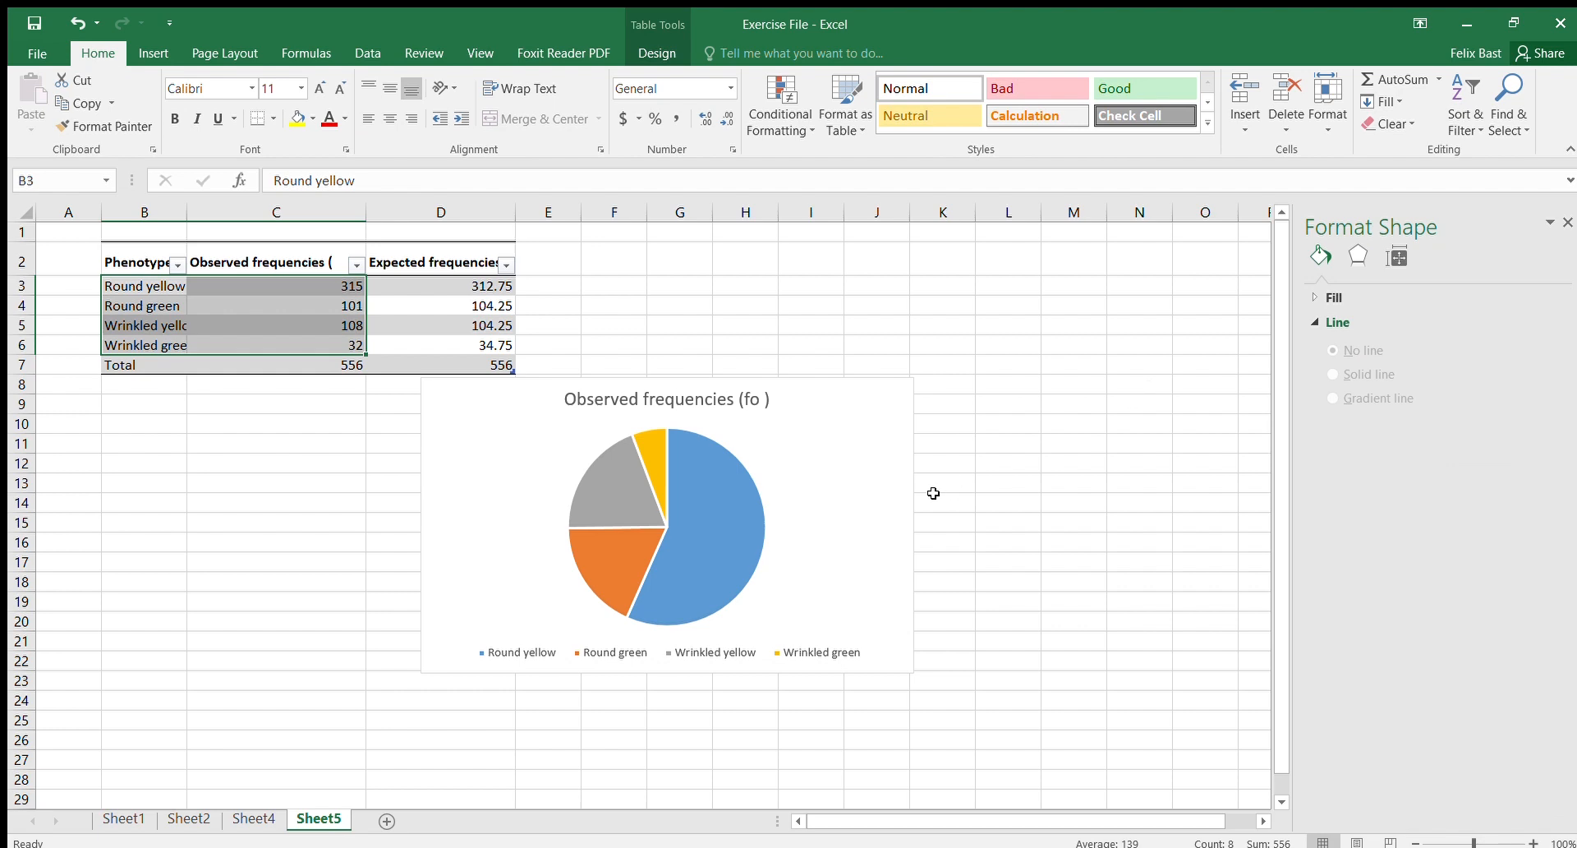
Step: Delete the observed frequencies pie chart
{"action": "left_click", "coordinate": [858, 465]}
{"action": "key", "text": "Delete"}
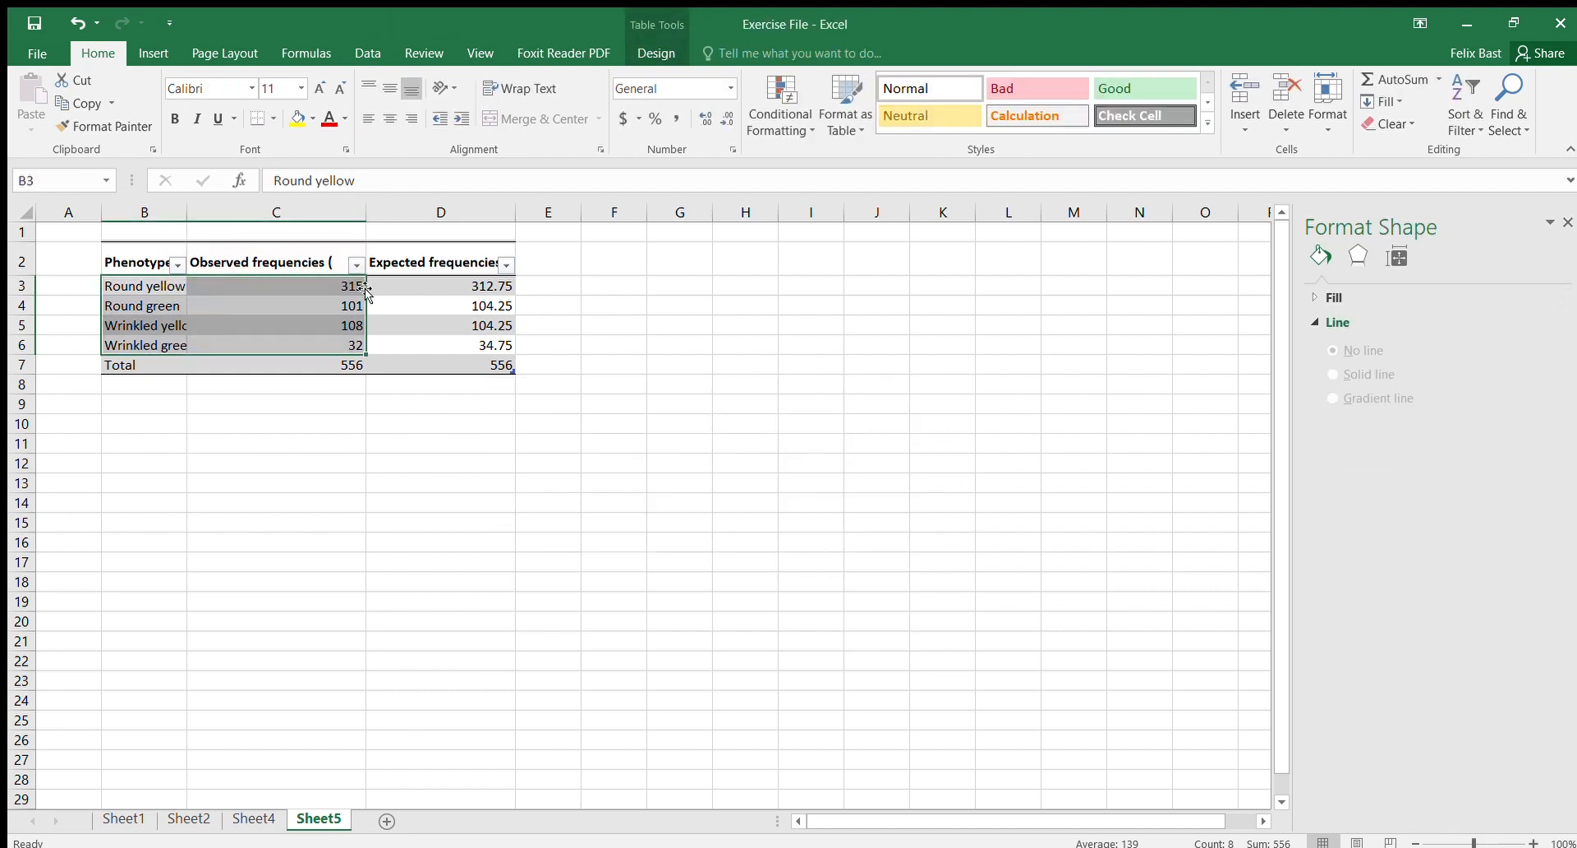
Step: Inspect the expected frequency formulas in cells D3 to D6 alongside the observed values
{"action": "left_click", "coordinate": [472, 290]}
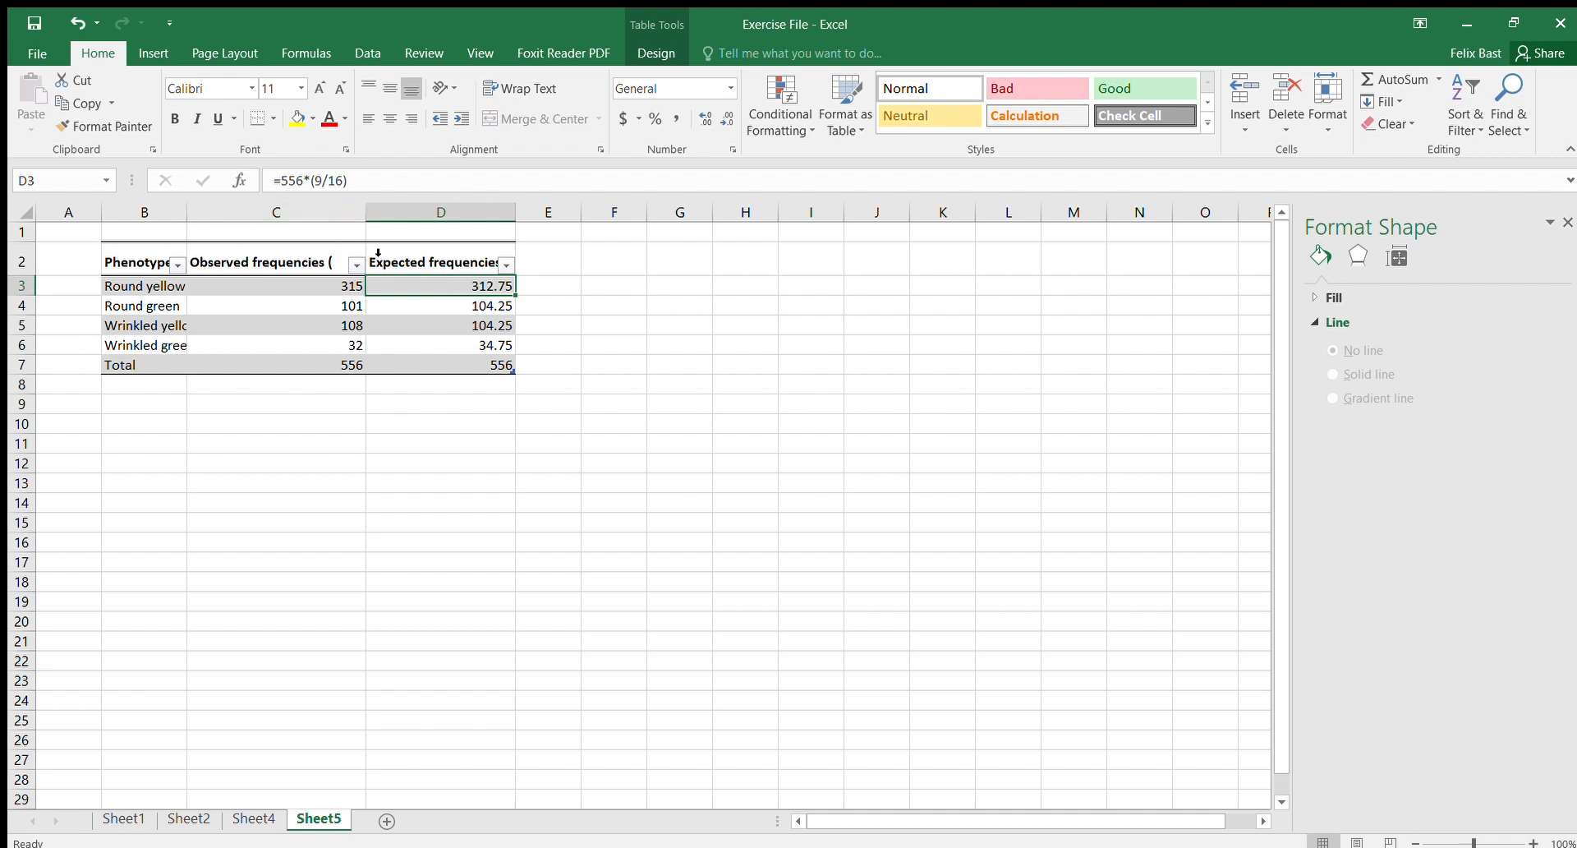
{"action": "left_click", "coordinate": [474, 302]}
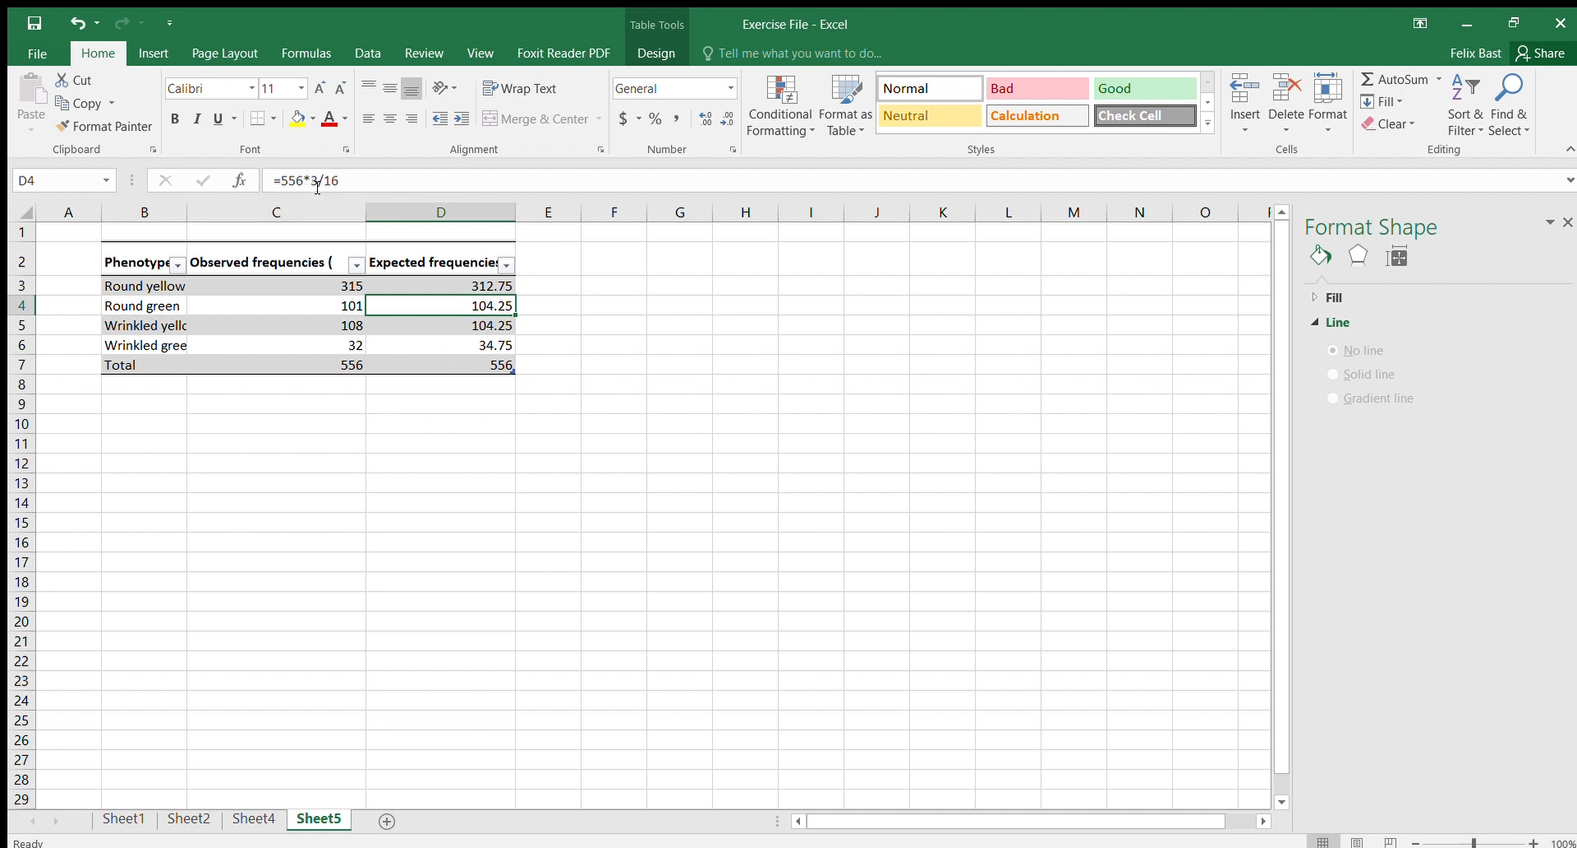
{"action": "left_click", "coordinate": [474, 286]}
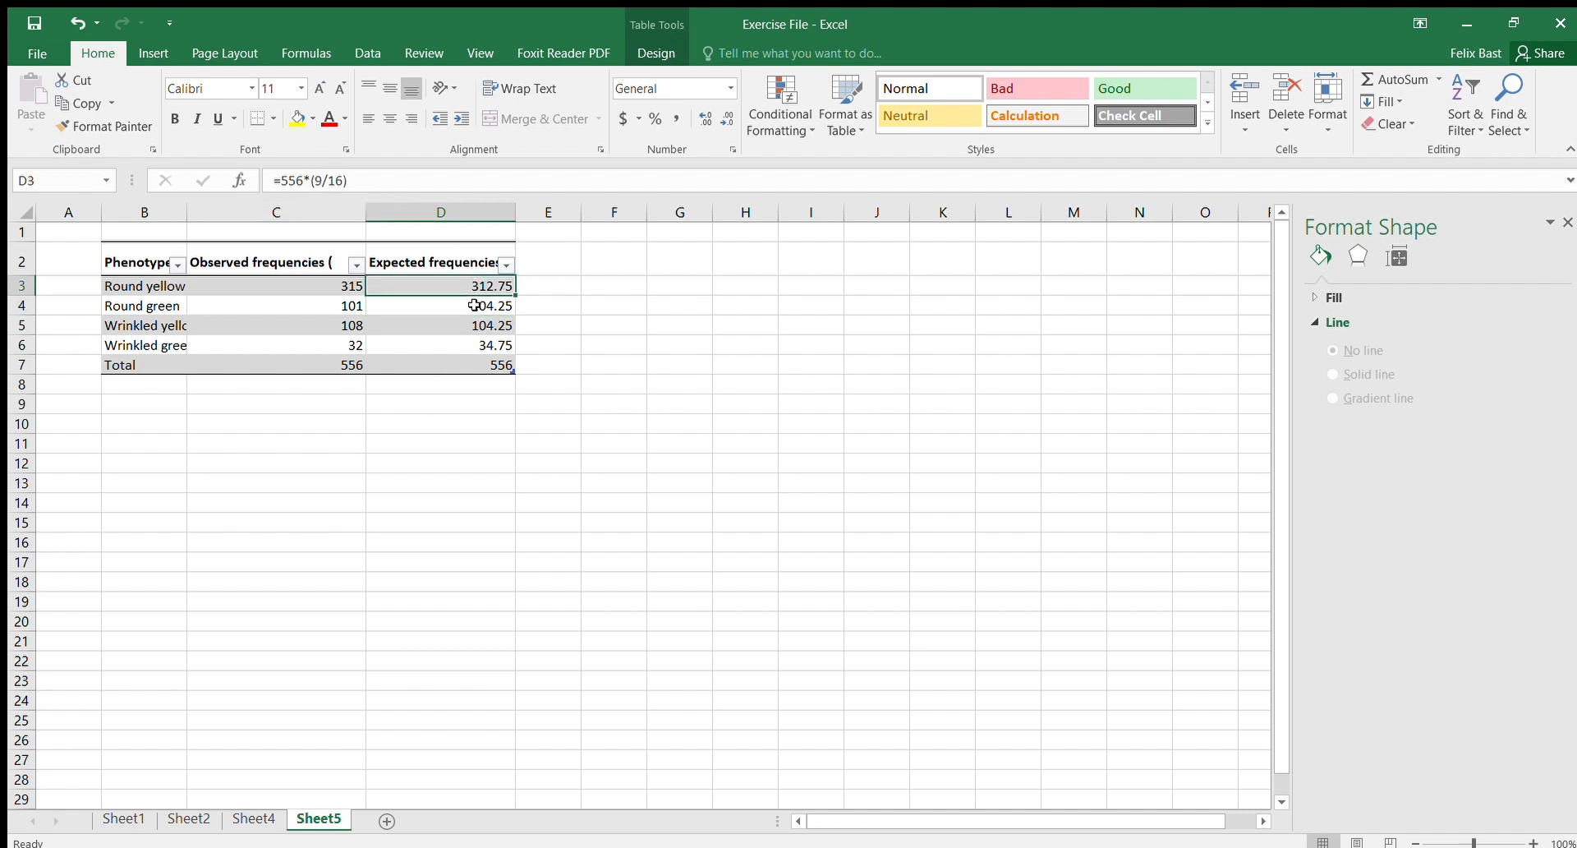
{"action": "left_click", "coordinate": [475, 305]}
{"action": "key", "text": "Down"}
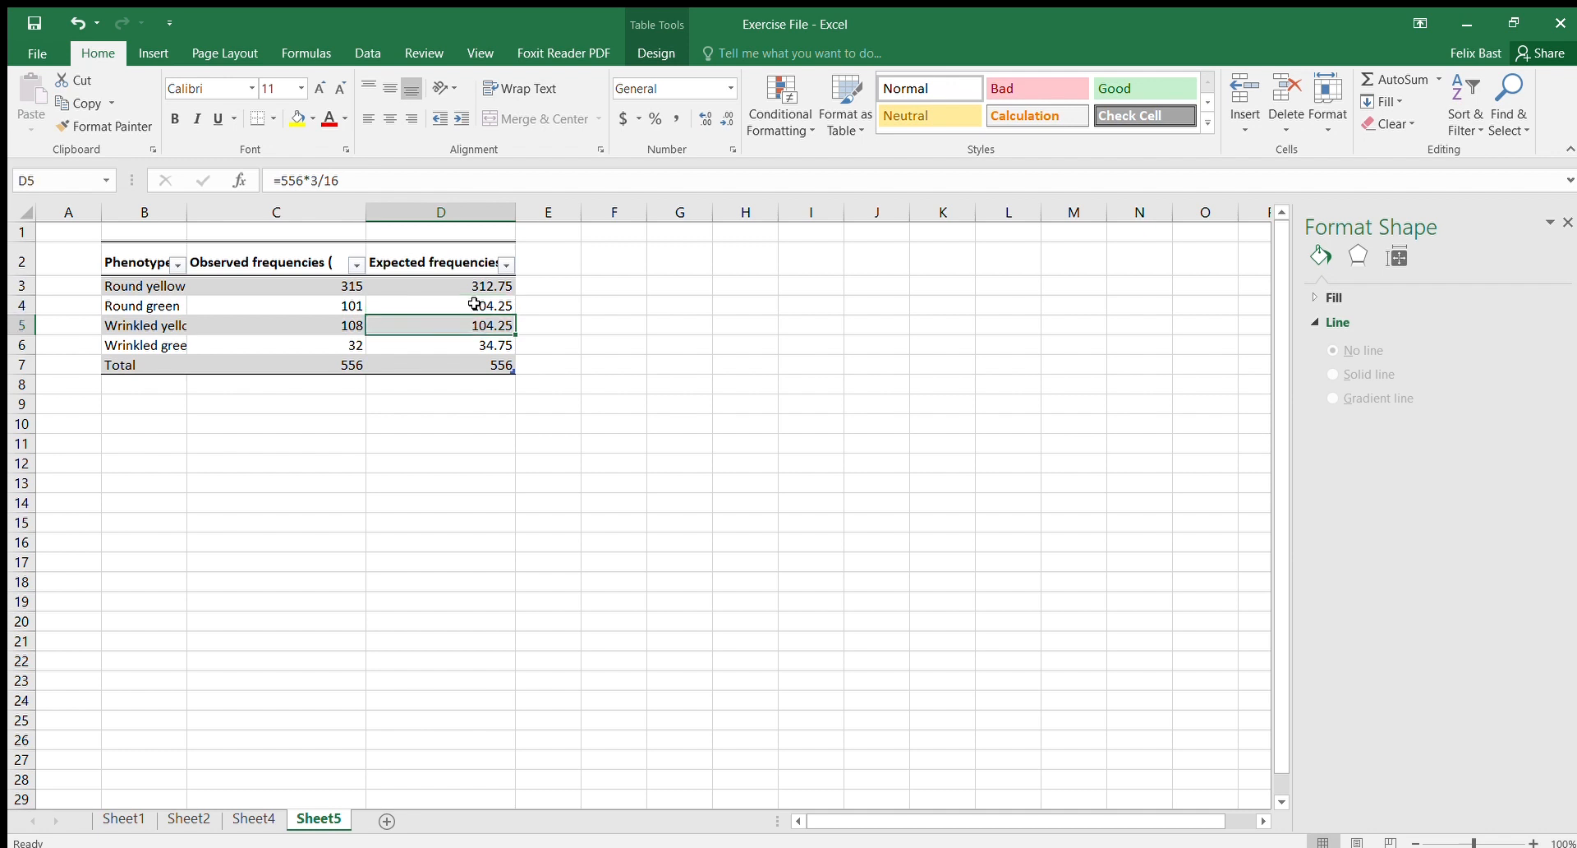
{"action": "key", "text": "Down"}
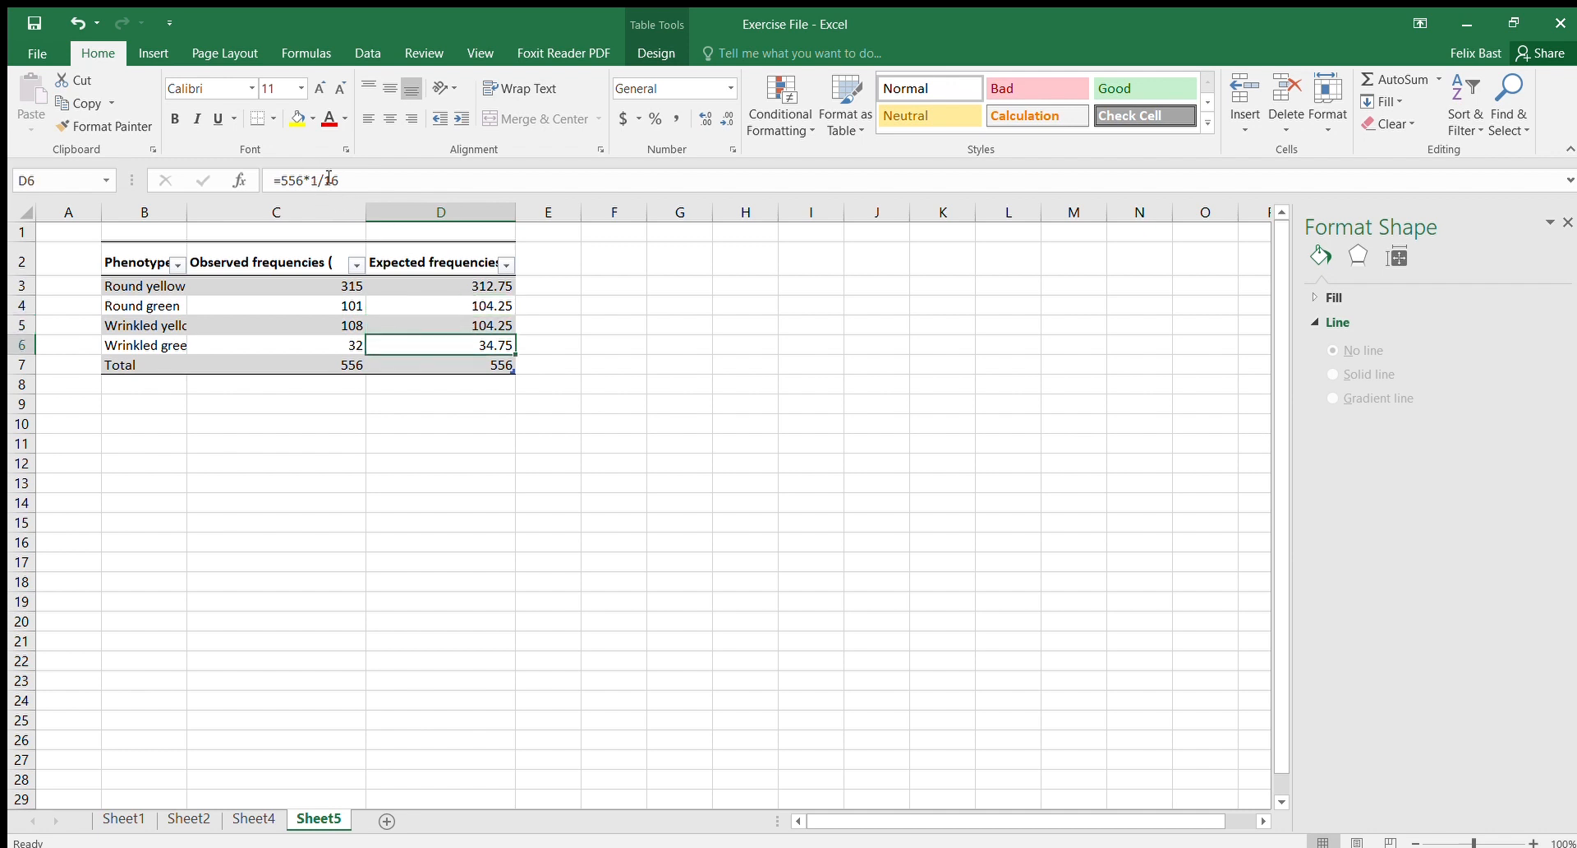
{"action": "left_click", "coordinate": [460, 285]}
{"action": "left_click", "coordinate": [346, 283]}
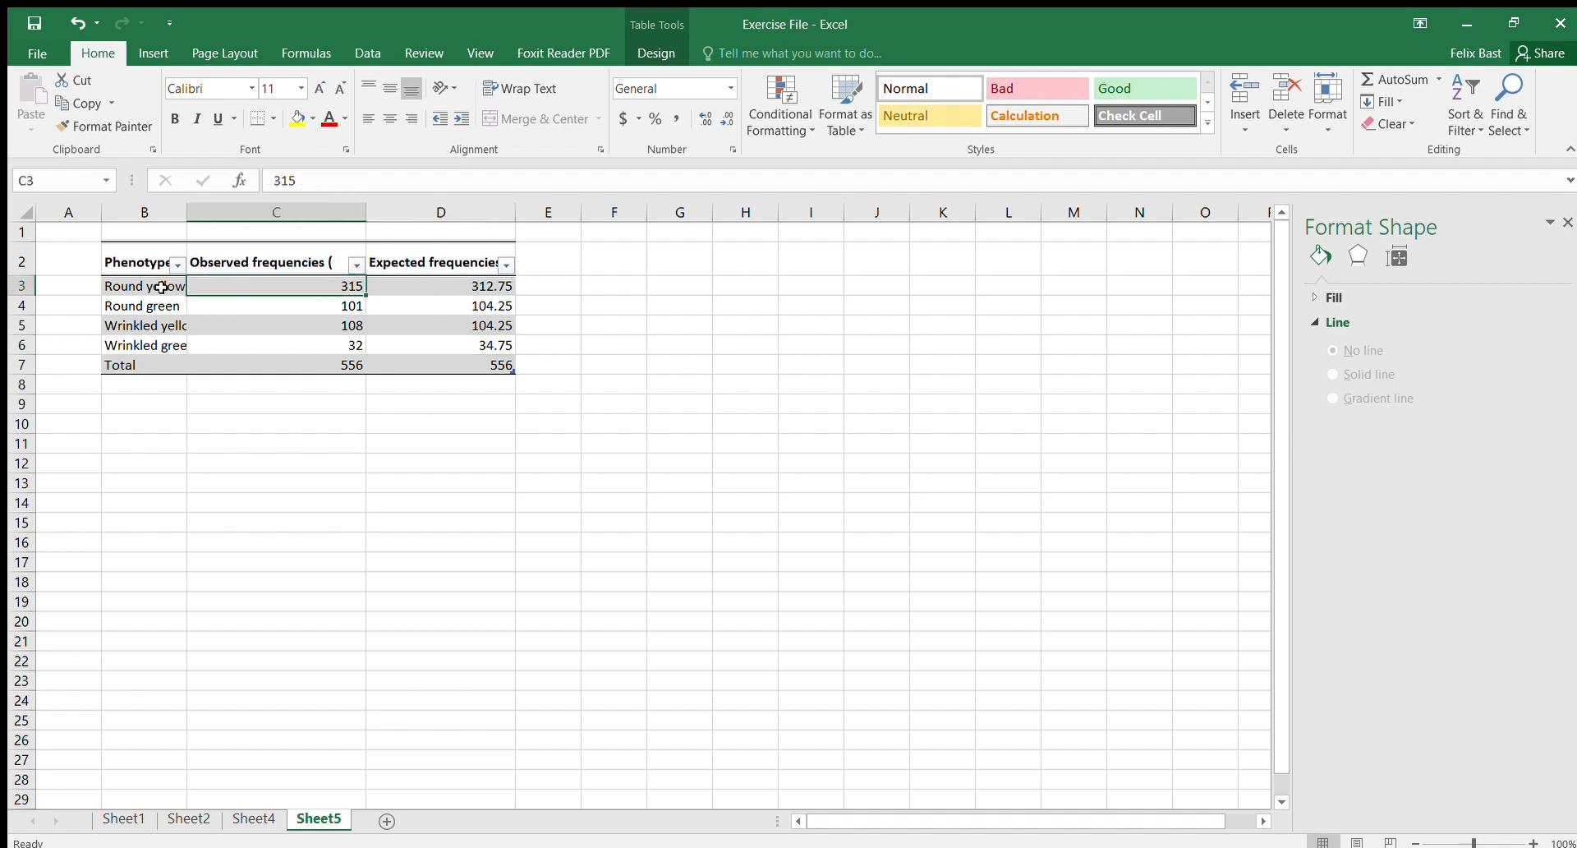
{"action": "left_click", "coordinate": [457, 281]}
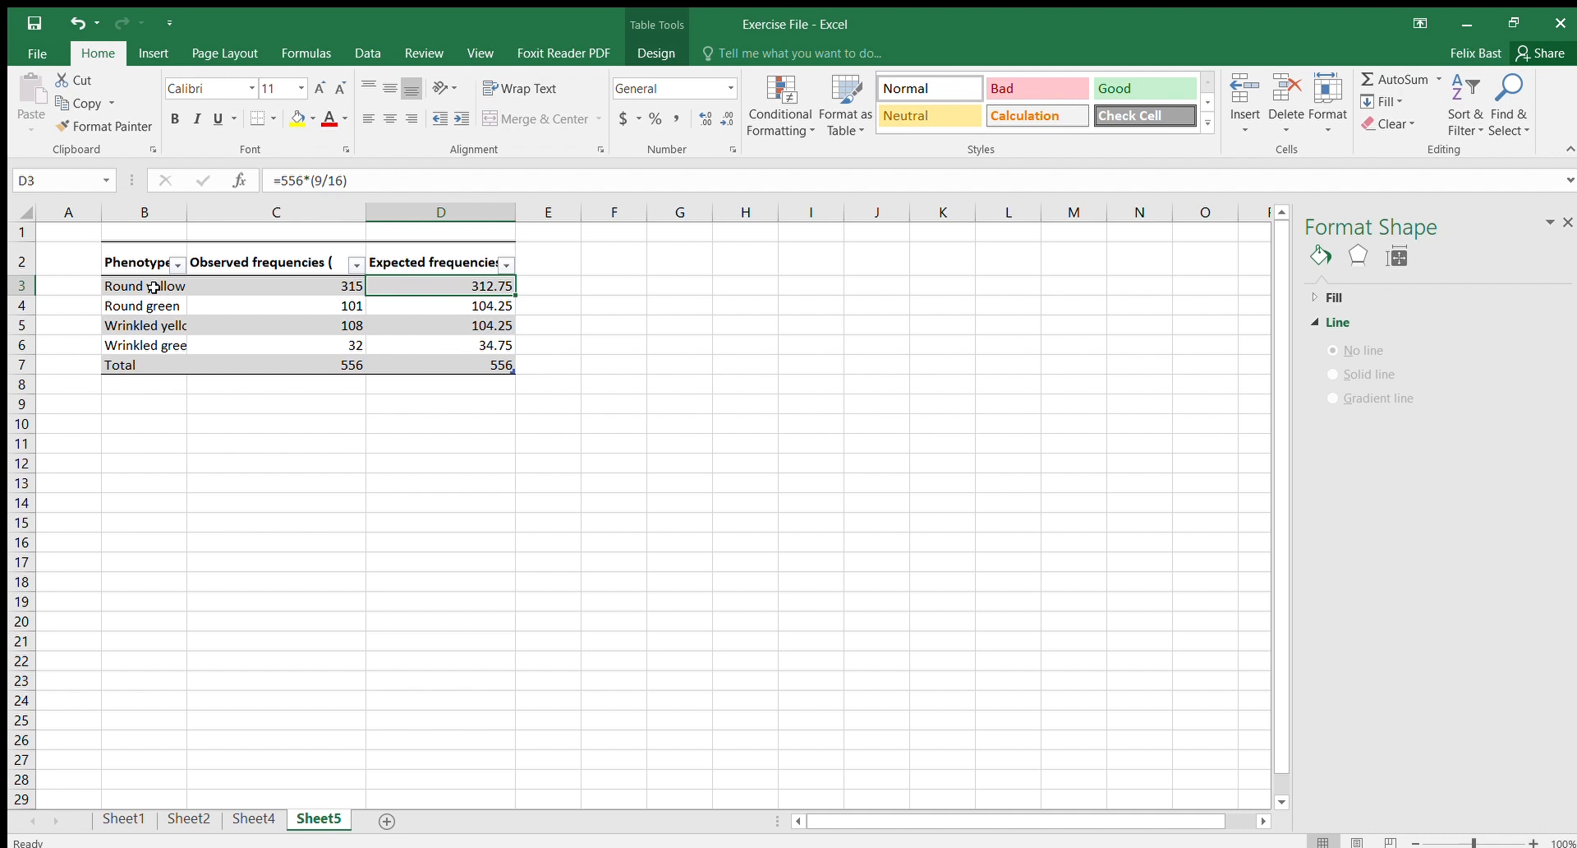
Step: Select the phenotype table B2:D6 and insert a default doughnut chart of observed and expected frequencies
{"action": "left_click_drag", "start_coordinate": [146, 261], "coordinate": [397, 337]}
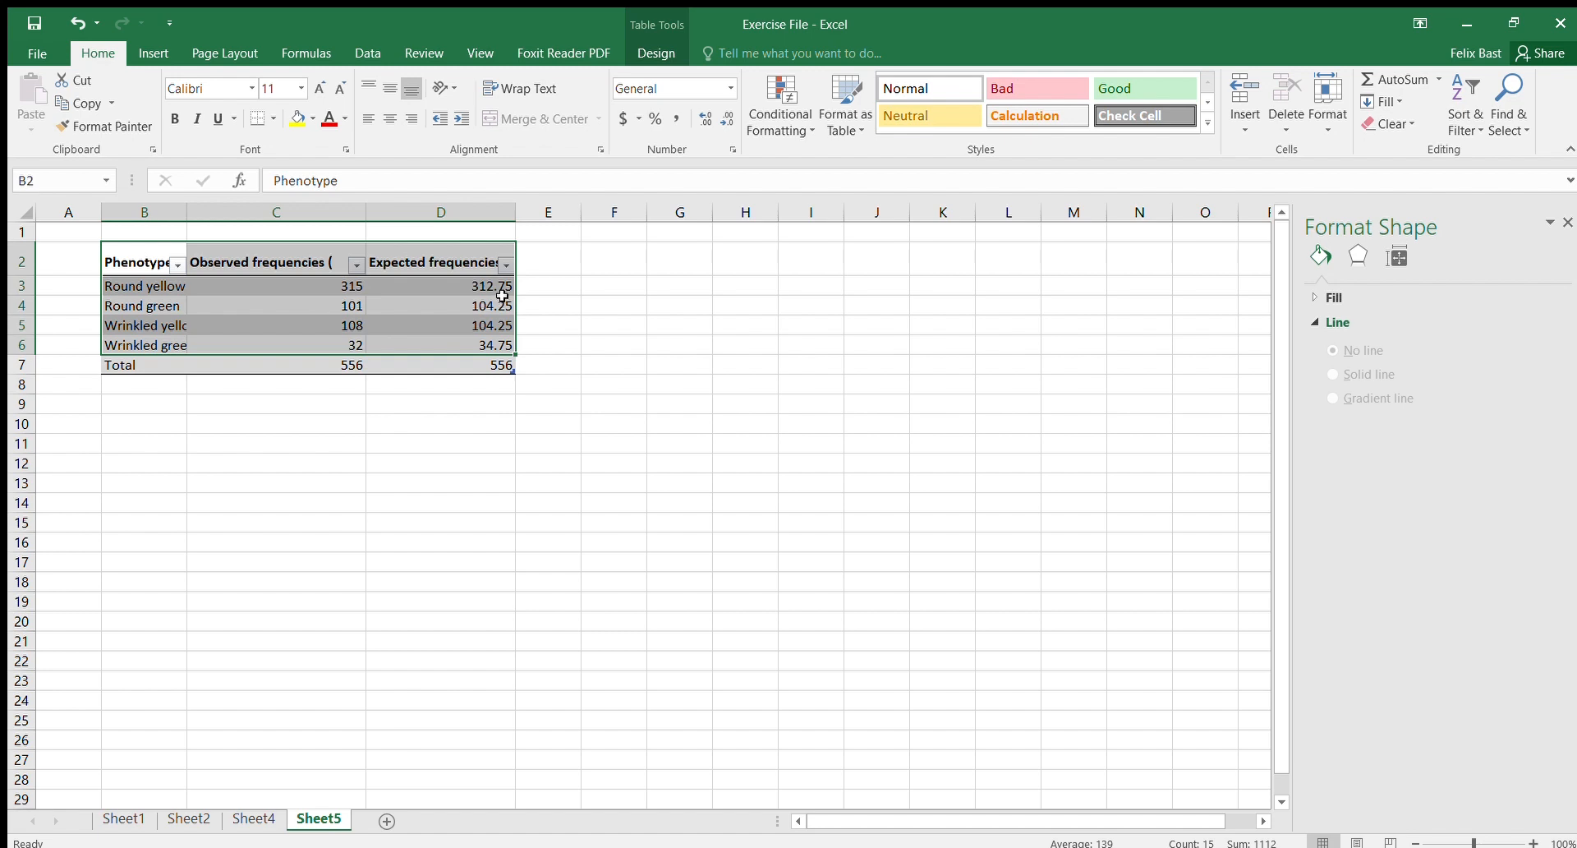
{"action": "left_click", "coordinate": [152, 54]}
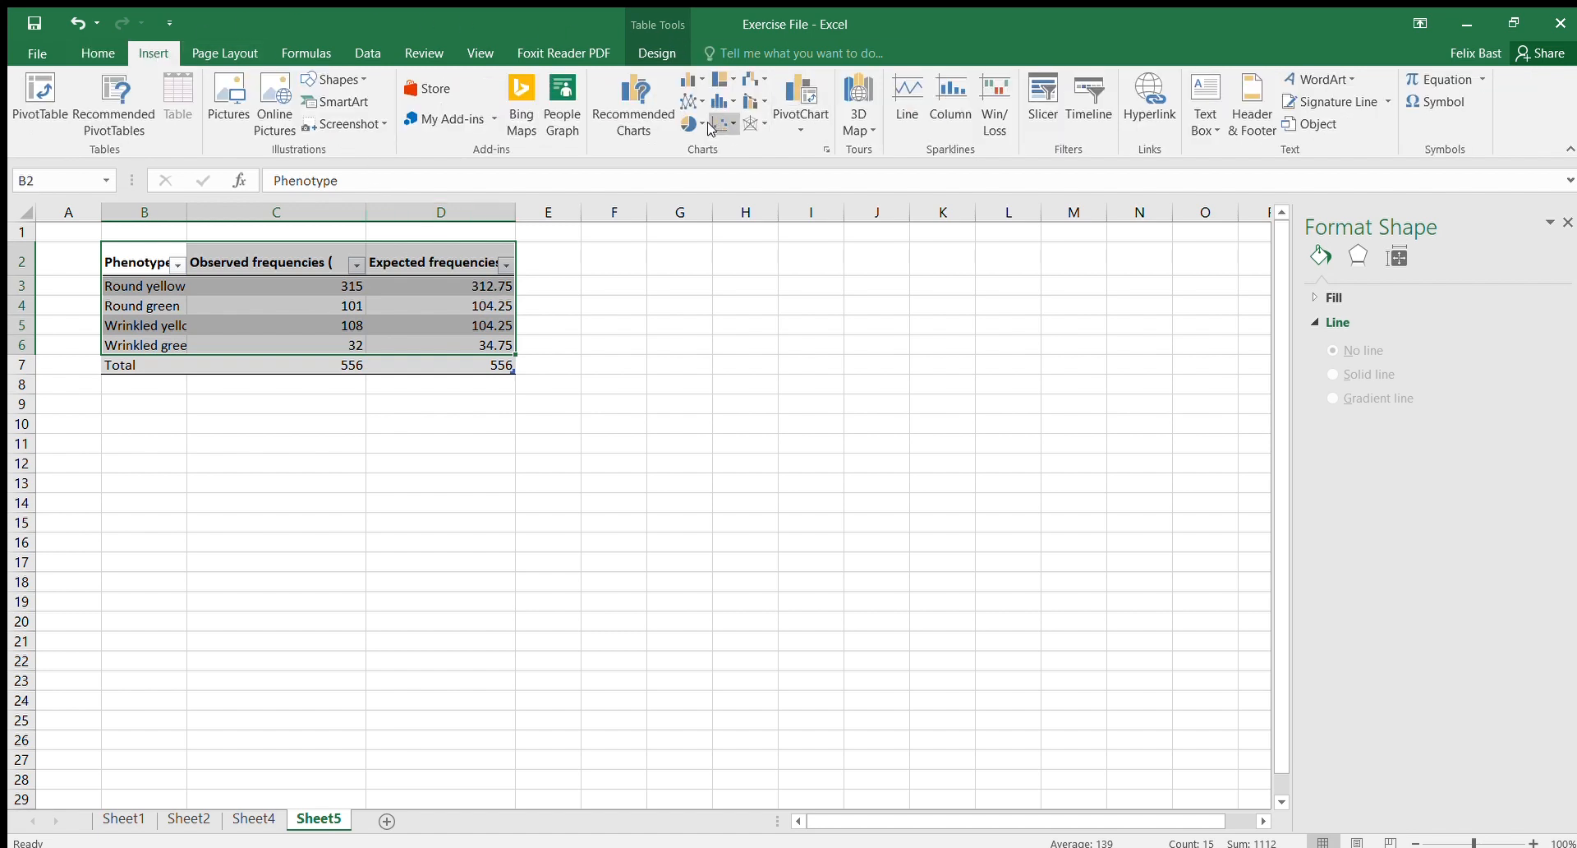
{"action": "left_click", "coordinate": [826, 150]}
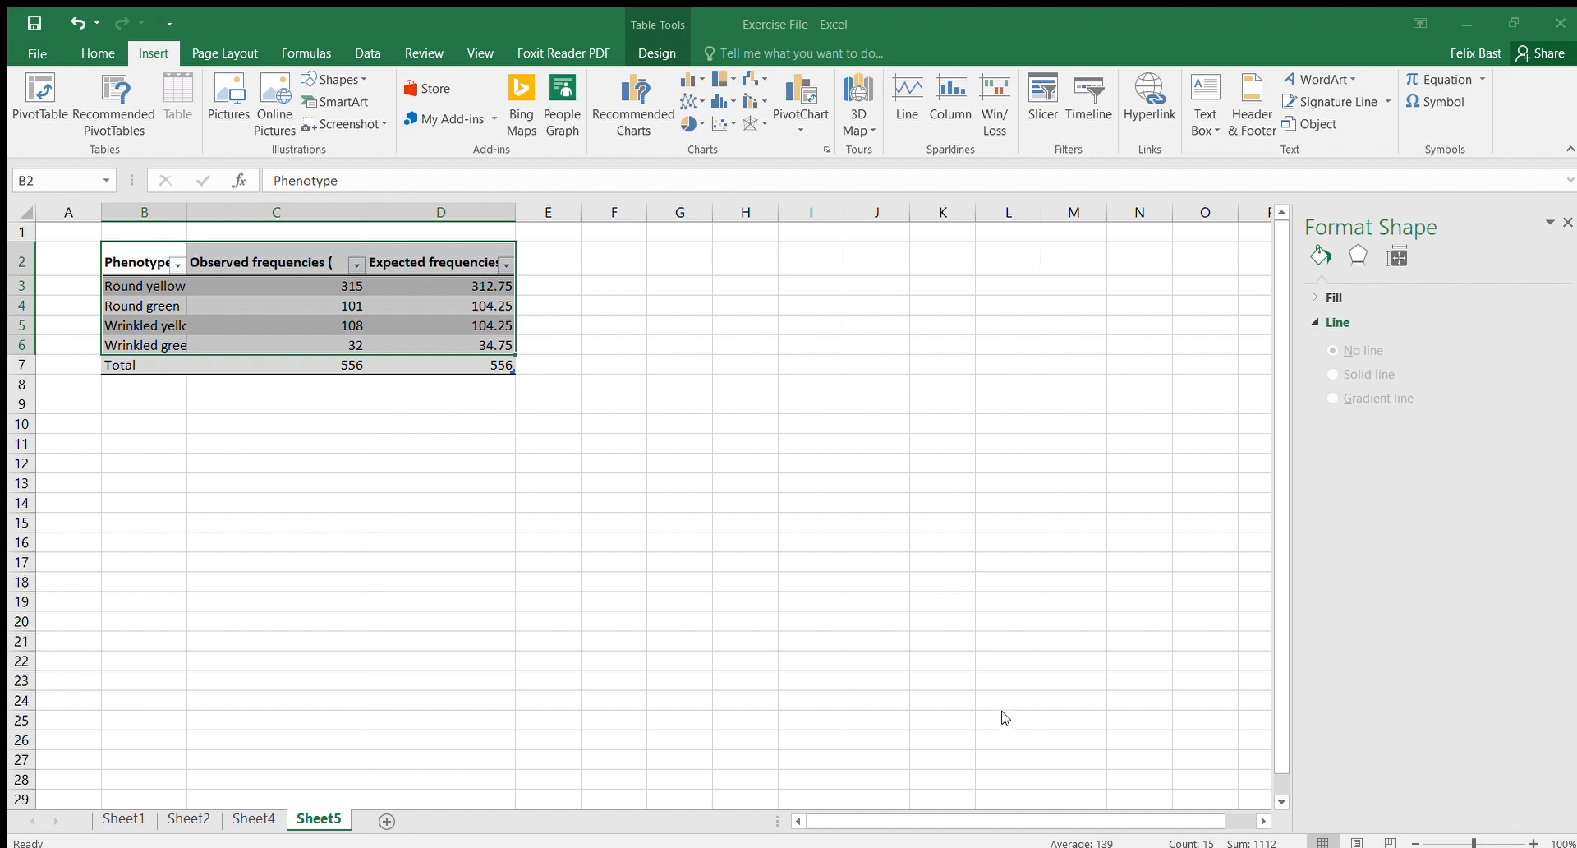
{"action": "key", "text": "alt+F1"}
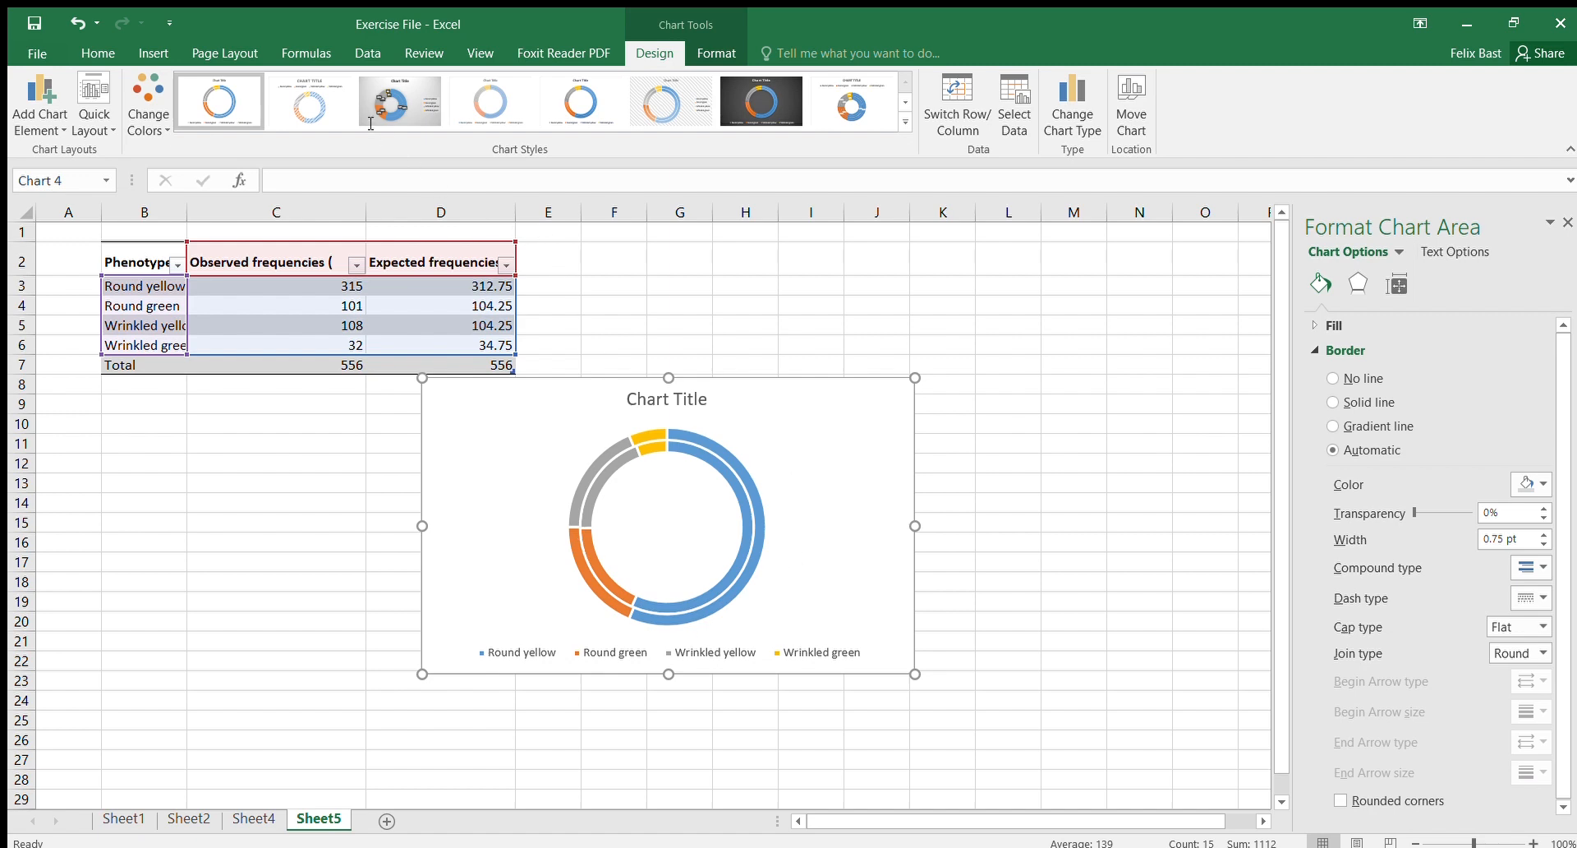
Step: Insert a clustered column chart comparing observed and expected frequencies for each phenotype
{"action": "left_click", "coordinate": [153, 57]}
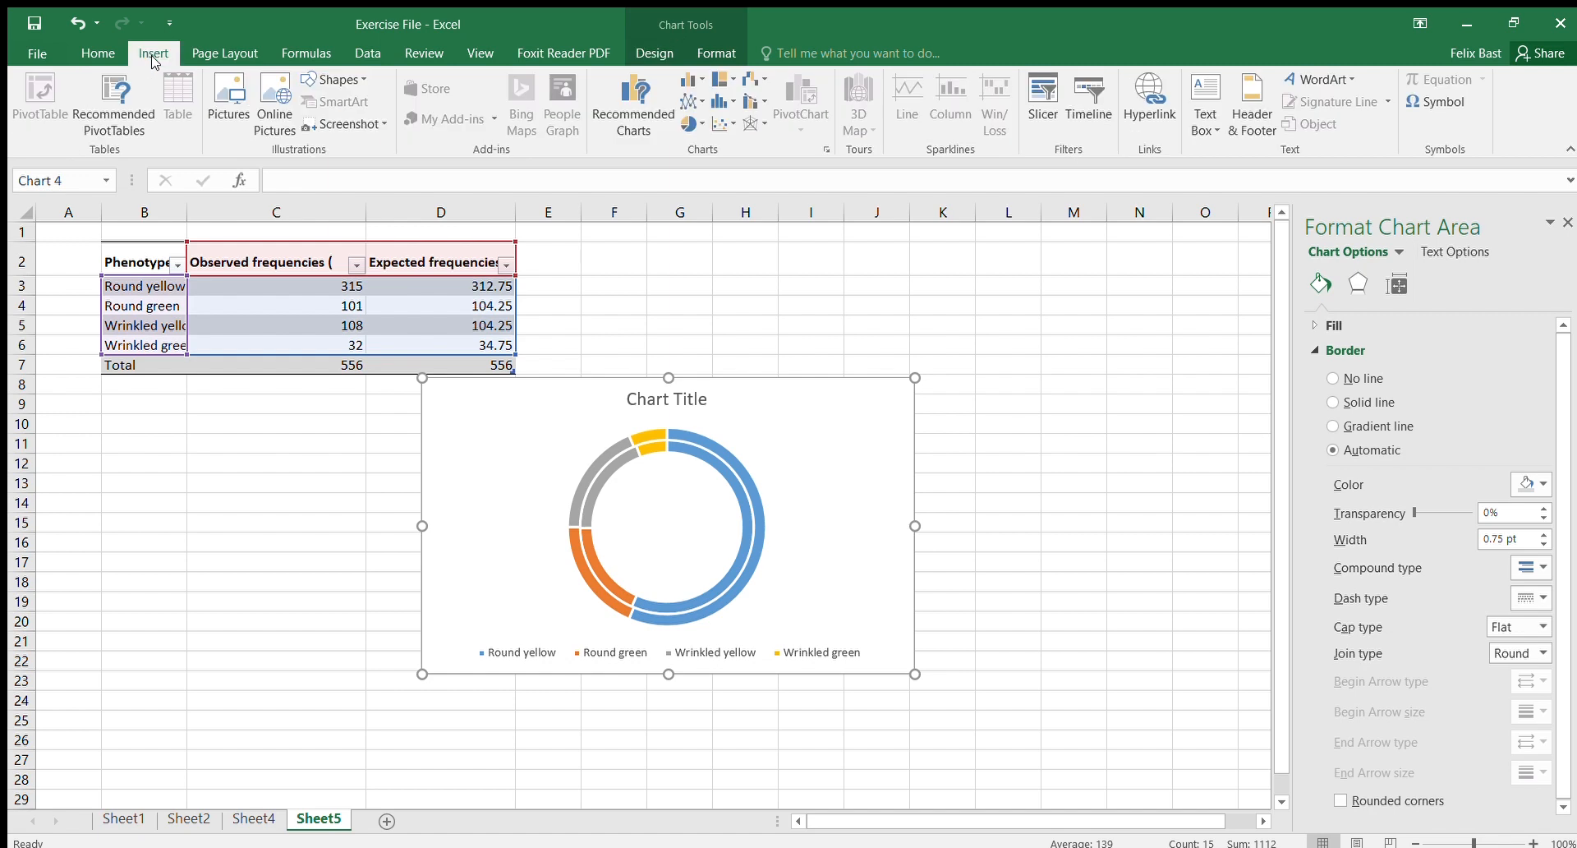
{"action": "left_click", "coordinate": [647, 106]}
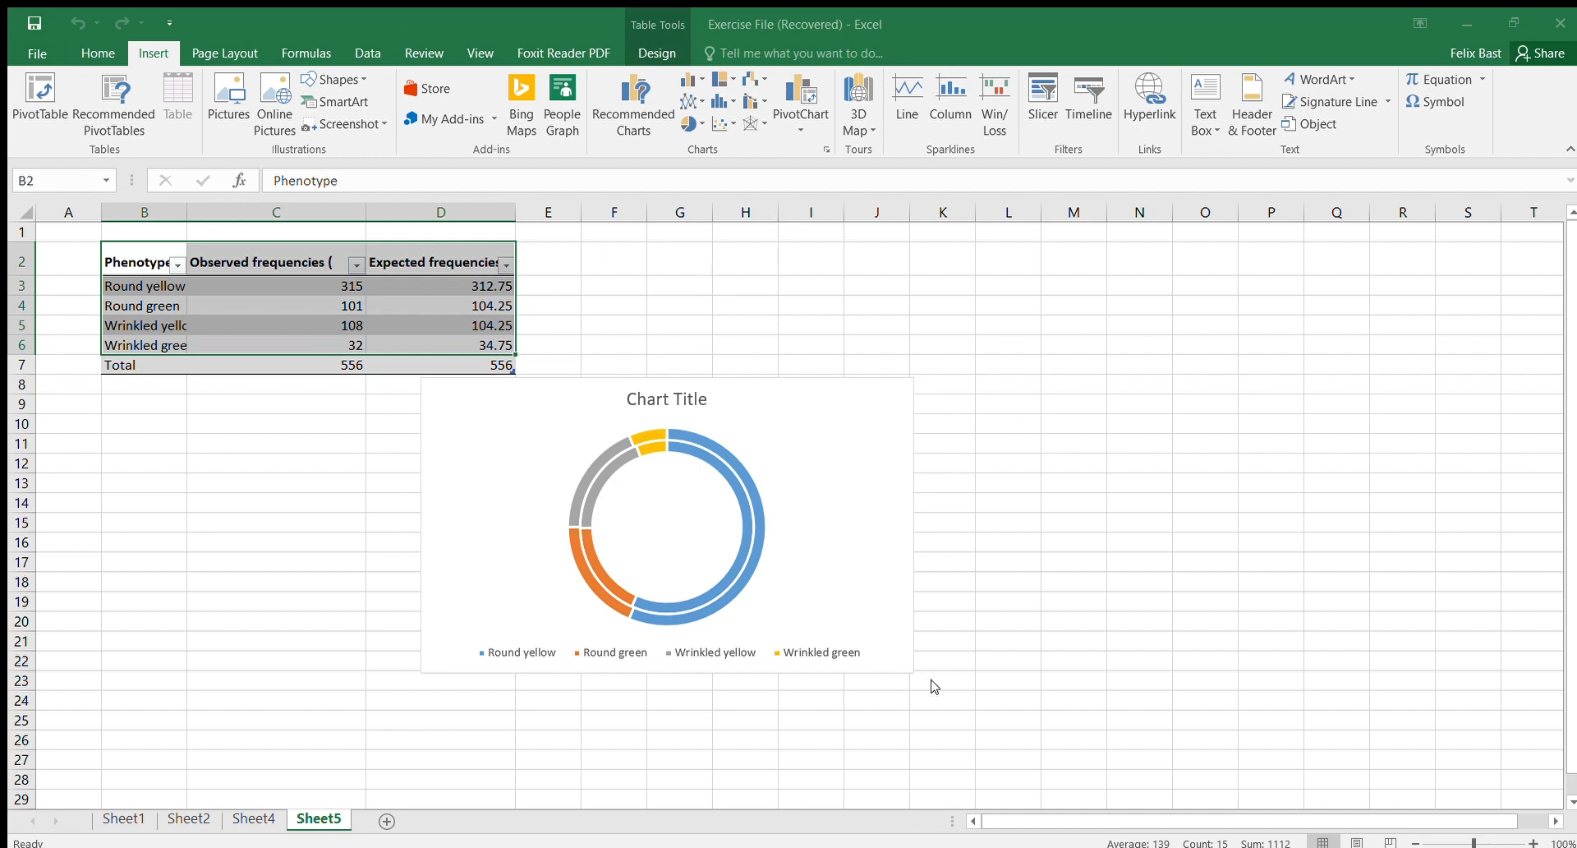
{"action": "key", "text": "alt+F1"}
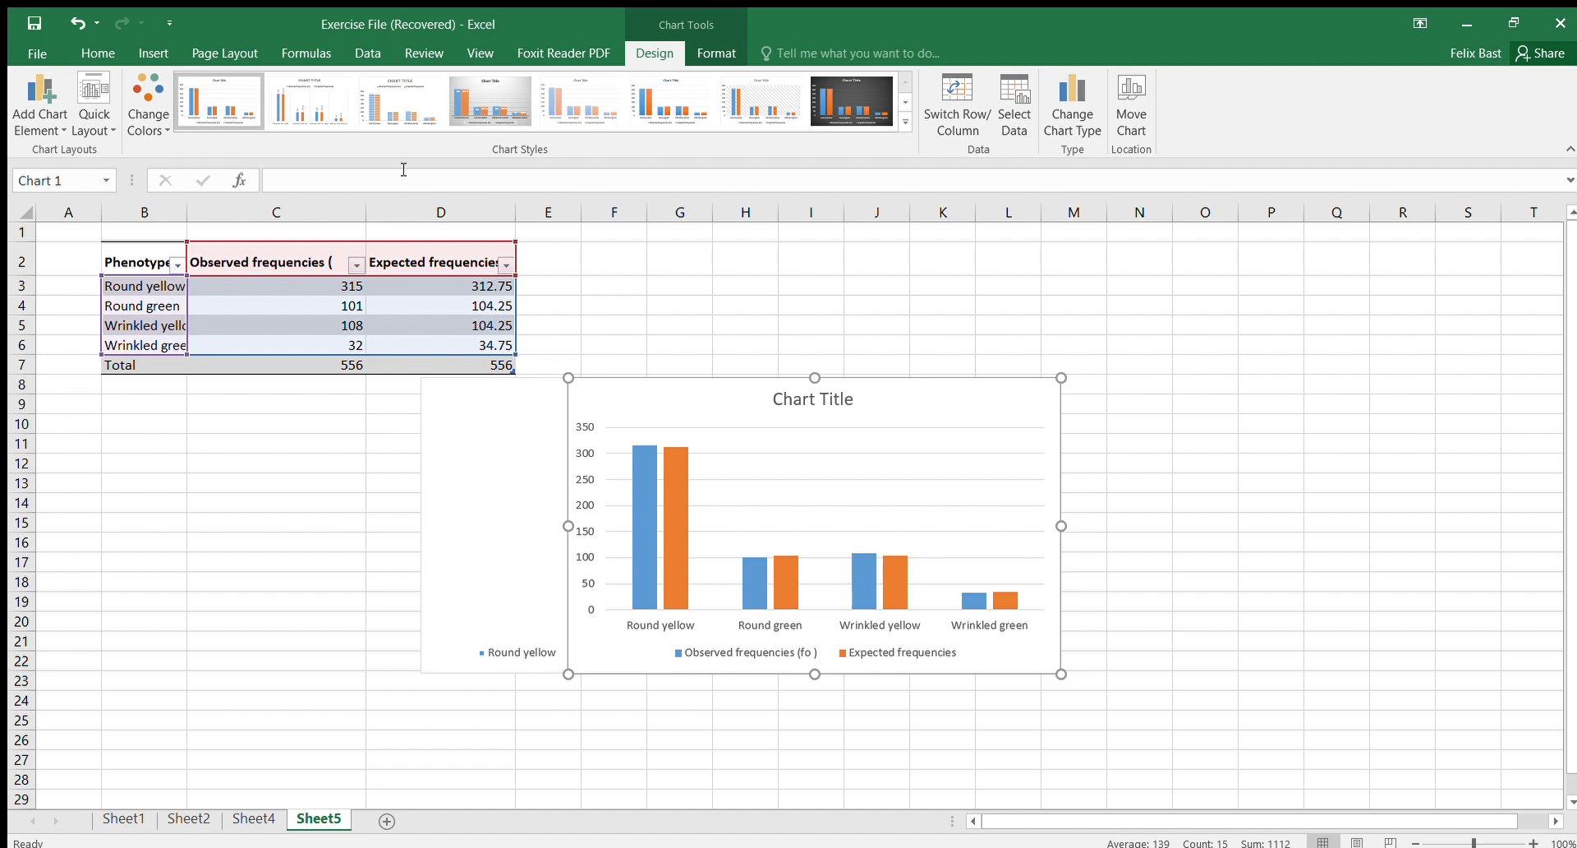
Step: Open the full Insert Chart dialog for the selected frequency data
{"action": "left_click", "coordinate": [144, 52]}
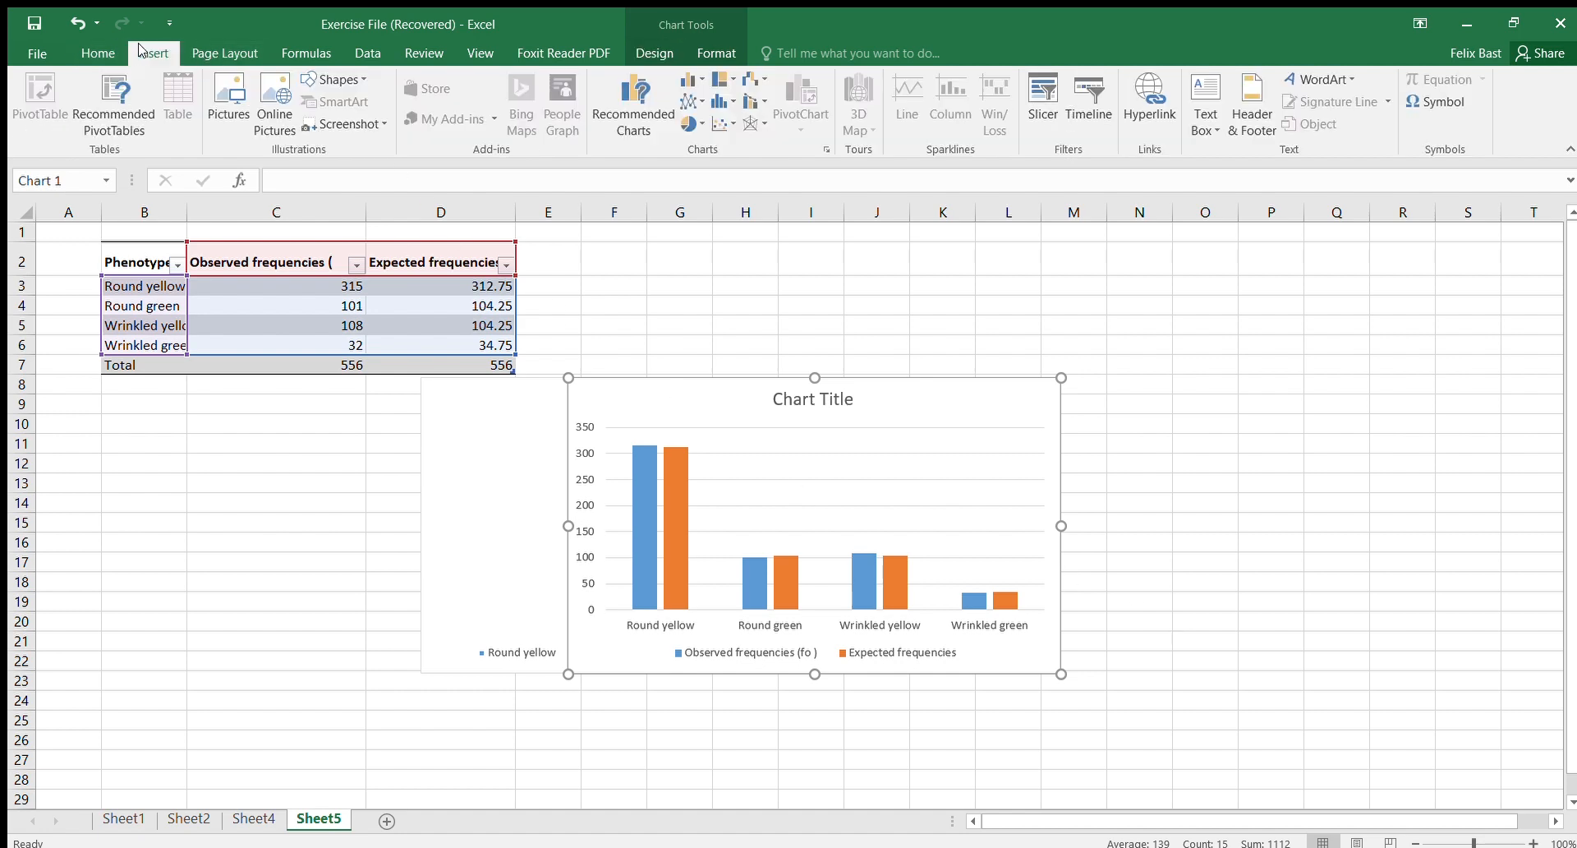
{"action": "left_click", "coordinate": [825, 149]}
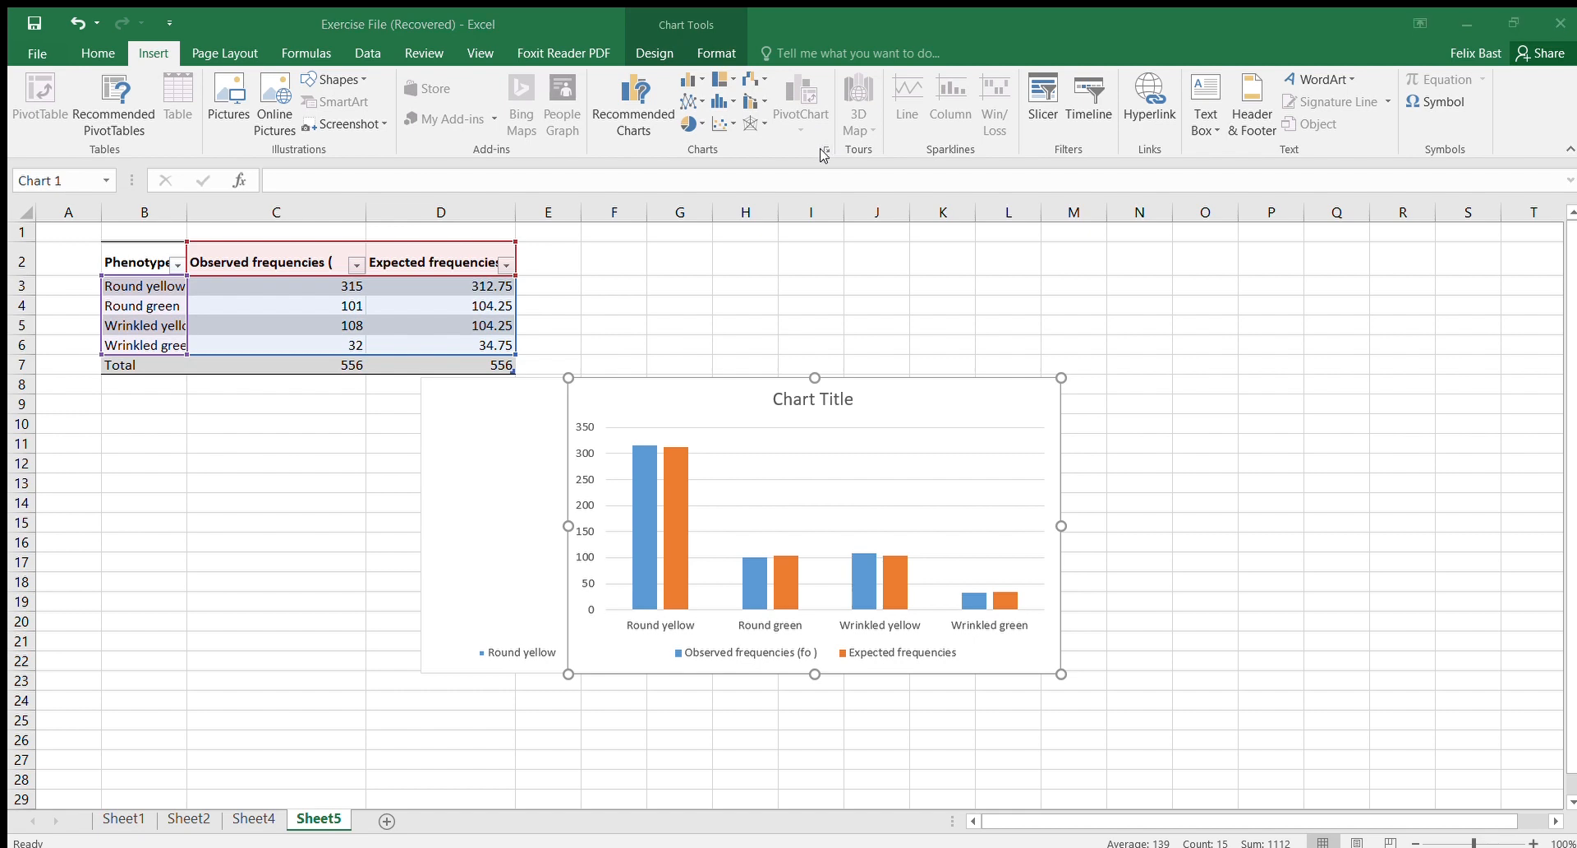